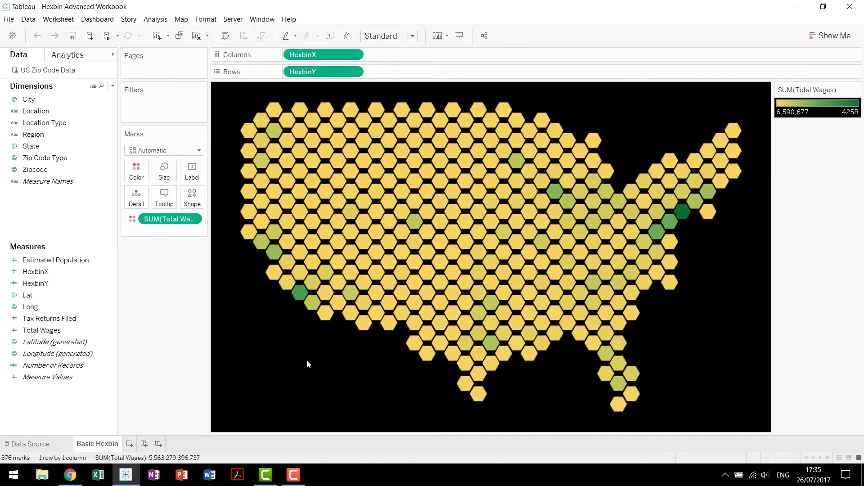
- Zoom into the map and drag the mark Size slider right until the hexagons nearly touch
{"action": "mouse_move", "coordinate": [425, 279]}
{"action": "scroll", "coordinate": [284, 301], "scroll_direction": "up", "scroll_amount": 3}
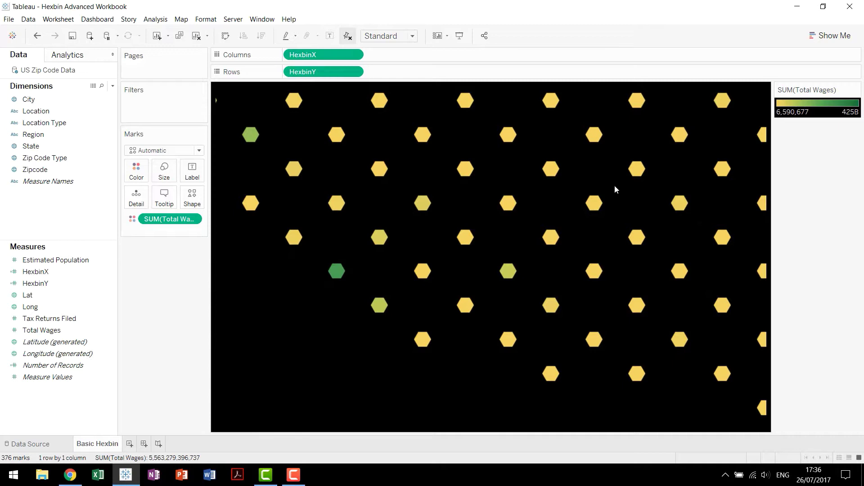
{"action": "left_click", "coordinate": [164, 171]}
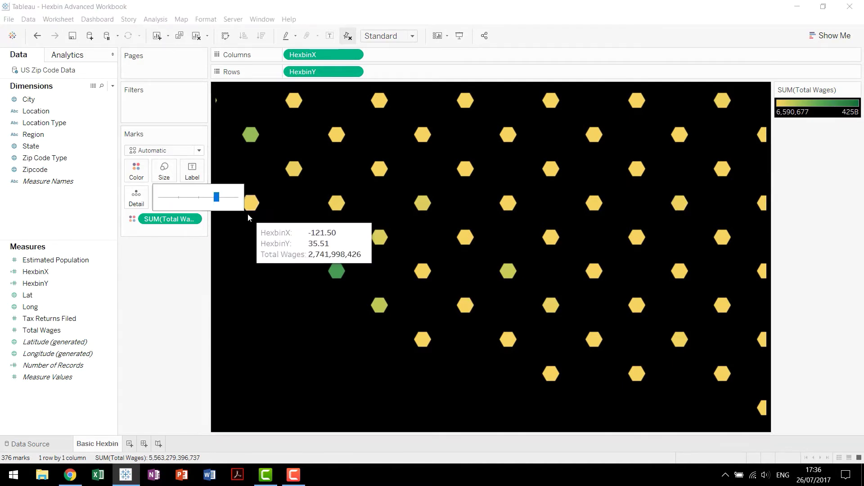
{"action": "left_click_drag", "start_coordinate": [218, 198], "coordinate": [235, 203]}
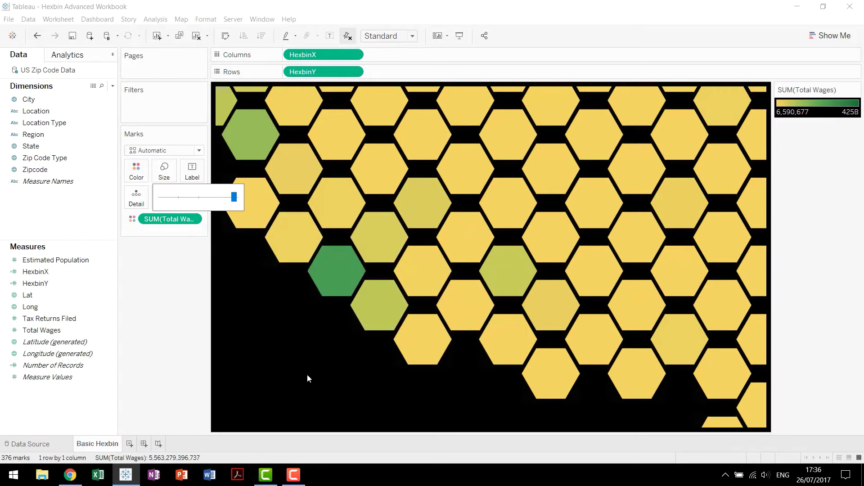
{"action": "left_click", "coordinate": [193, 312]}
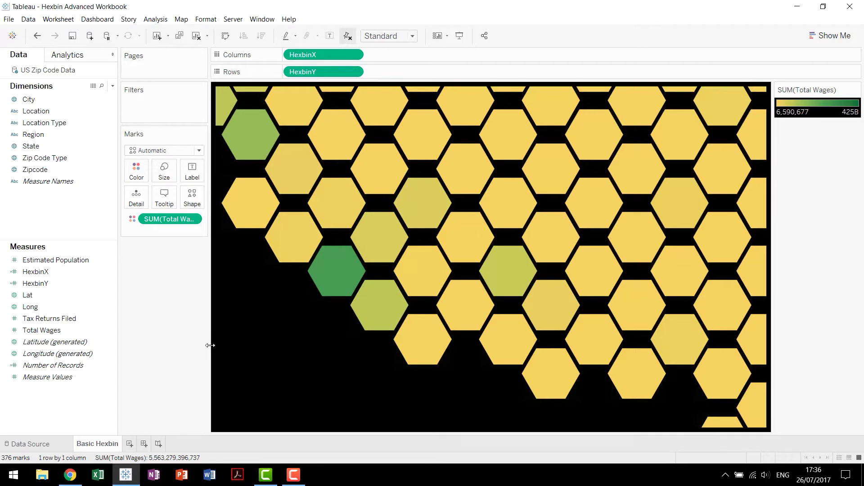
{"action": "mouse_move", "coordinate": [341, 286]}
- Review the Hex Lat/Hex Lon sizing formulas in the 'I'm Too Hexy For This Viz' blog post
{"action": "left_click", "coordinate": [70, 475]}
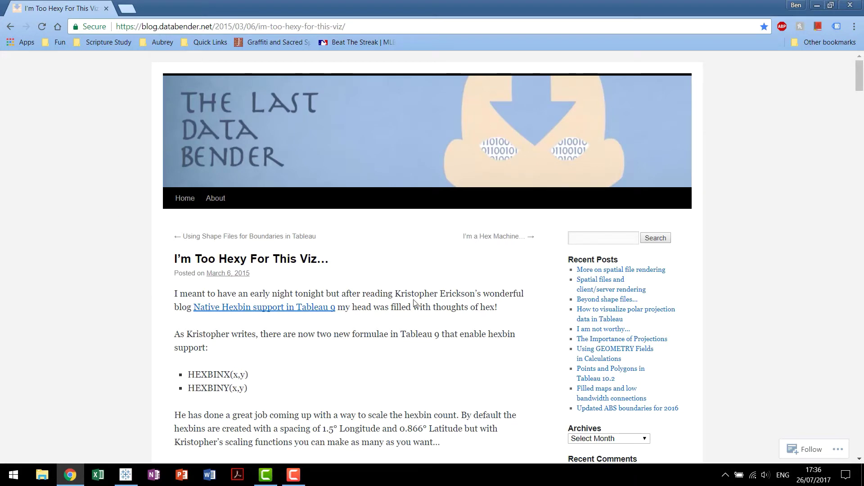
{"action": "left_click_drag", "start_coordinate": [395, 294], "coordinate": [194, 307]}
{"action": "left_click", "coordinate": [11, 277]}
{"action": "scroll", "coordinate": [109, 233], "scroll_direction": "down", "scroll_amount": 9}
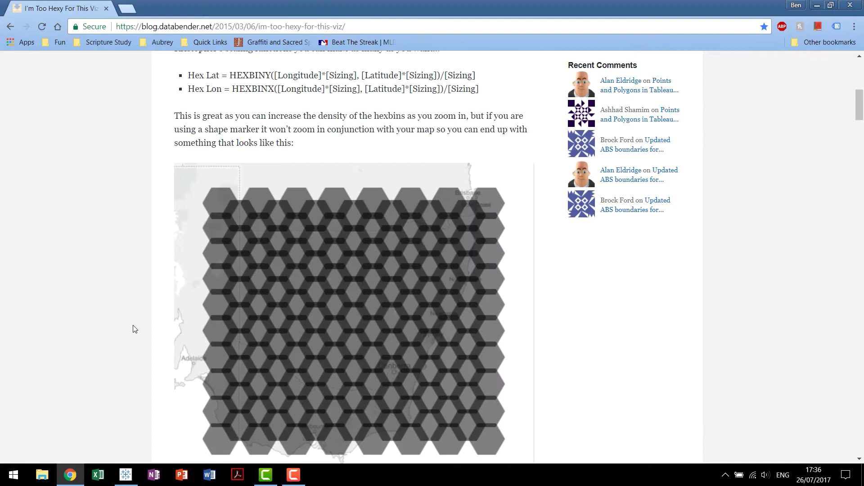
{"action": "scroll", "coordinate": [133, 325], "scroll_direction": "up", "scroll_amount": 9}
- Add a new worksheet named 'Advanced Hexbin'
{"action": "key", "text": "alt+Tab"}
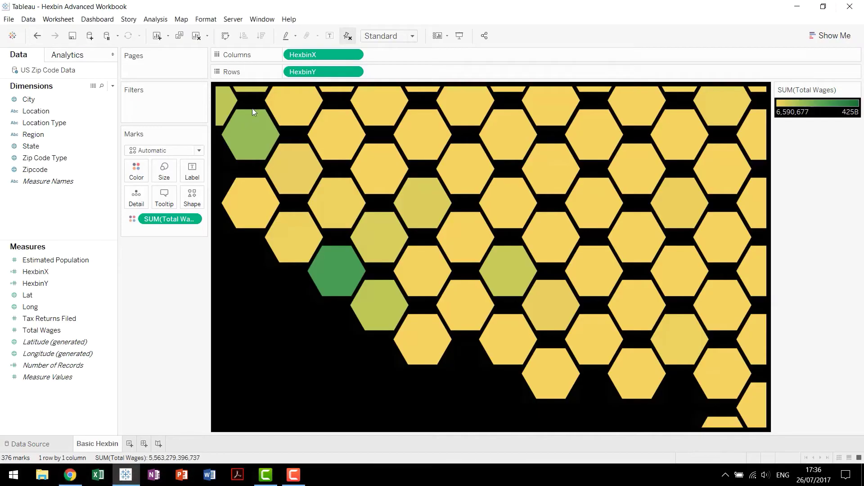
{"action": "left_click", "coordinate": [130, 443]}
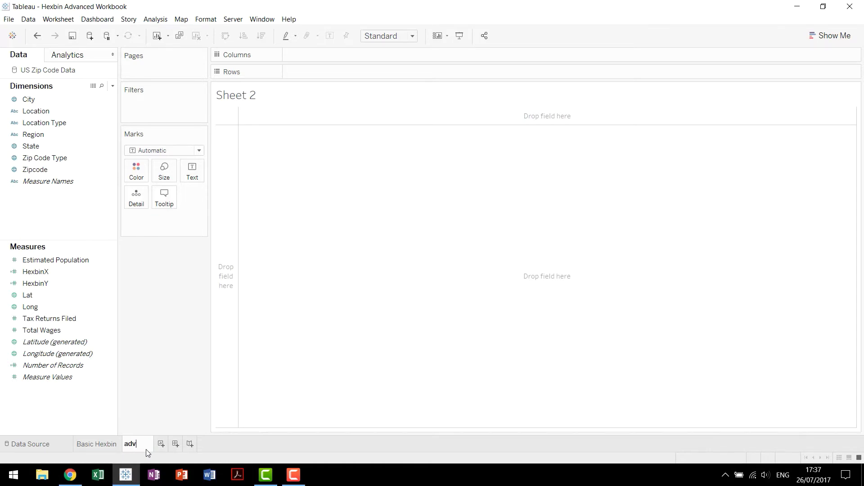
{"action": "left_click", "coordinate": [146, 449]}
{"action": "type", "text": "Advanced Hexbin"}
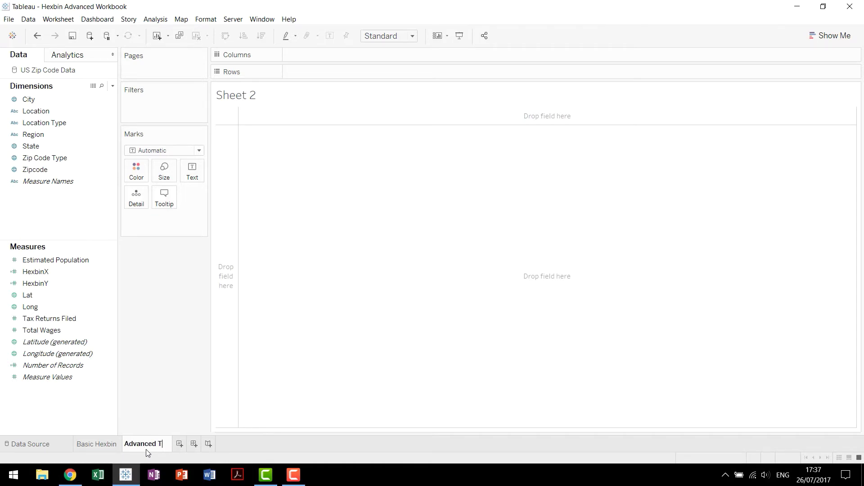
{"action": "key", "text": "Return"}
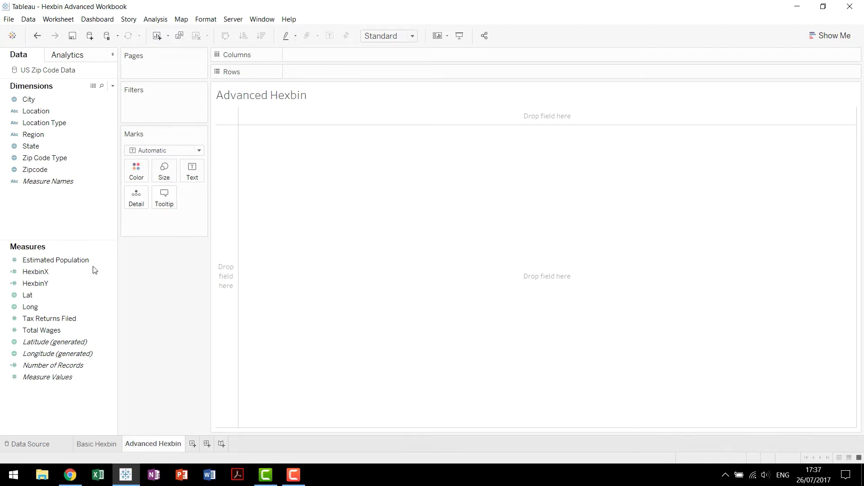
- Review the HexbinX calculation without changes, then start creating a new parameter
{"action": "left_click", "coordinate": [57, 272]}
{"action": "right_click", "coordinate": [57, 272]}
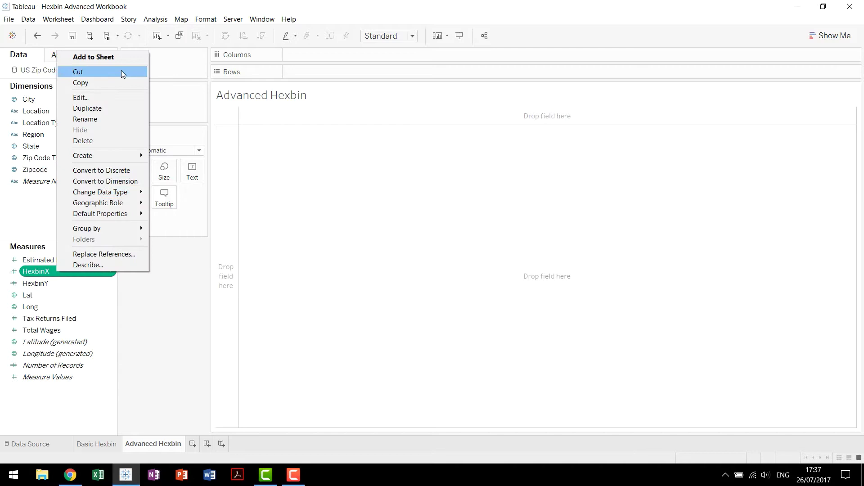
{"action": "left_click", "coordinate": [105, 94]}
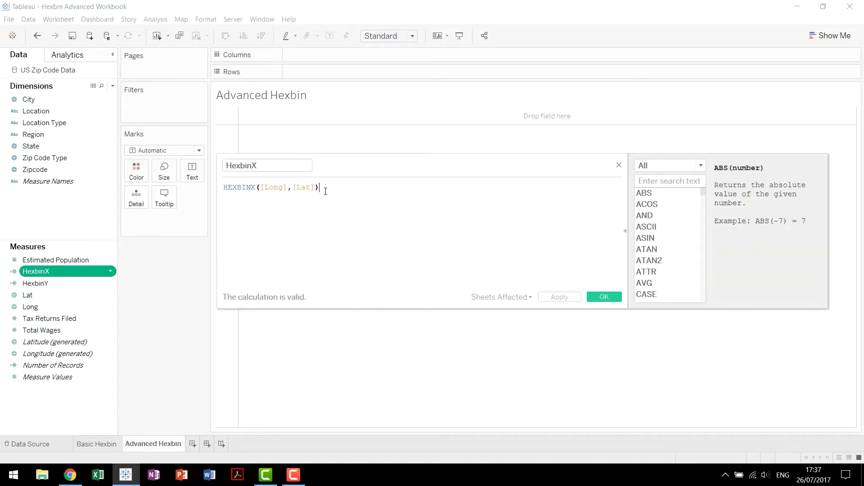
{"action": "left_click", "coordinate": [619, 165]}
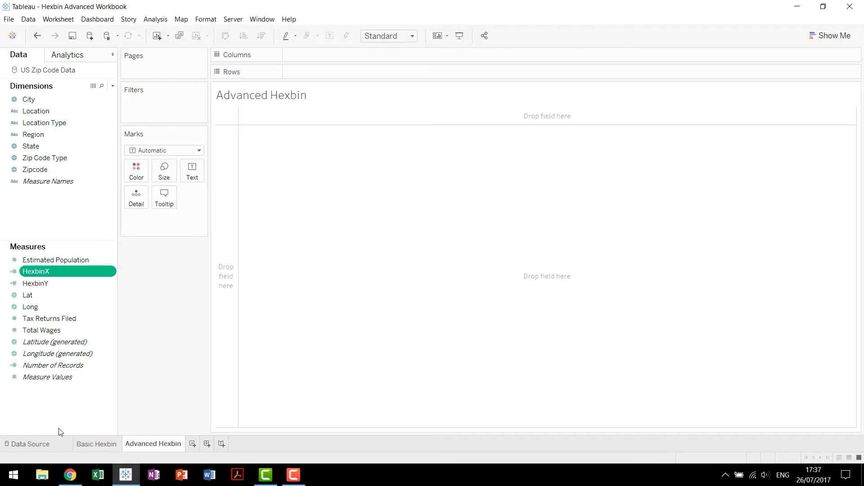
{"action": "right_click", "coordinate": [58, 405]}
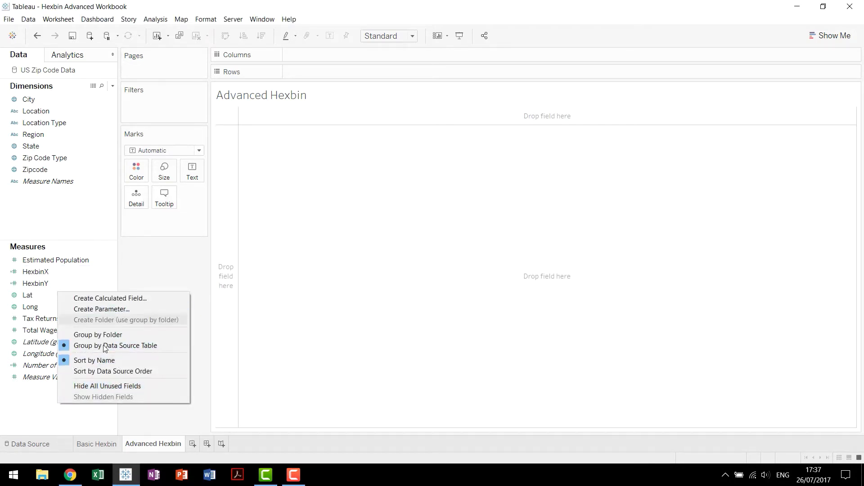
{"action": "left_click", "coordinate": [102, 317]}
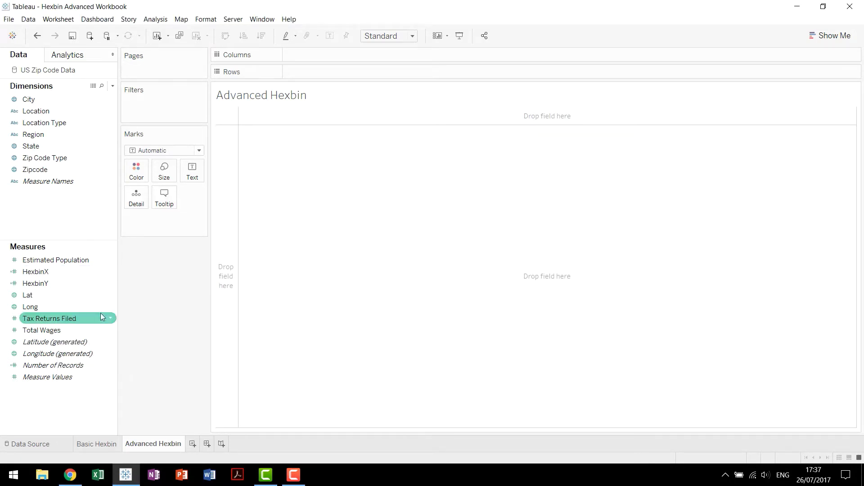
- Name the Float parameter 'Hexbin Sizing', keep current value 1, and create it
{"action": "left_click", "coordinate": [110, 318]}
{"action": "type", "text": "Hex"}
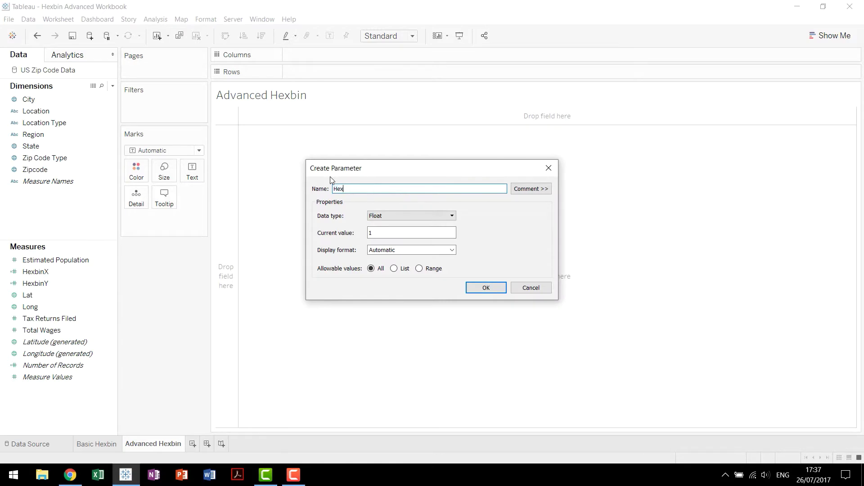
{"action": "type", "text": "bin Sizing"}
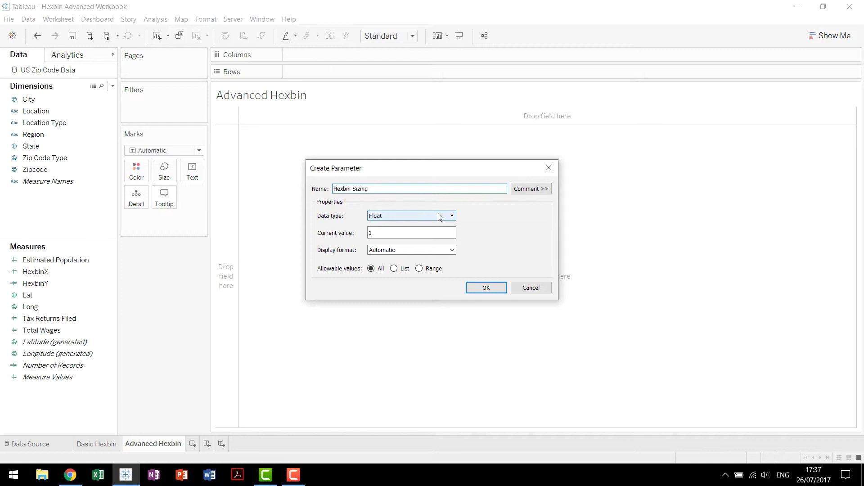
{"action": "left_click", "coordinate": [493, 291]}
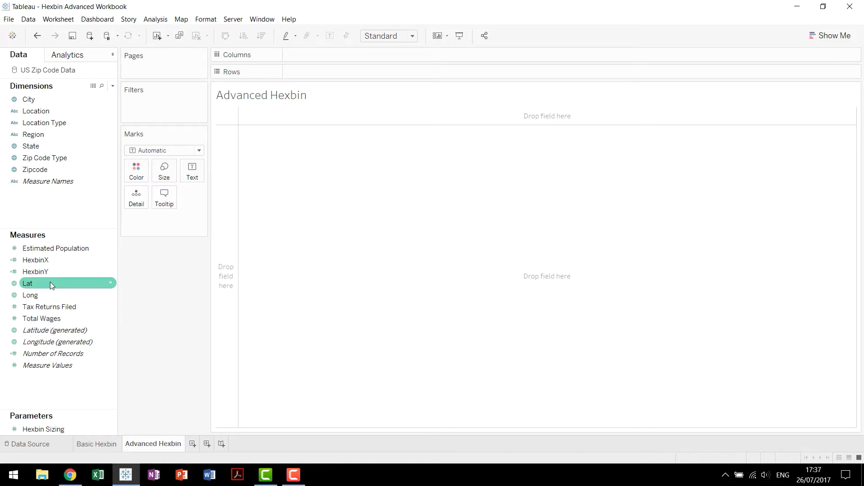
- Create a calculated field named HexLat and begin its formula with HEXBINY
{"action": "right_click", "coordinate": [156, 308]}
{"action": "left_click", "coordinate": [158, 312]}
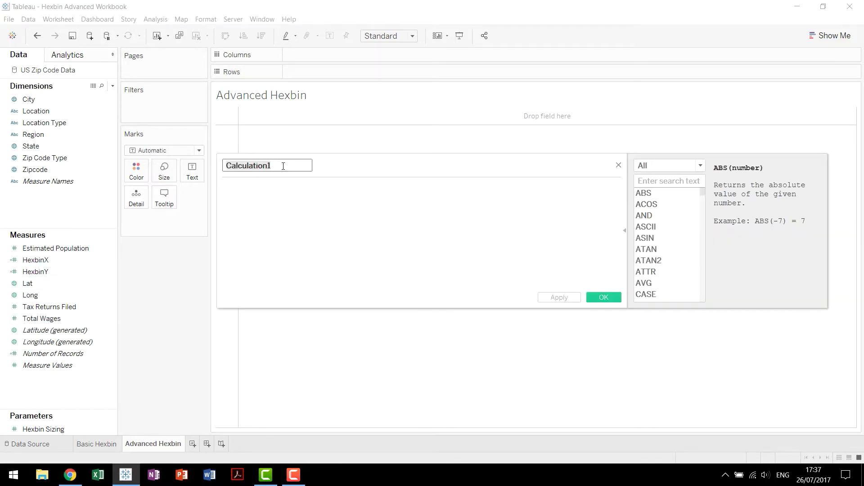
{"action": "type", "text": "HexLat"}
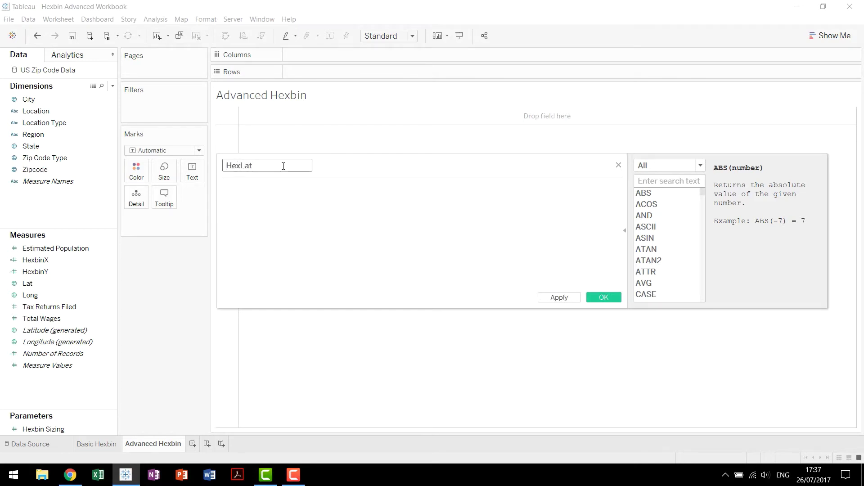
{"action": "type", "text": "hexbiny"}
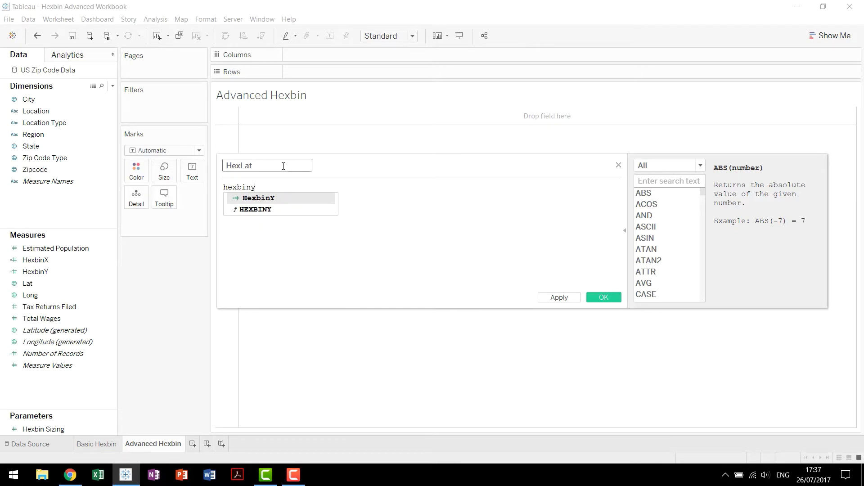
{"action": "key", "text": "Return"}
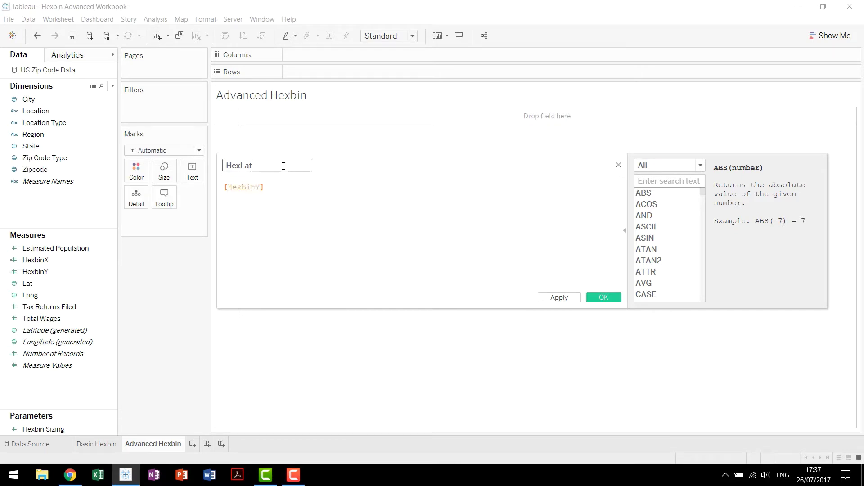
{"action": "key", "text": "ctrl+a"}
{"action": "type", "text": "hexbiny"}
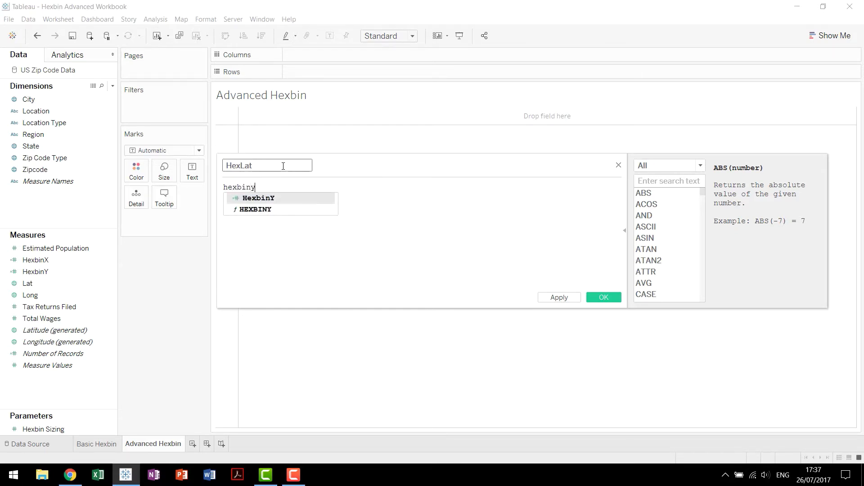
{"action": "key", "text": "Down"}
{"action": "key", "text": "Return"}
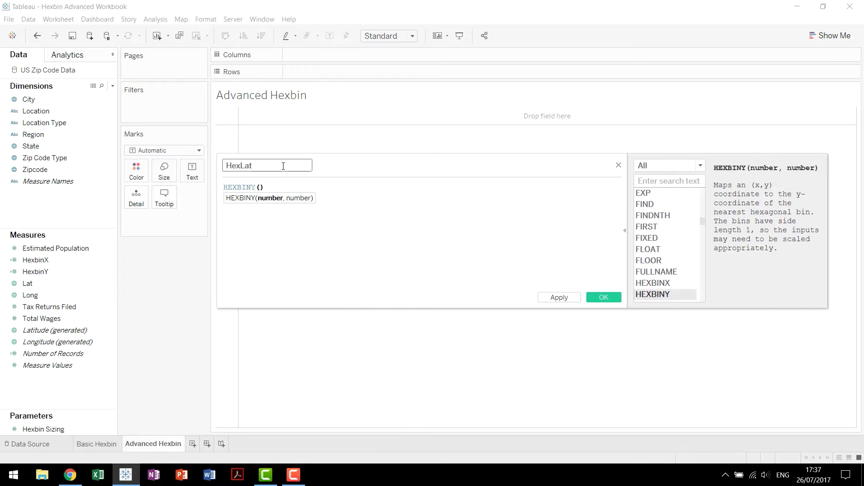
- Enter HEXBINY arguments [Long]*[Hexbin Sizing] and [Lat]*[Hexbin Sizing], divided by [Hexbin Sizing]
{"action": "type", "text": "long"}
{"action": "key", "text": "Return"}
{"action": "type", "text": "*hexb"}
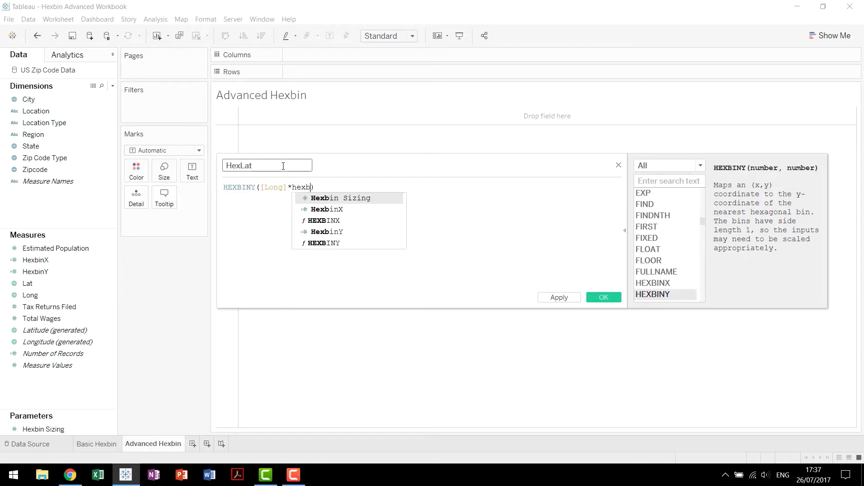
{"action": "key", "text": "Return"}
{"action": "type", "text": ",lat"}
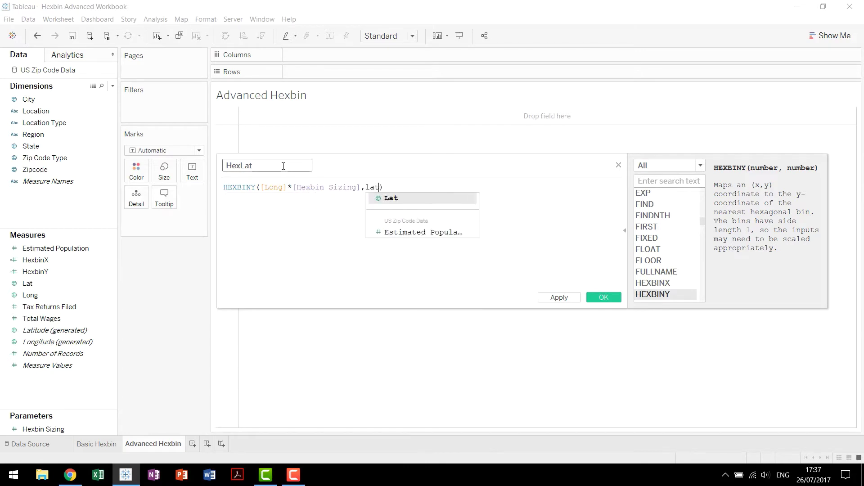
{"action": "key", "text": "Return"}
{"action": "type", "text": ")*hexb"}
{"action": "key", "text": "Return"}
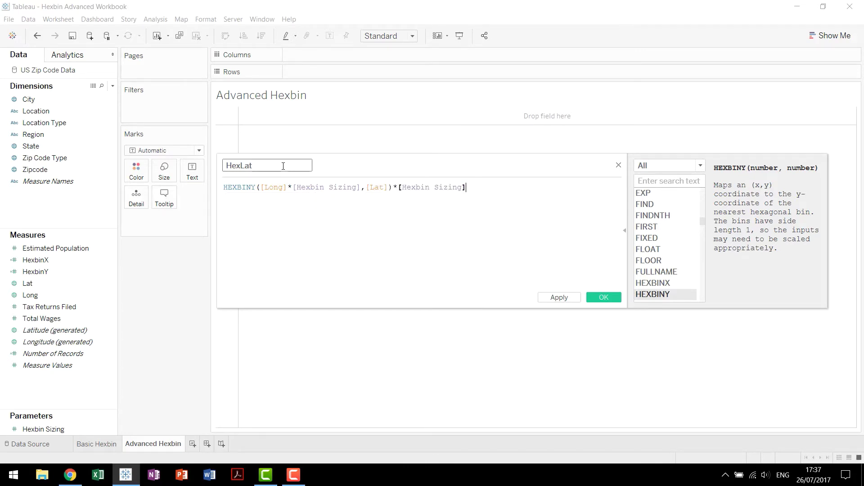
{"action": "type", "text": ")/hexbin"}
{"action": "key", "text": "Return"}
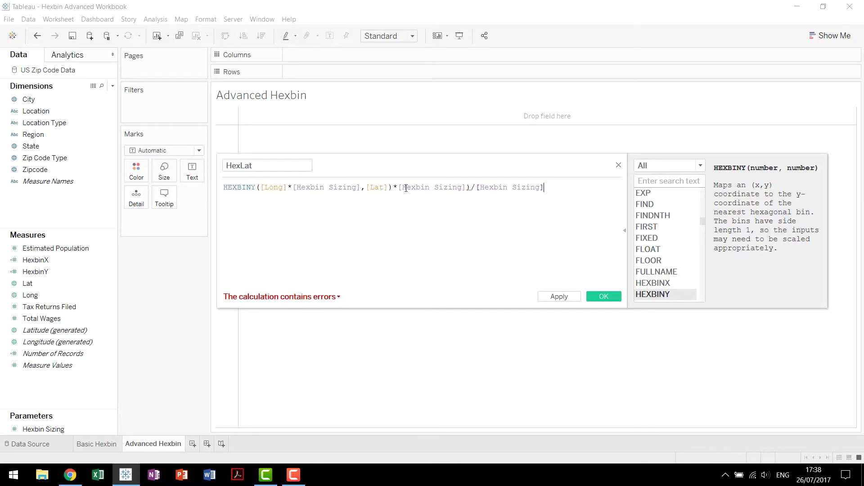
- Delete the stray parenthesis after Lat, confirm the formula is valid, and save HexLat
{"action": "left_click", "coordinate": [389, 188]}
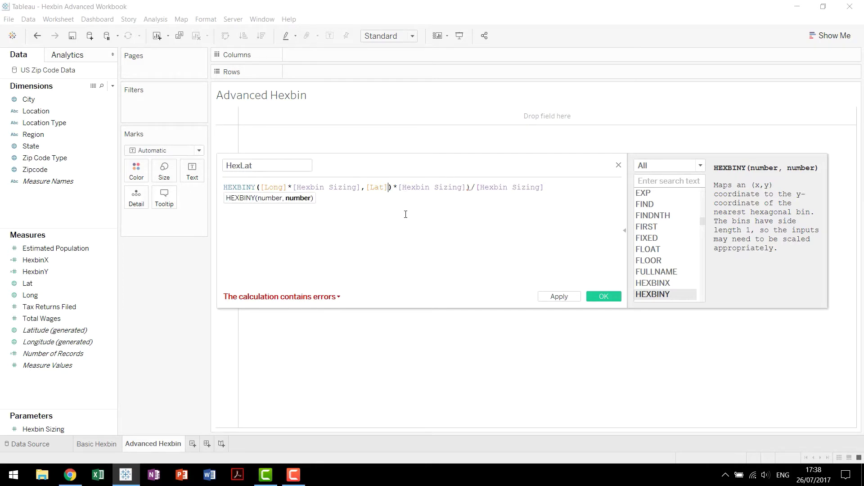
{"action": "key", "text": "Delete"}
{"action": "left_click", "coordinate": [465, 188]}
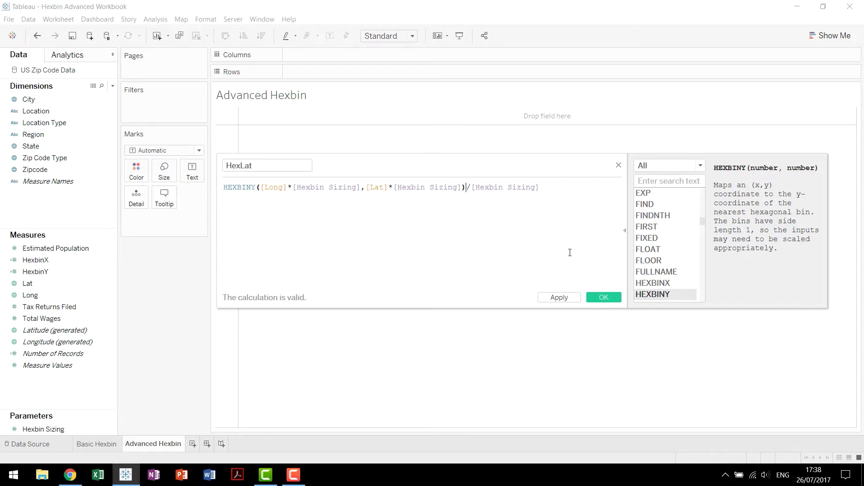
{"action": "left_click", "coordinate": [602, 298]}
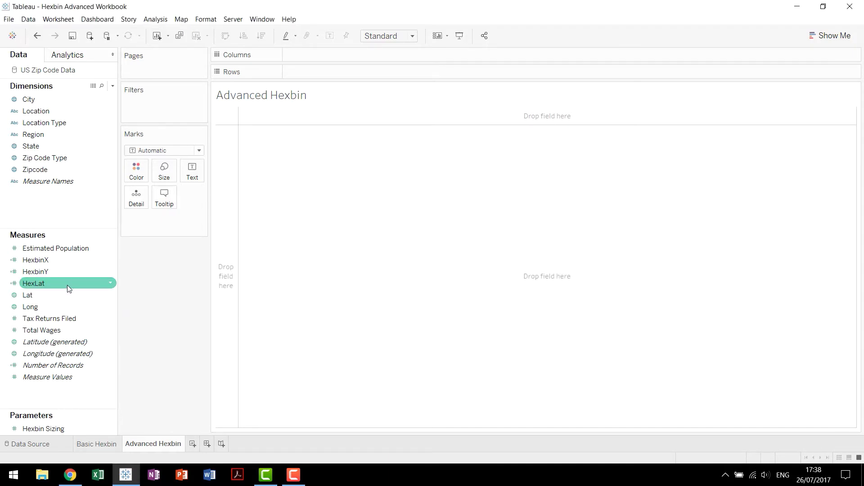
- Duplicate HexLat and rename the copy HexLong
{"action": "right_click", "coordinate": [67, 285]}
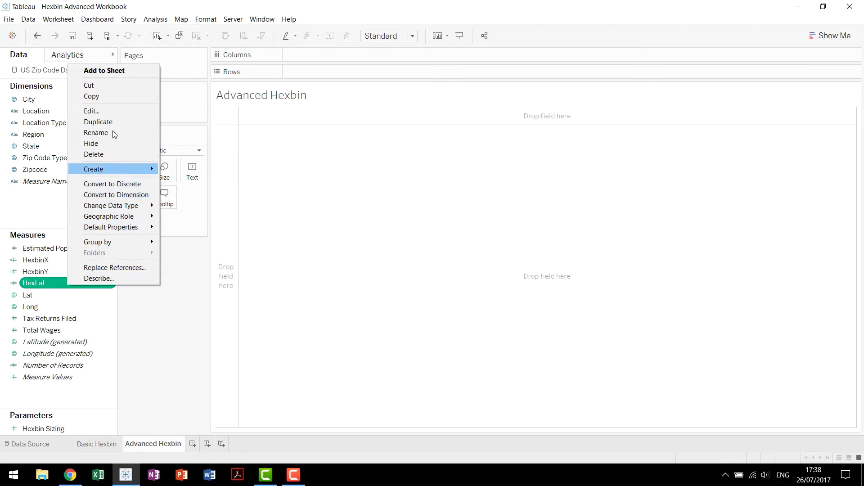
{"action": "left_click", "coordinate": [98, 122]}
{"action": "right_click", "coordinate": [47, 294]}
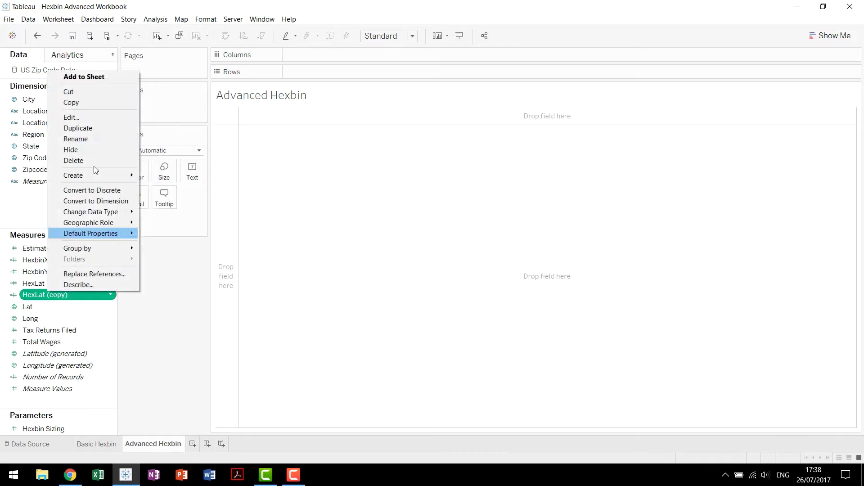
{"action": "left_click", "coordinate": [99, 118]}
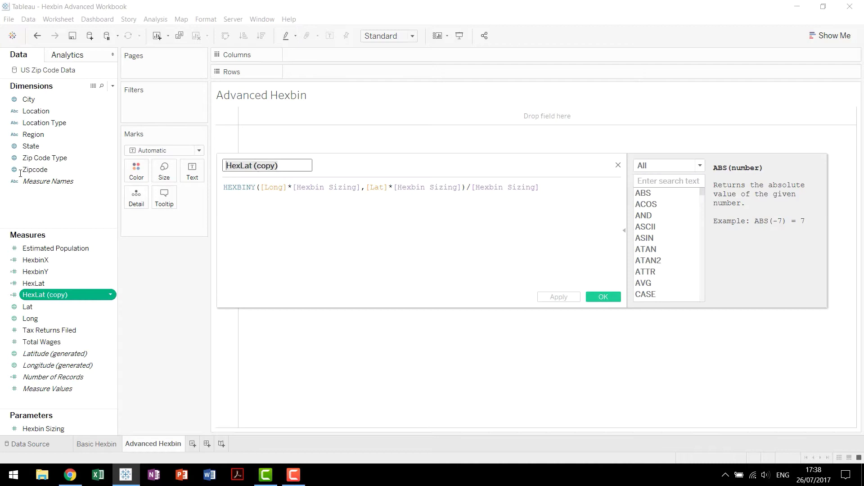
{"action": "type", "text": "HexLong"}
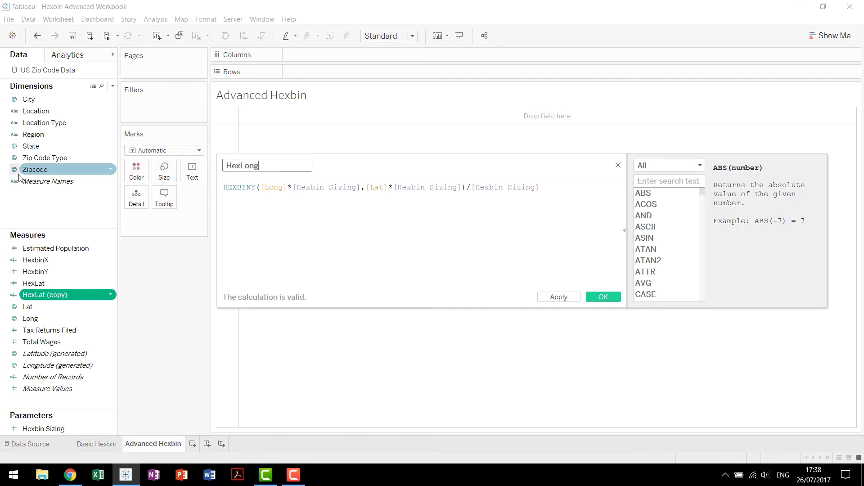
- Change HexLong's function from HEXBINY to HEXBINX and save the field
{"action": "key", "text": "Tab"}
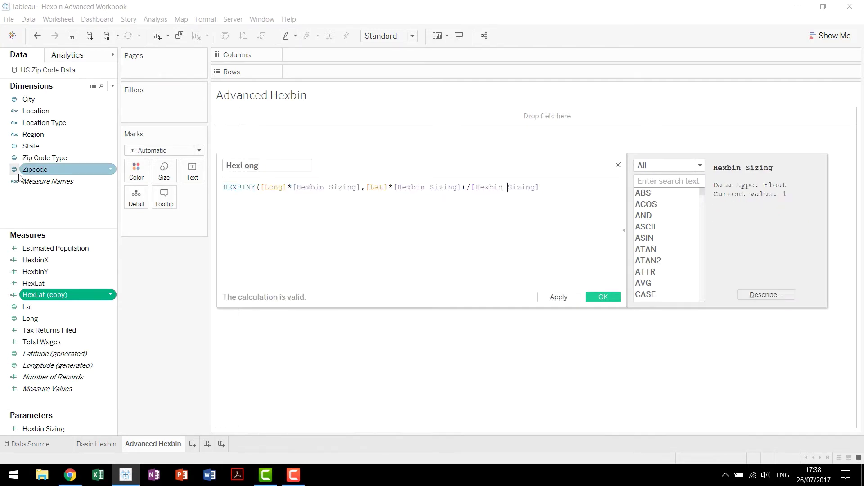
{"action": "key", "text": "ctrl+Left"}
{"action": "key", "text": "ctrl+Left"}
{"action": "key", "text": "ctrl+Left"}
{"action": "key", "text": "ctrl+Left"}
{"action": "key", "text": "ctrl+Left"}
{"action": "key", "text": "ctrl+Left"}
{"action": "key", "text": "ctrl+Left"}
{"action": "key", "text": "ctrl+Left"}
{"action": "key", "text": "ctrl+Left"}
{"action": "key", "text": "ctrl+Left"}
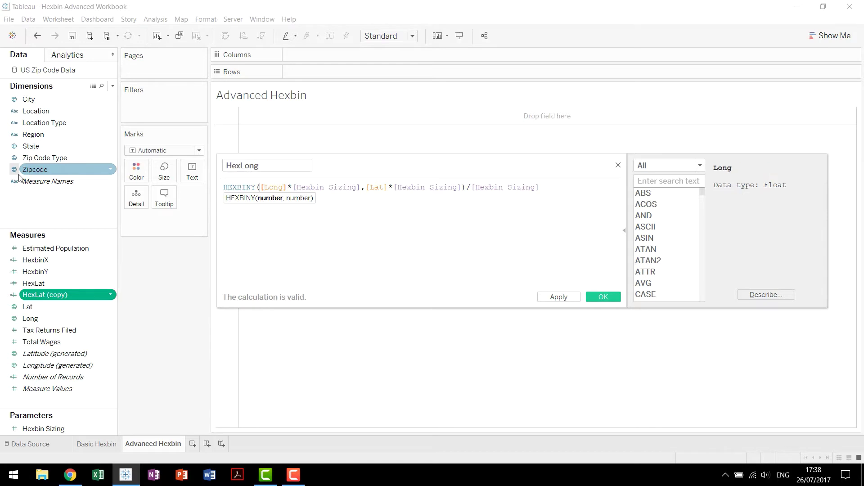
{"action": "key", "text": "Left"}
{"action": "key", "text": "BackSpace"}
{"action": "type", "text": "X"}
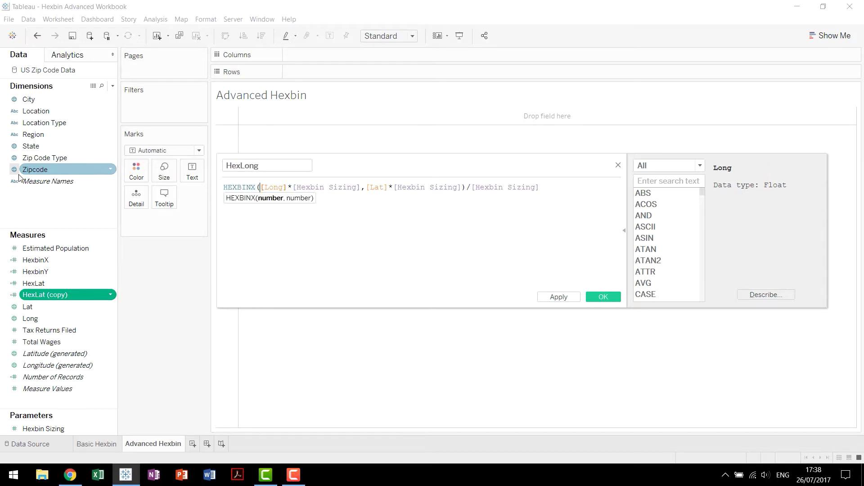
{"action": "key", "text": "Right"}
{"action": "key", "text": "Right"}
{"action": "key", "text": "Right"}
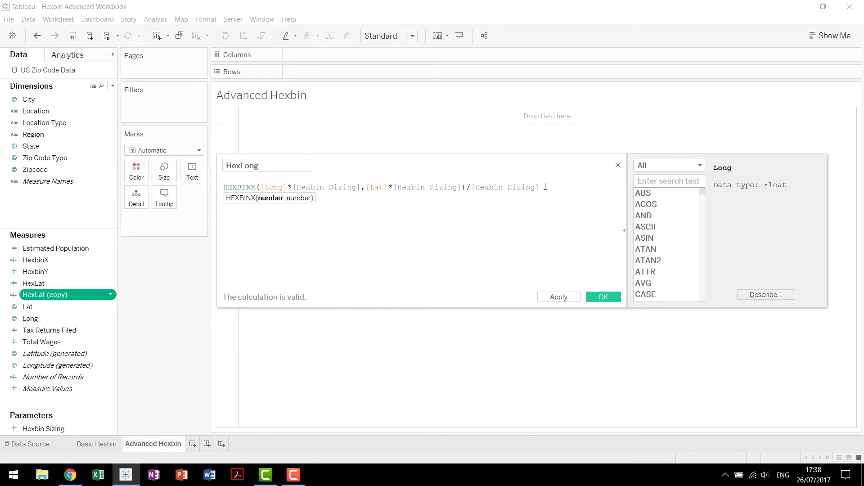
{"action": "left_click", "coordinate": [602, 297]}
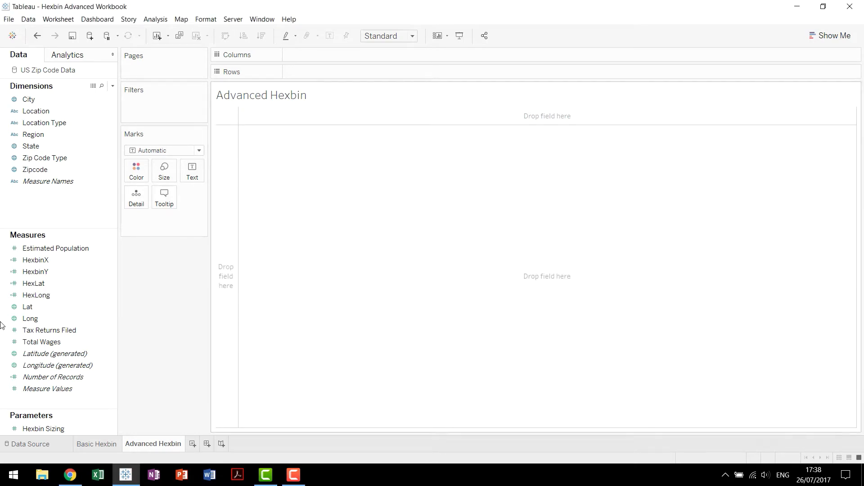
- Assign HexLat the Latitude geographic role and HexLong the Longitude geographic role
{"action": "right_click", "coordinate": [55, 284]}
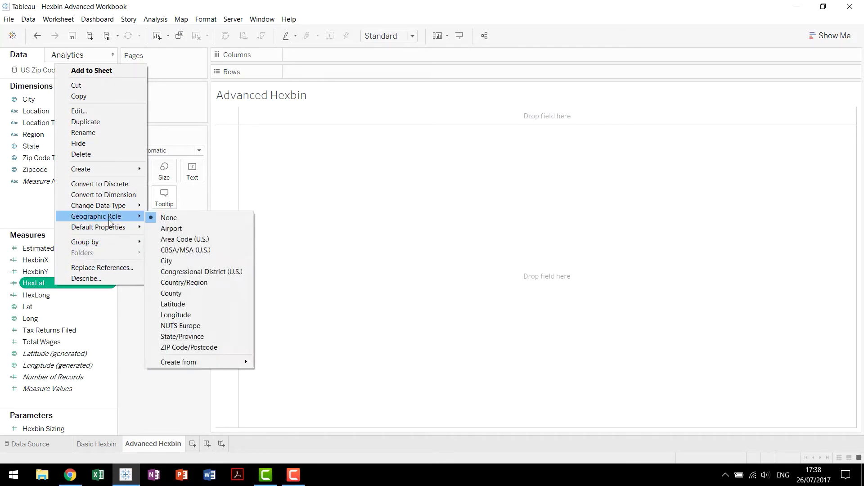
{"action": "left_click", "coordinate": [182, 305]}
{"action": "left_click", "coordinate": [68, 296]}
{"action": "right_click", "coordinate": [68, 297]}
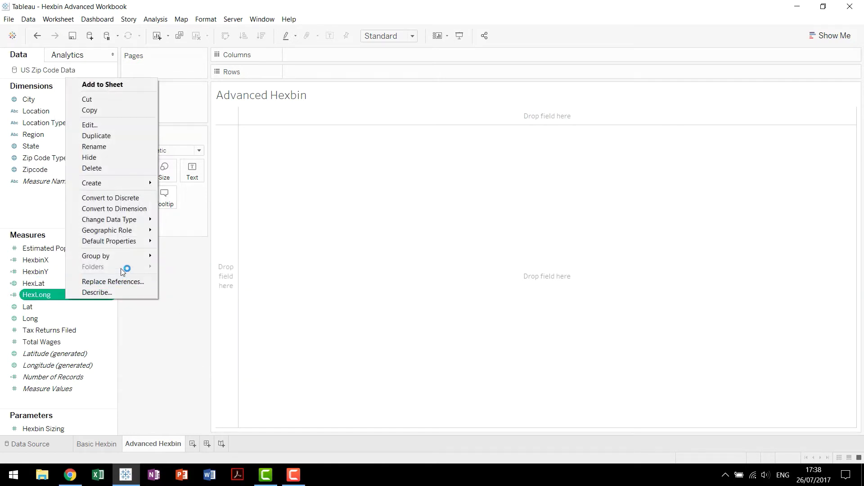
{"action": "mouse_move", "coordinate": [132, 238]}
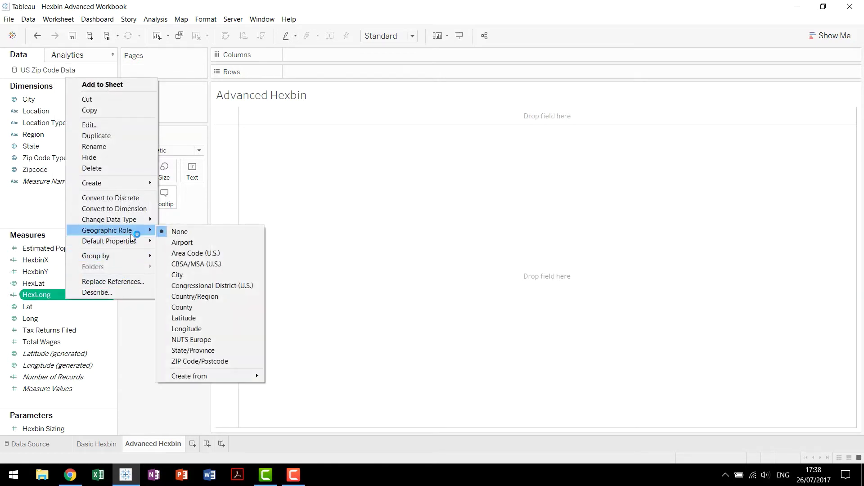
{"action": "left_click", "coordinate": [213, 330]}
{"action": "left_click", "coordinate": [40, 294]}
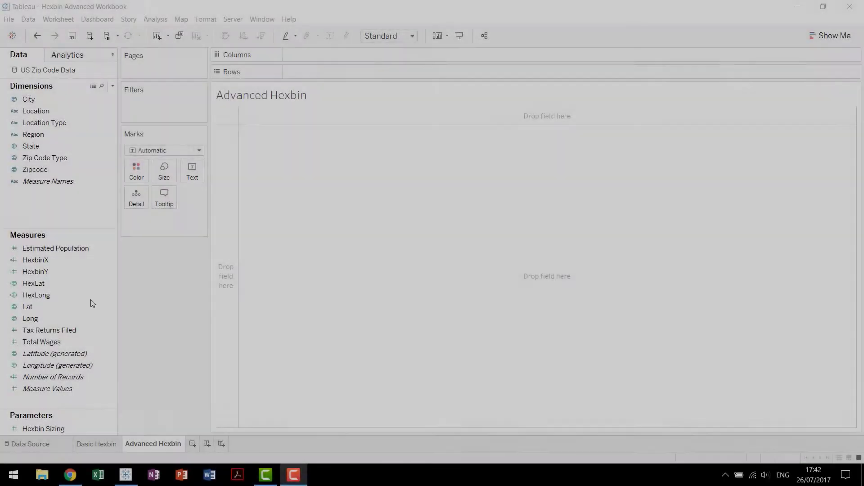
{"action": "left_click", "coordinate": [95, 293]}
{"action": "left_click", "coordinate": [94, 287]}
{"action": "left_click", "coordinate": [78, 295]}
{"action": "left_click", "coordinate": [167, 297]}
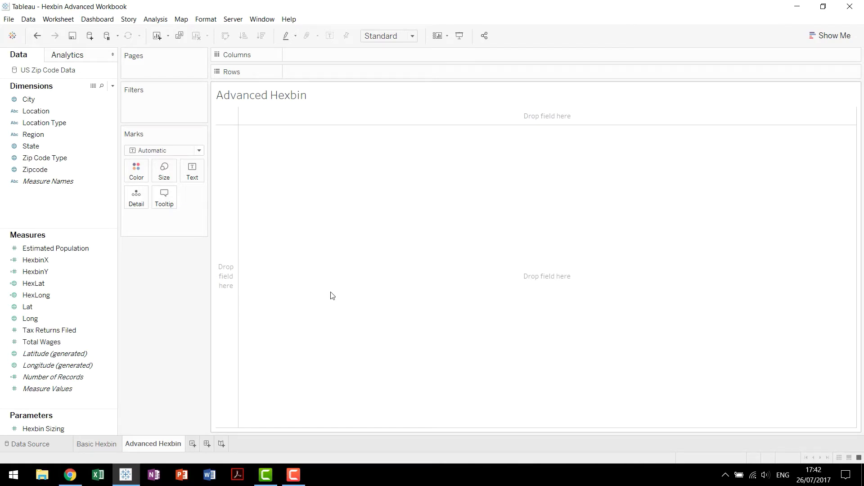
- Run a Google Images search for 'hexagon' in a new Chrome tab
{"action": "left_click", "coordinate": [70, 475]}
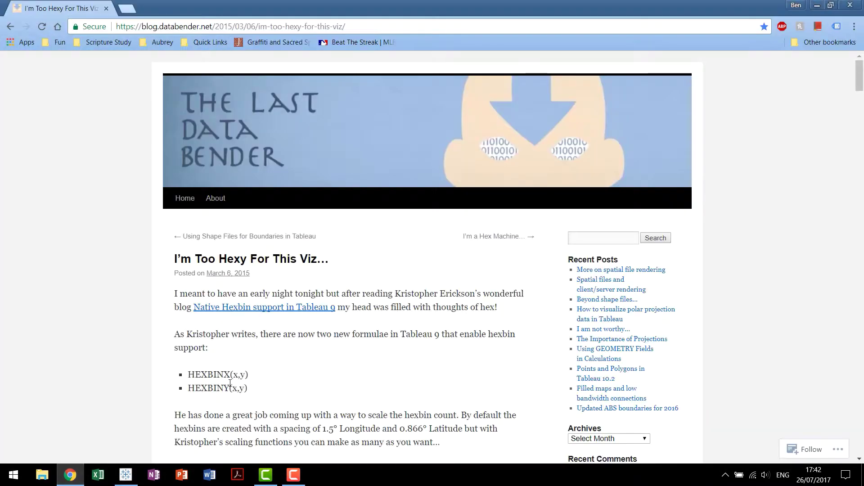
{"action": "left_click", "coordinate": [127, 7]}
{"action": "type", "text": "images"}
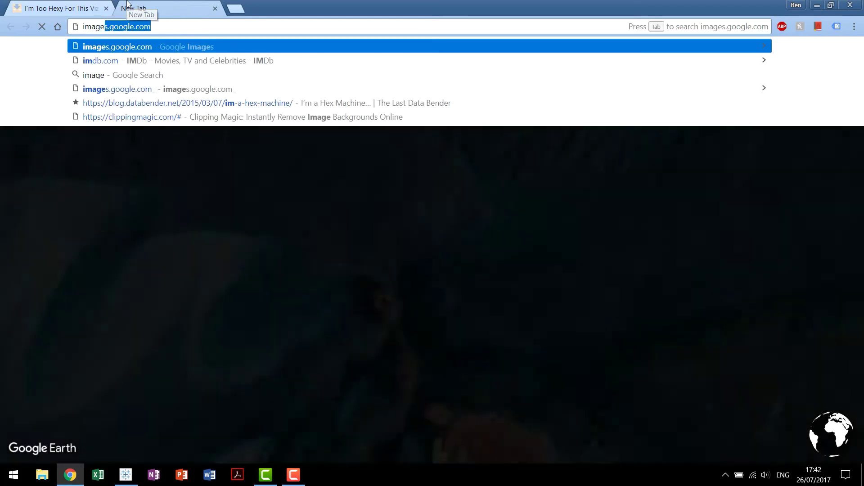
{"action": "key", "text": "Tab"}
{"action": "type", "text": "hexagon"}
{"action": "key", "text": "Return"}
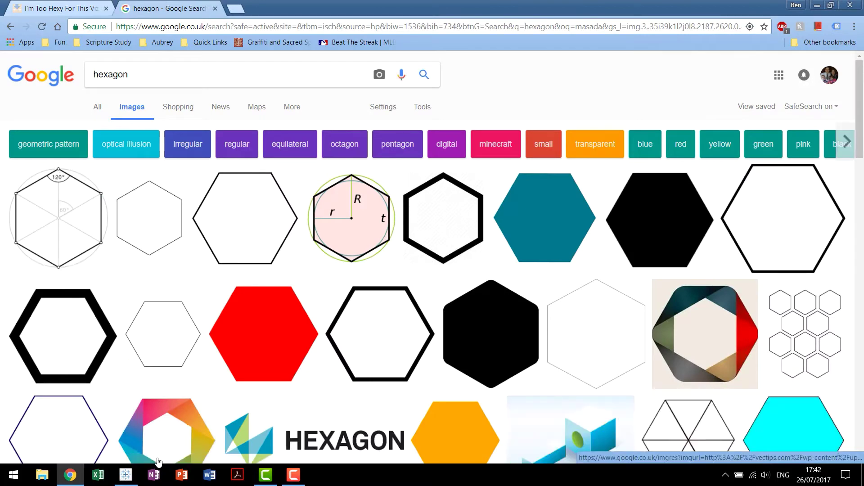
{"action": "left_click", "coordinate": [125, 474]}
- Set the Advanced Hexbin sheet's mark type to Polygon
{"action": "left_click", "coordinate": [96, 443]}
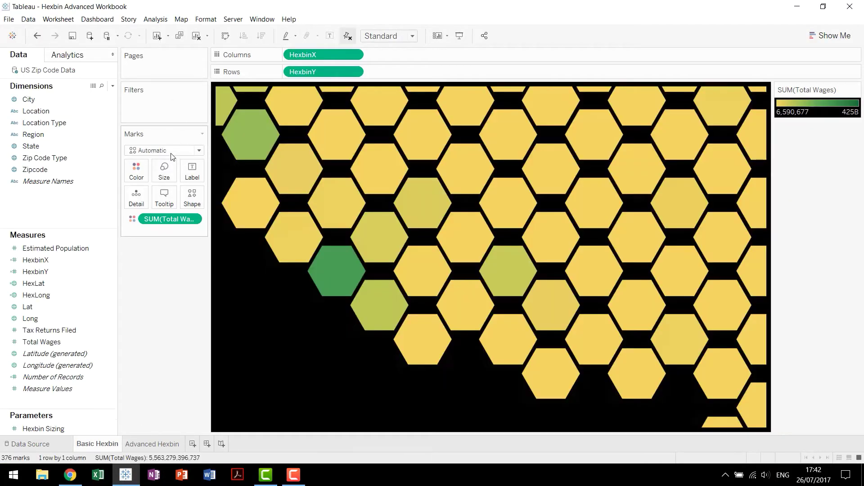
{"action": "mouse_move", "coordinate": [282, 246]}
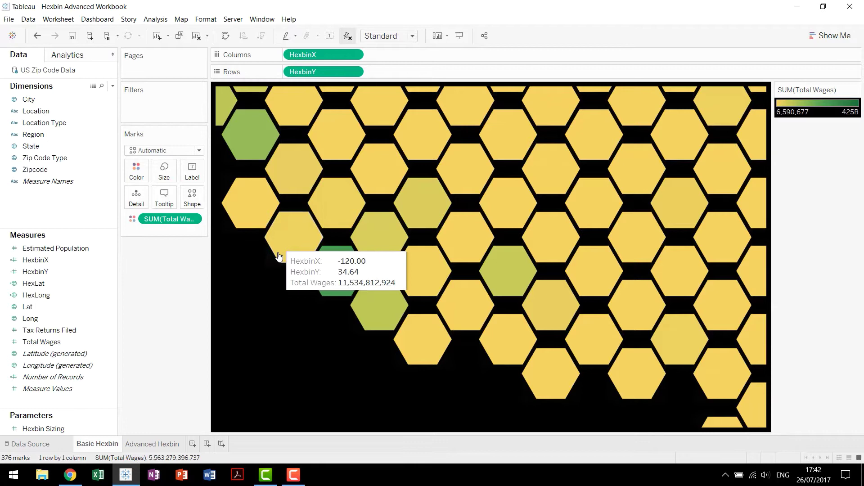
{"action": "left_click", "coordinate": [152, 444]}
{"action": "left_click", "coordinate": [183, 151]}
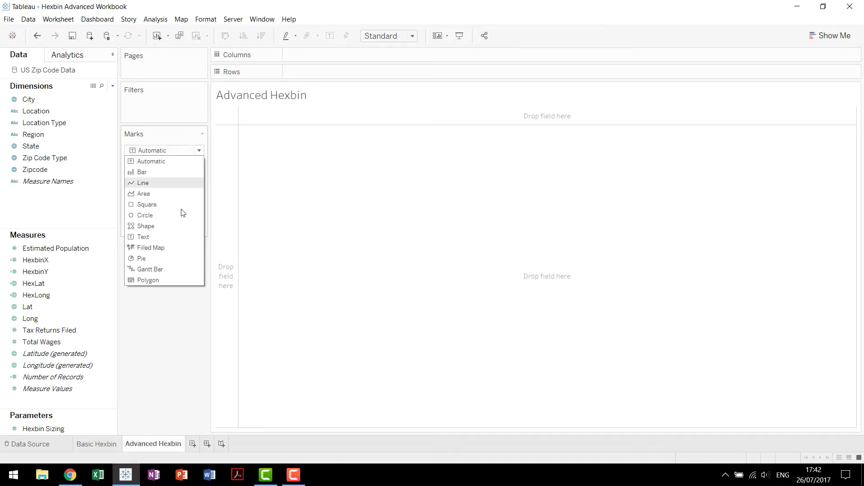
{"action": "left_click", "coordinate": [171, 280]}
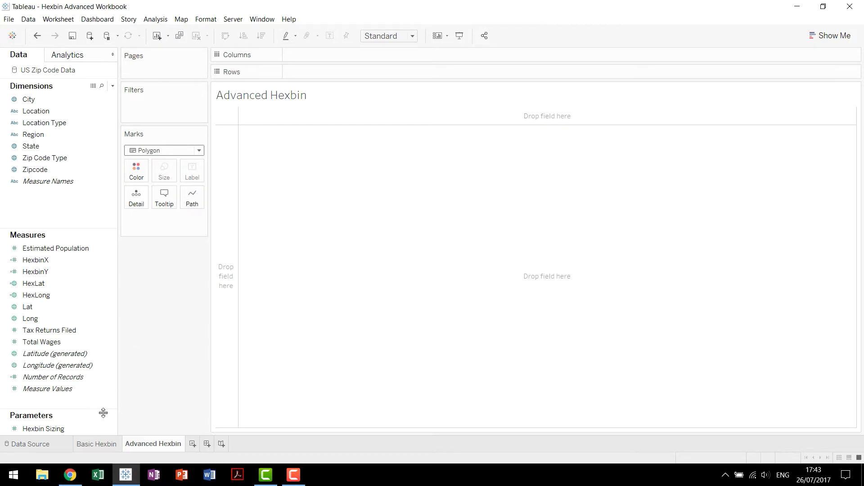
{"action": "left_click", "coordinate": [70, 475]}
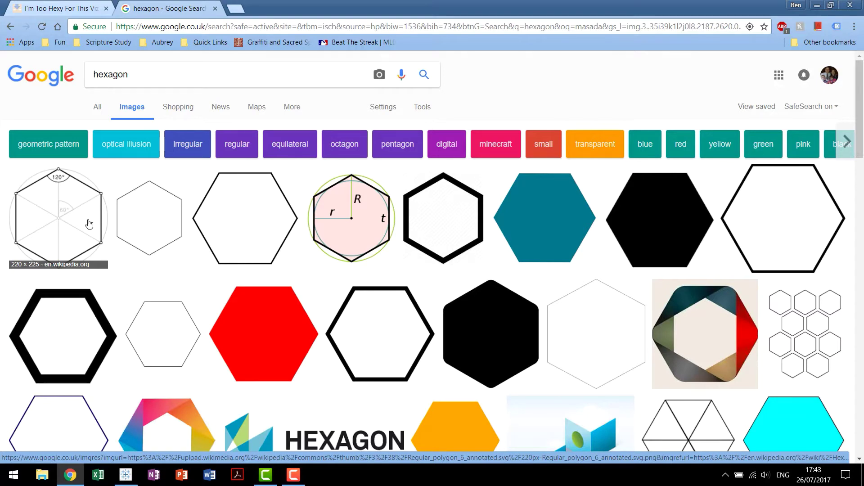
- Glance at the hexagon image results, ending back on Tableau's Advanced Hexbin sheet
{"action": "left_click", "coordinate": [123, 477]}
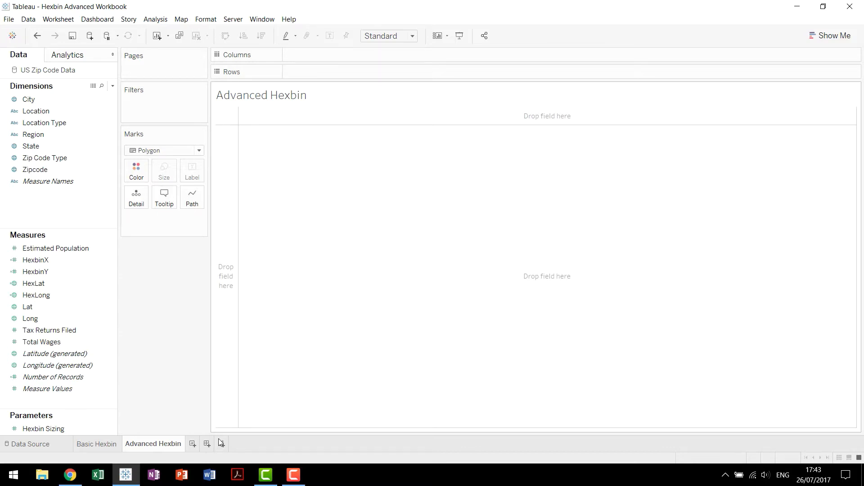
{"action": "key", "text": "alt+Tab"}
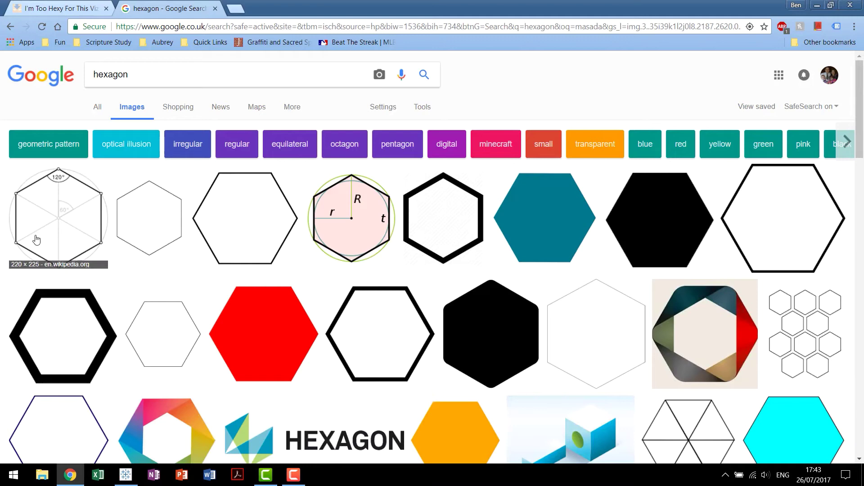
{"action": "key", "text": "alt+Tab"}
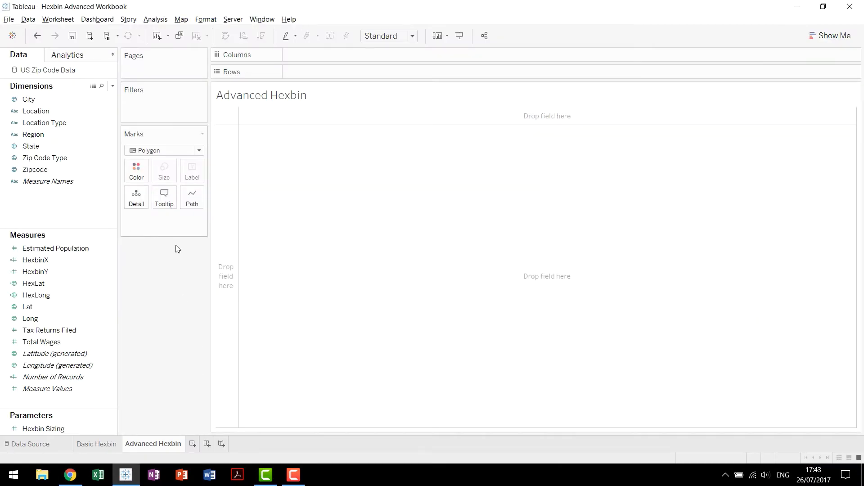
- Start a new calculated field named ToPad after reviewing the HexbinX, HexbinY, HexLat and HexLong fields
{"action": "key", "text": "alt+a"}
{"action": "type", "text": "cToPad"}
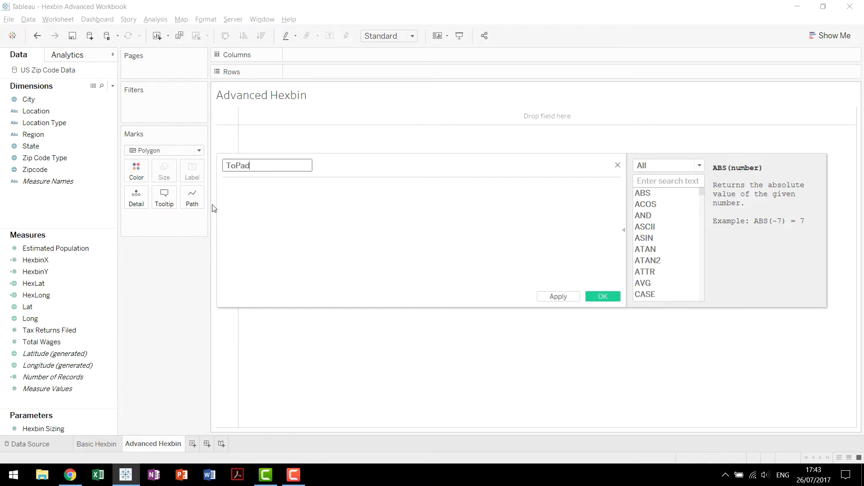
{"action": "key", "text": "Tab"}
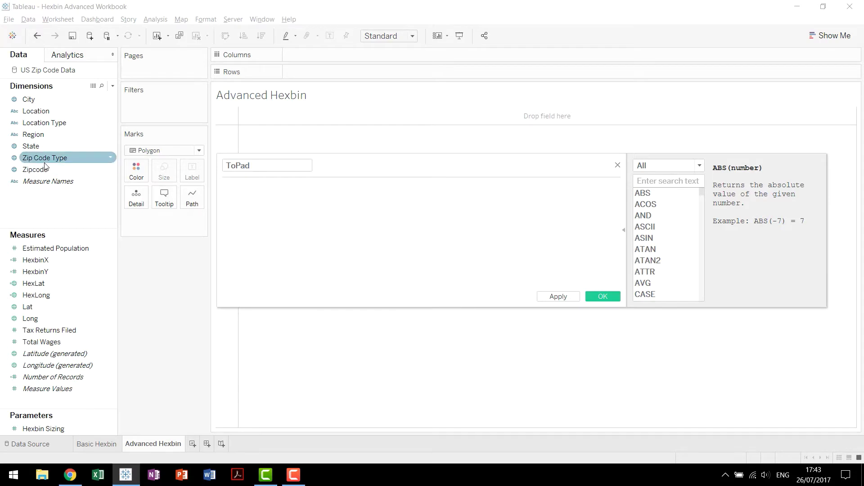
{"action": "left_click", "coordinate": [53, 260]}
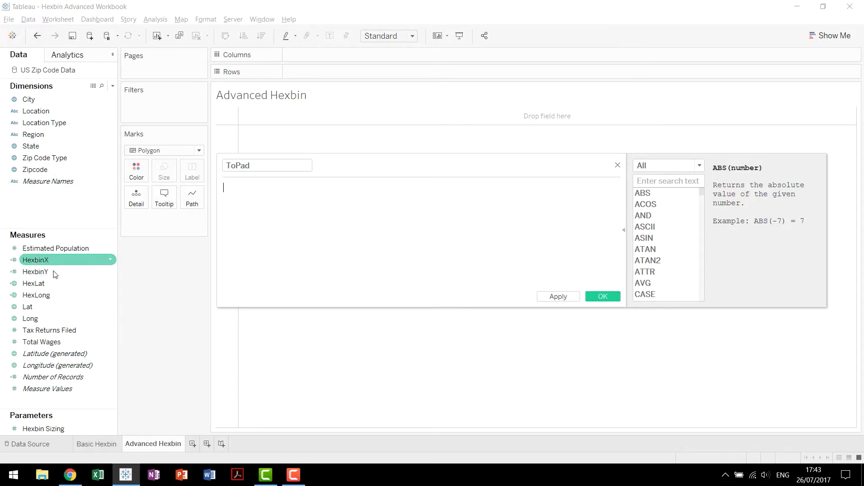
{"action": "left_click", "coordinate": [54, 272]}
{"action": "left_click", "coordinate": [55, 282]}
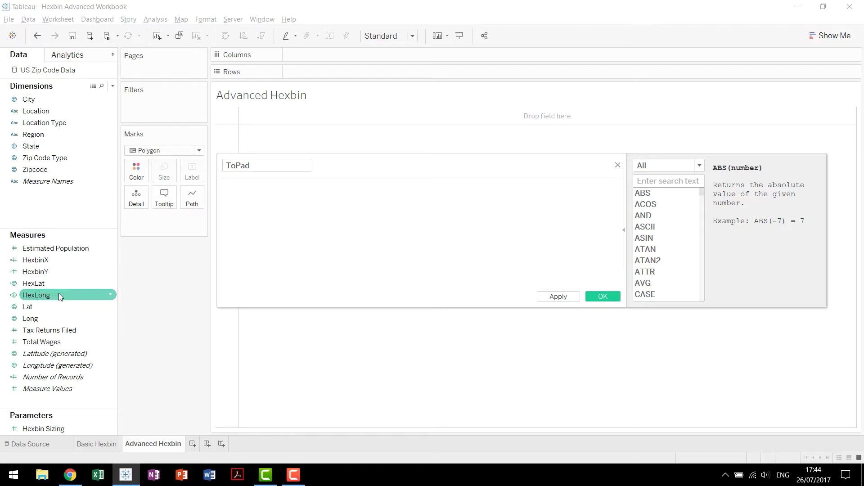
{"action": "left_click", "coordinate": [336, 219]}
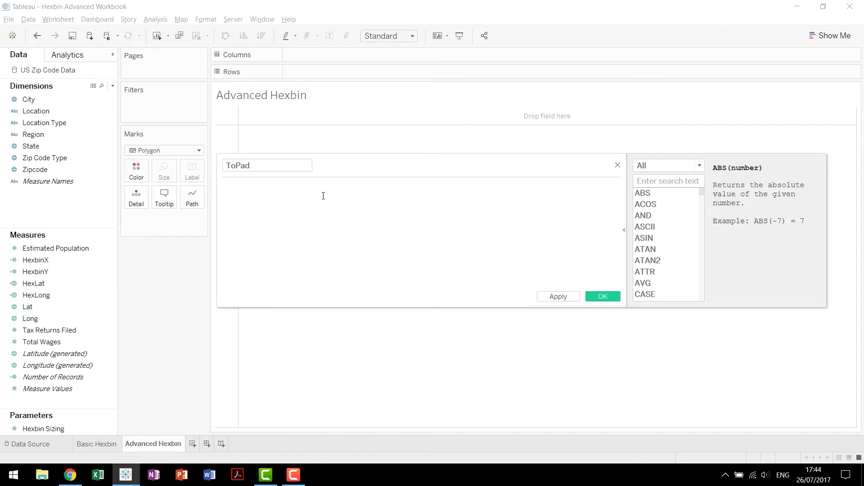
- Enter the formula: if [Zipcode] = {FIXED [HexLat], [HexLong] : min([Zipcode])} then 1 else 6 end
{"action": "type", "text": "if zip"}
{"action": "key", "text": "Down"}
{"action": "key", "text": "Return"}
{"action": "type", "text": "= "}
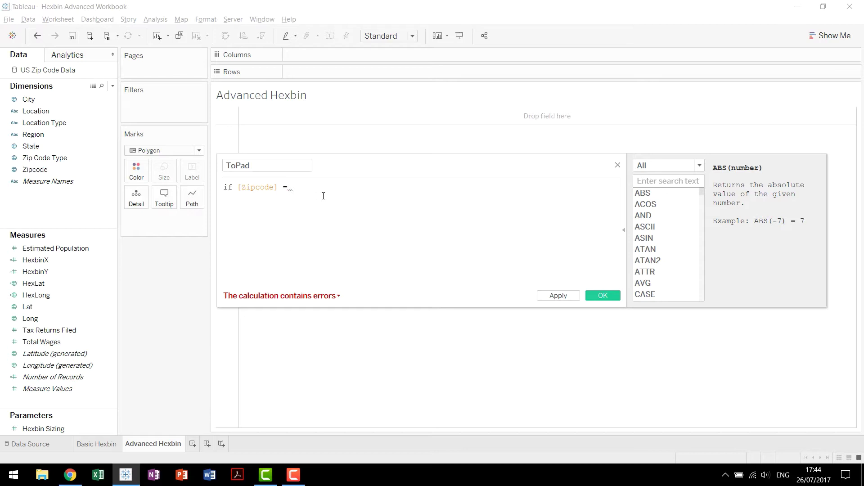
{"action": "type", "text": "("}
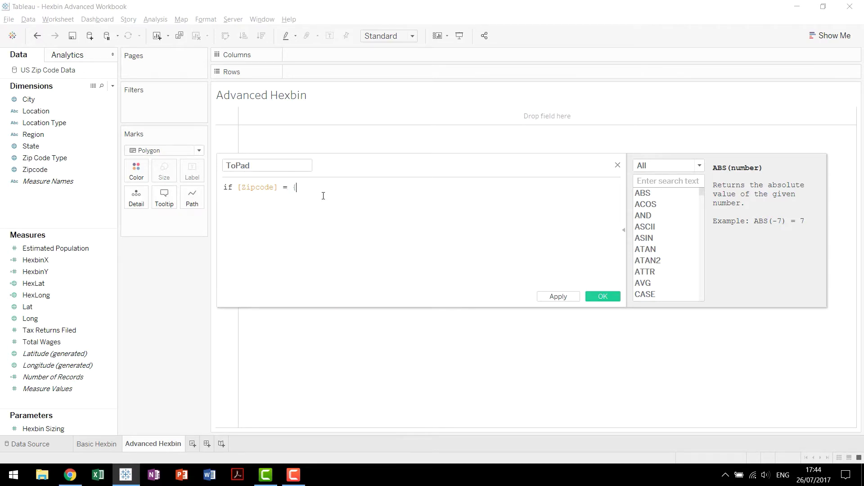
{"action": "type", "text": "FIXED "}
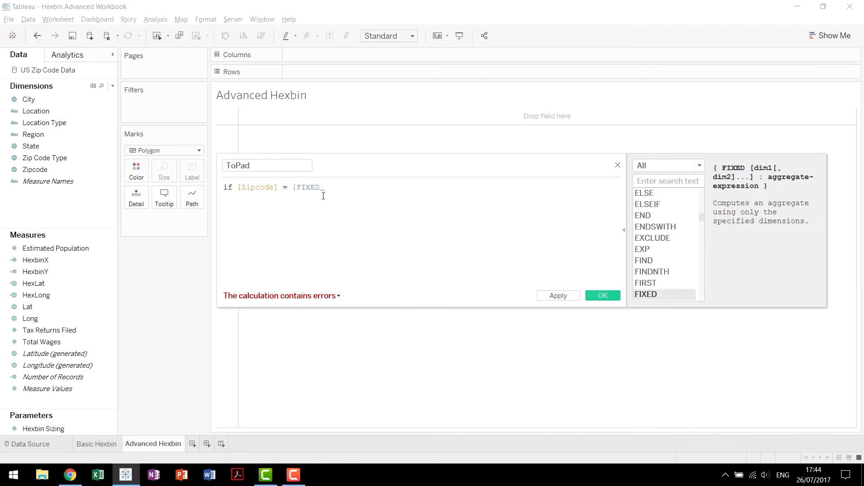
{"action": "type", "text": "[HexLat], "}
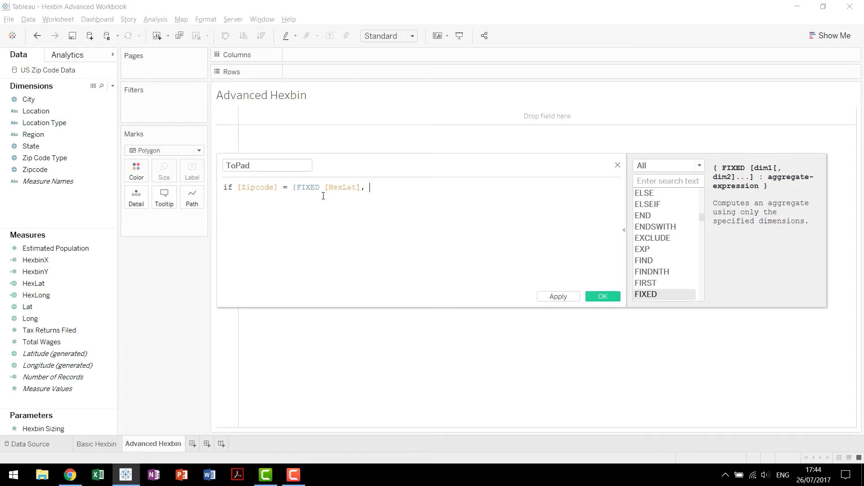
{"action": "type", "text": "[HexLong]"}
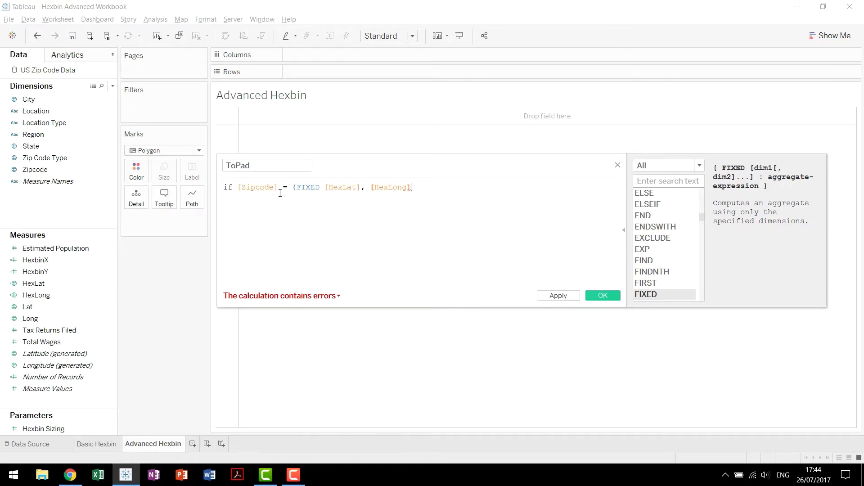
{"action": "left_click_drag", "start_coordinate": [294, 188], "coordinate": [412, 188]}
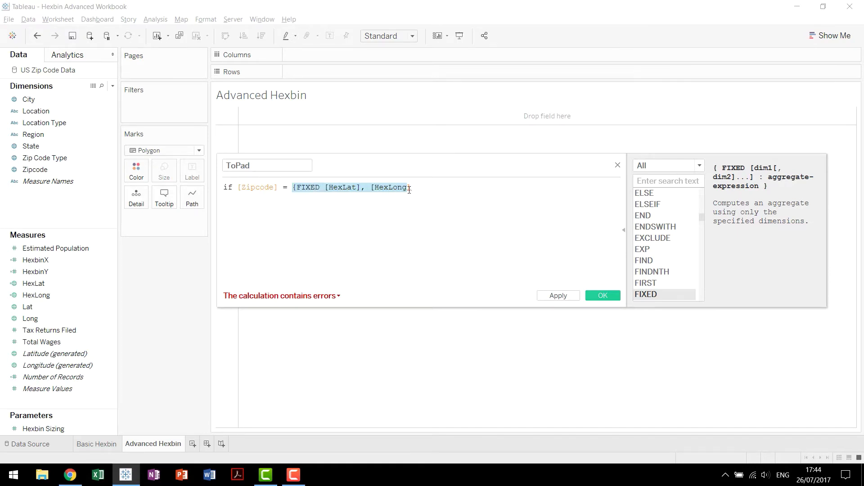
{"action": "type", "text": "{FIXED"}
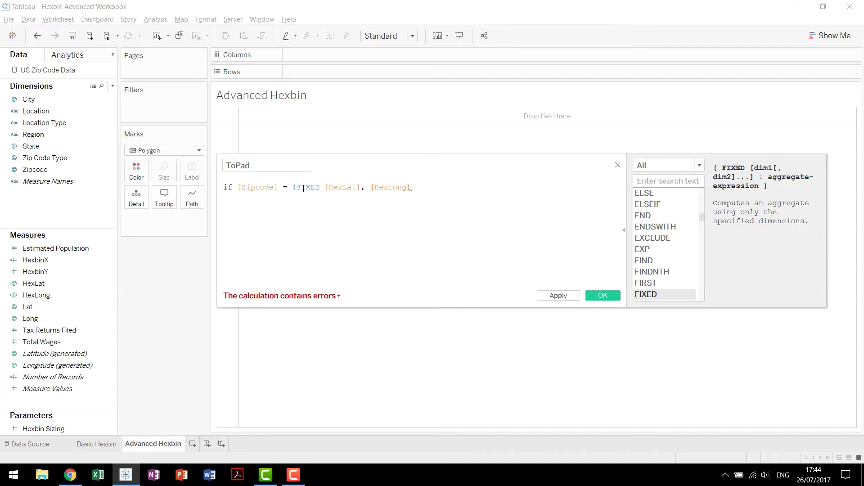
{"action": "type", "text": " [HexLat], [HexLong] "}
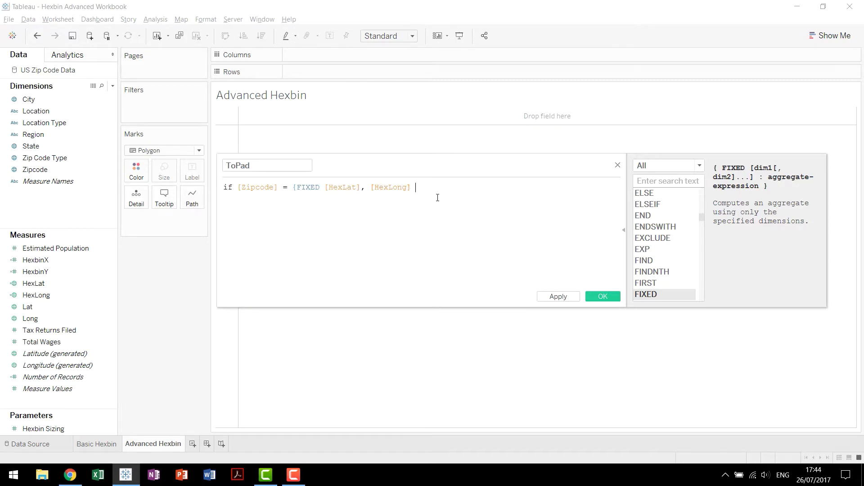
{"action": "type", "text": ": min("}
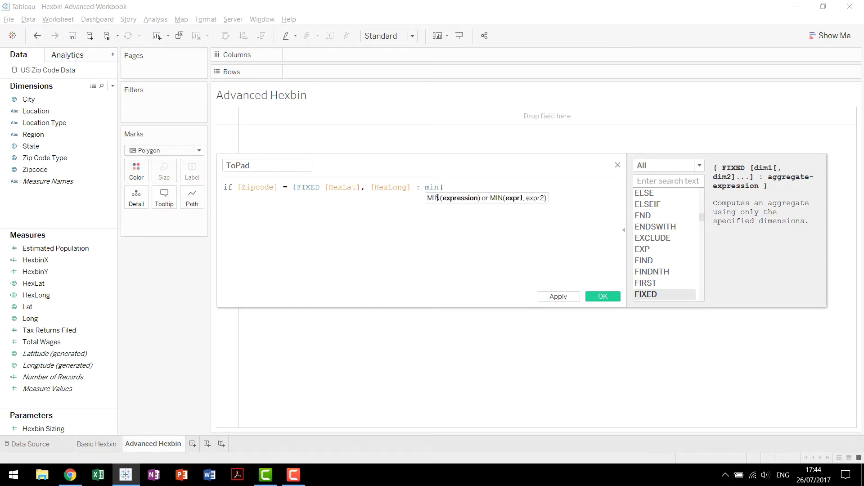
{"action": "type", "text": "[Zipcode]"}
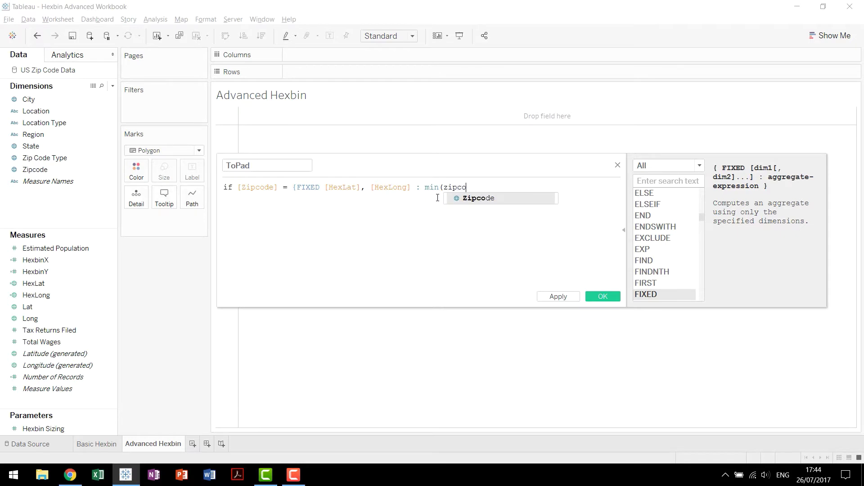
{"action": "type", "text": ") }"}
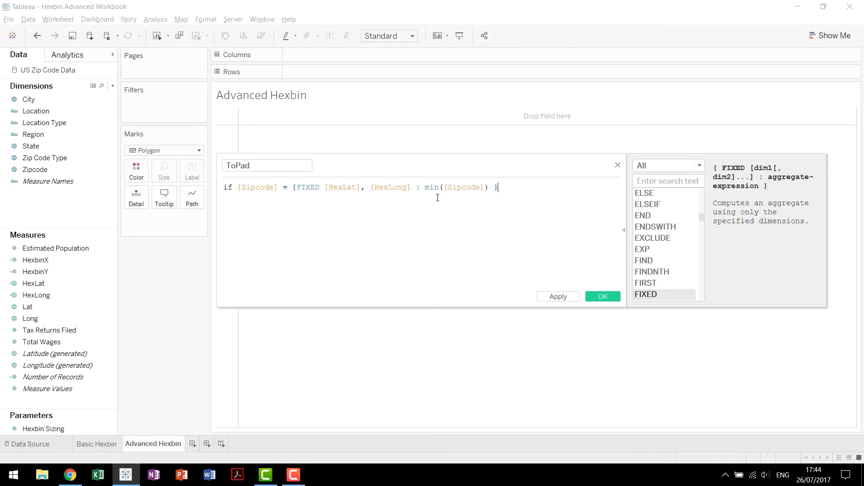
{"action": "type", "text": " then 1 else 6 end"}
{"action": "key", "text": "Escape"}
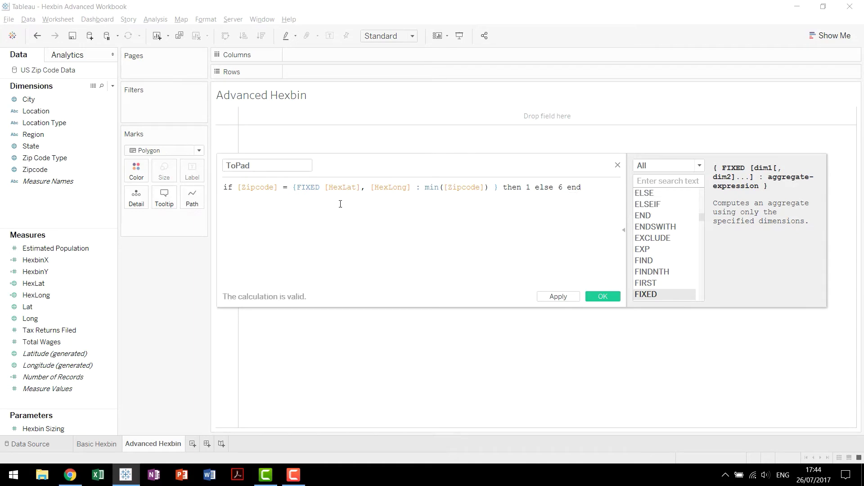
- Review the FIXED expression and the Zipcode reference in the ToPad formula
{"action": "left_click_drag", "start_coordinate": [294, 187], "coordinate": [582, 187]}
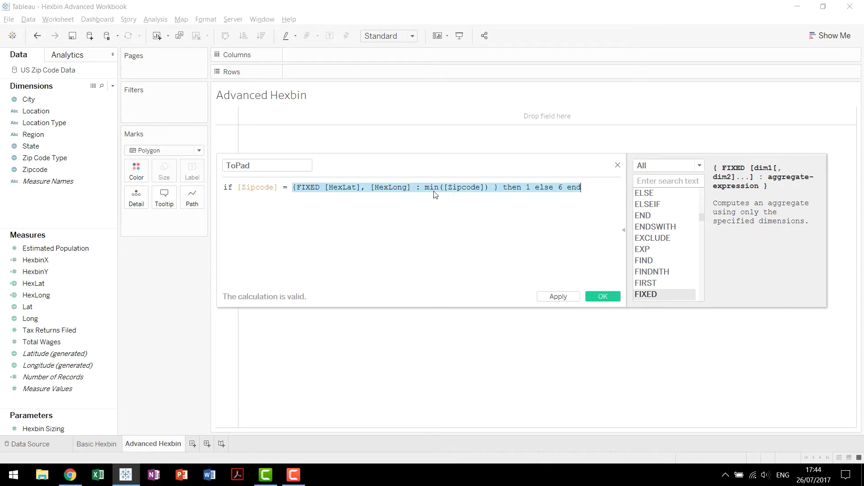
{"action": "left_click", "coordinate": [460, 206]}
{"action": "left_click_drag", "start_coordinate": [247, 187], "coordinate": [274, 188]}
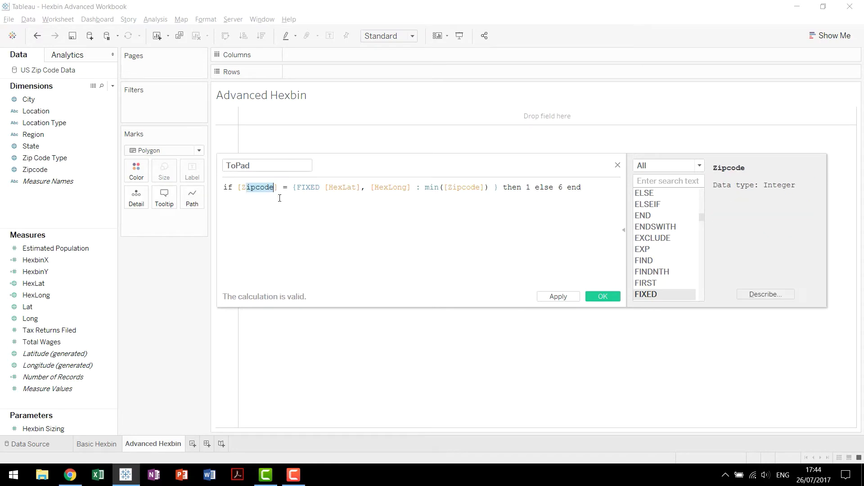
{"action": "left_click", "coordinate": [279, 198]}
- Save ToPad and inspect its column in the US Zip Code Data source grid
{"action": "left_click", "coordinate": [603, 296]}
{"action": "right_click", "coordinate": [47, 70]}
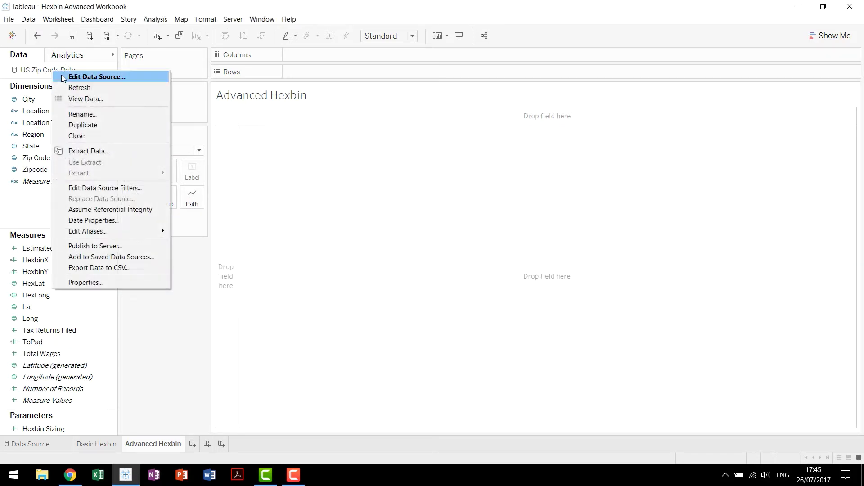
{"action": "left_click", "coordinate": [90, 75]}
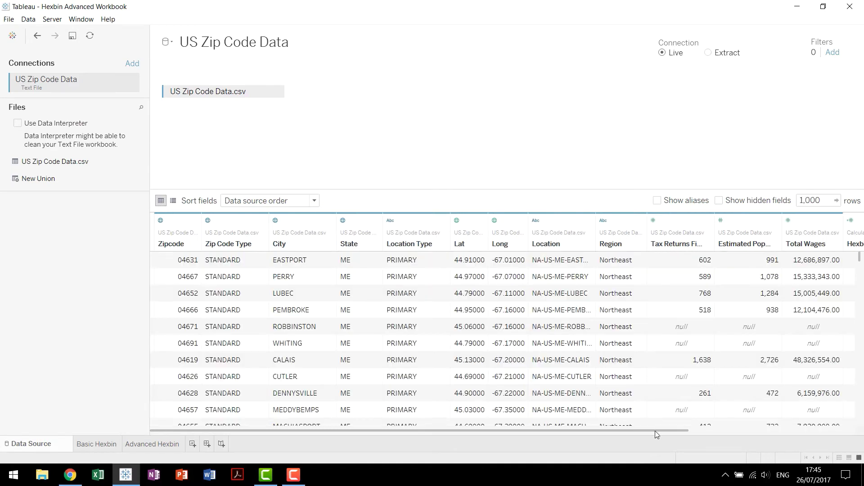
{"action": "left_click_drag", "start_coordinate": [655, 431], "coordinate": [830, 432]}
{"action": "left_click", "coordinate": [842, 263]}
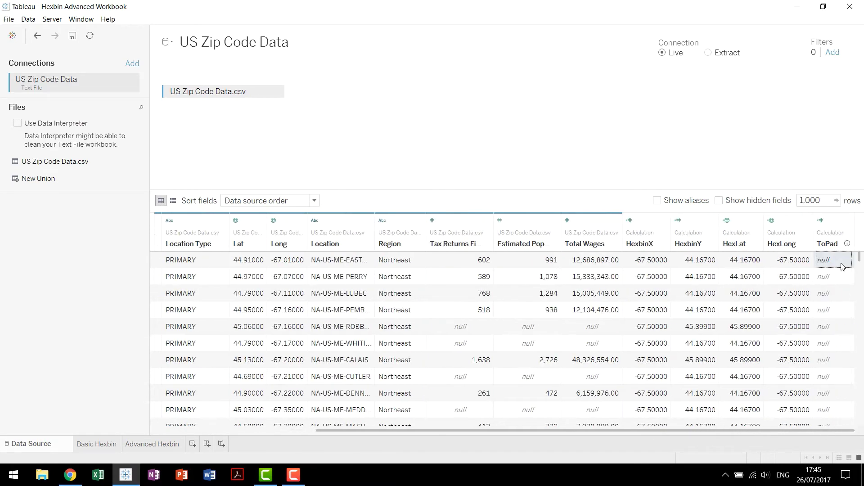
{"action": "left_click", "coordinate": [848, 245]}
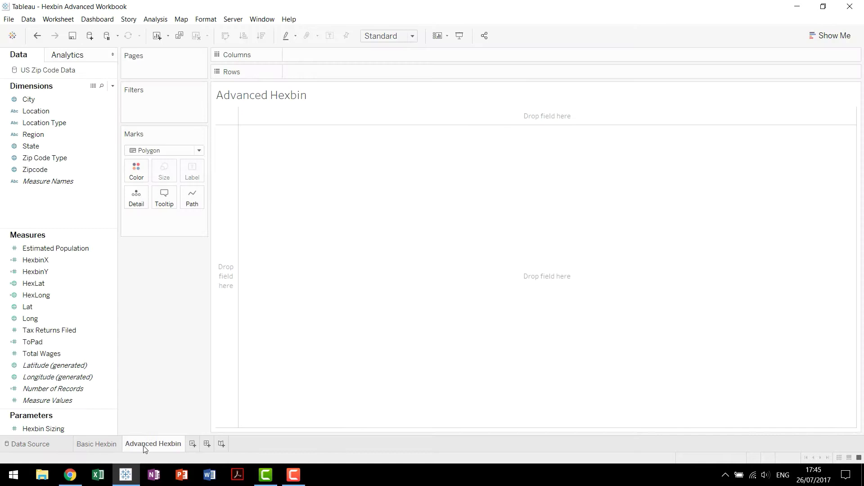
- Convert the ToPad field into a dimension
{"action": "left_click_drag", "start_coordinate": [57, 261], "coordinate": [367, 268]}
{"action": "left_click", "coordinate": [65, 331]}
{"action": "right_click", "coordinate": [64, 342]}
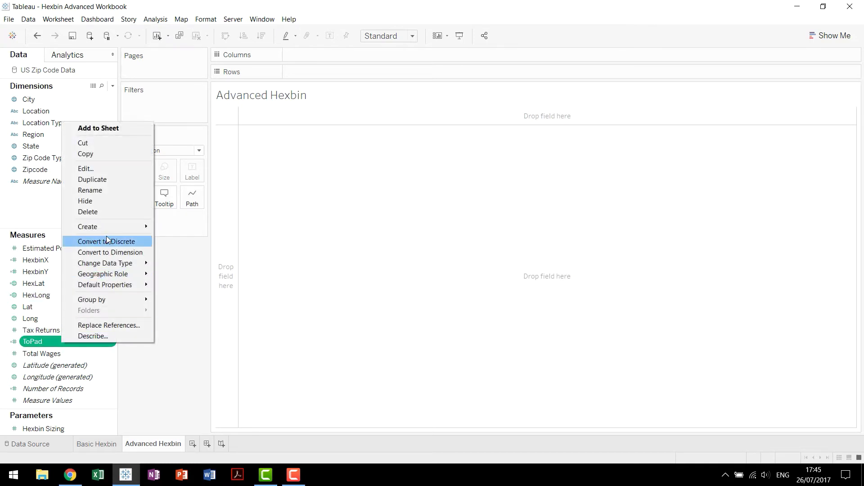
{"action": "left_click", "coordinate": [110, 252]}
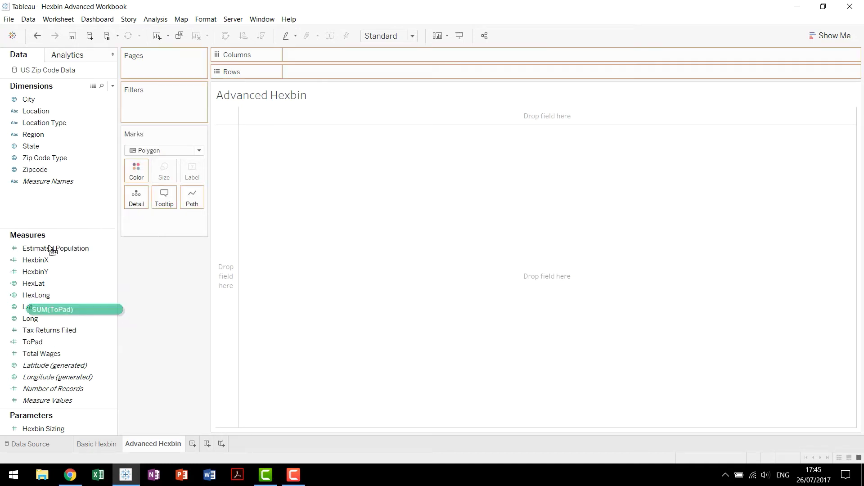
- Chart Number of Records as bars for ToPad values 1 and 6, then remove the count
{"action": "left_click_drag", "start_coordinate": [56, 156], "coordinate": [342, 55]}
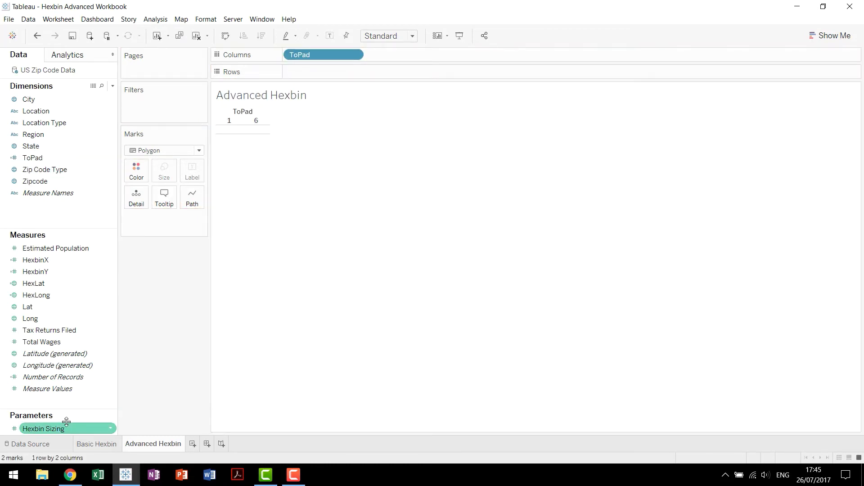
{"action": "left_click_drag", "start_coordinate": [66, 380], "coordinate": [323, 72]}
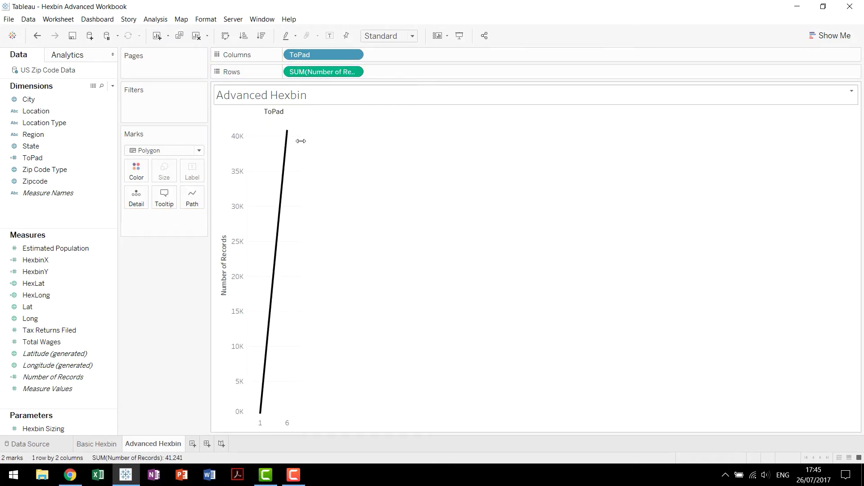
{"action": "left_click", "coordinate": [180, 151]}
{"action": "left_click", "coordinate": [180, 171]}
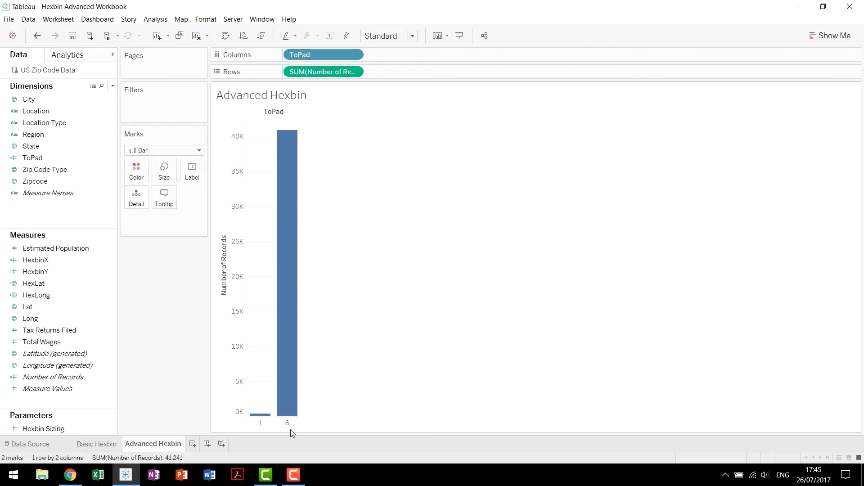
{"action": "mouse_move", "coordinate": [286, 376]}
{"action": "mouse_move", "coordinate": [261, 416]}
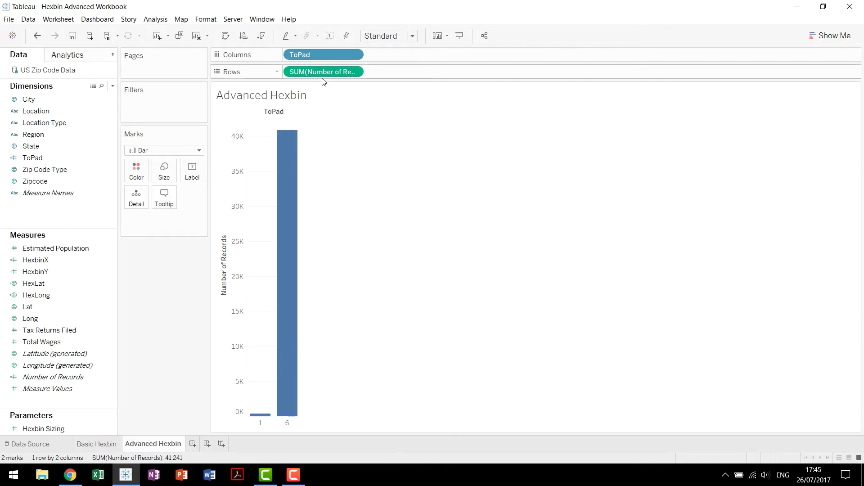
{"action": "left_click_drag", "start_coordinate": [322, 72], "coordinate": [114, 135]}
- Clear ToPad from the view and create ToPad bins with a bin size of 1
{"action": "left_click_drag", "start_coordinate": [304, 54], "coordinate": [115, 211]}
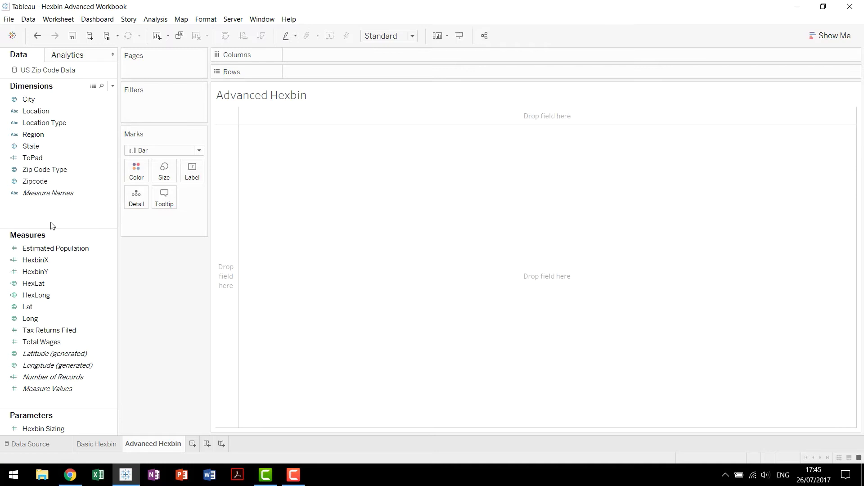
{"action": "right_click", "coordinate": [44, 160]}
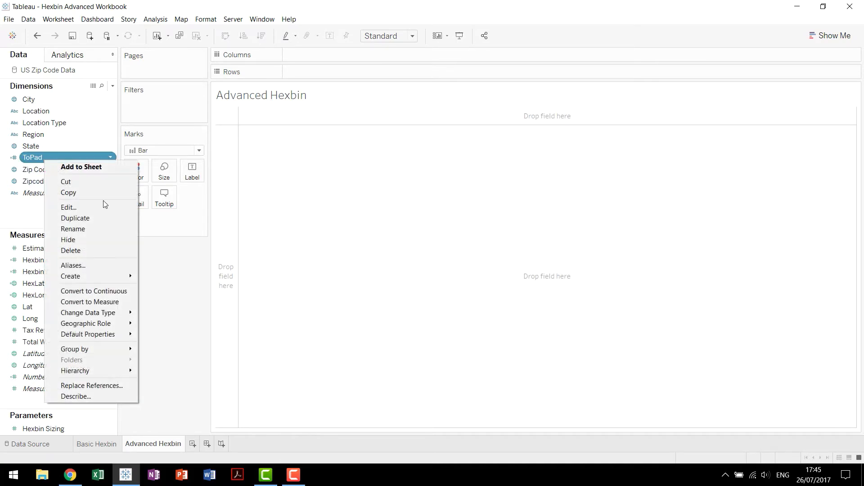
{"action": "mouse_move", "coordinate": [107, 280]}
{"action": "left_click", "coordinate": [182, 301]}
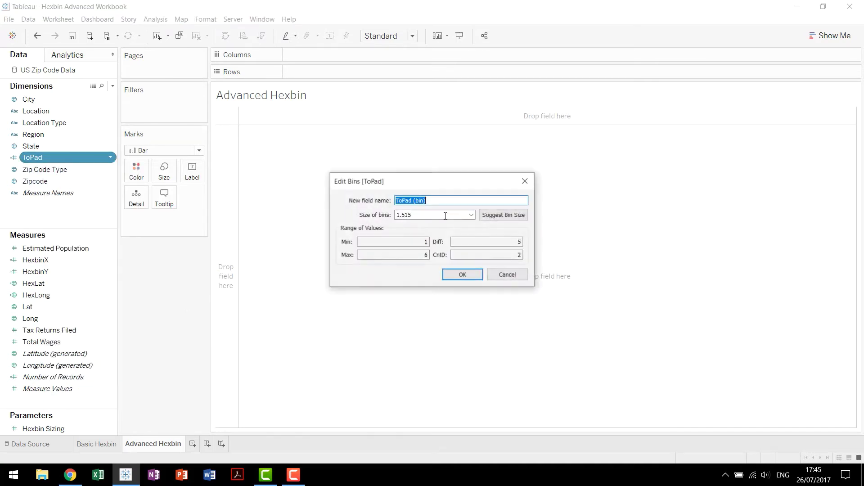
{"action": "key", "text": "Tab"}
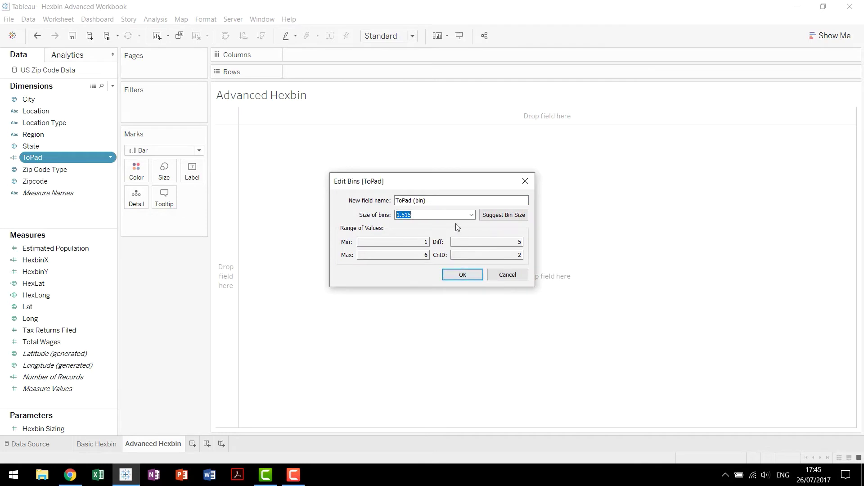
{"action": "type", "text": "1"}
{"action": "left_click", "coordinate": [463, 274]}
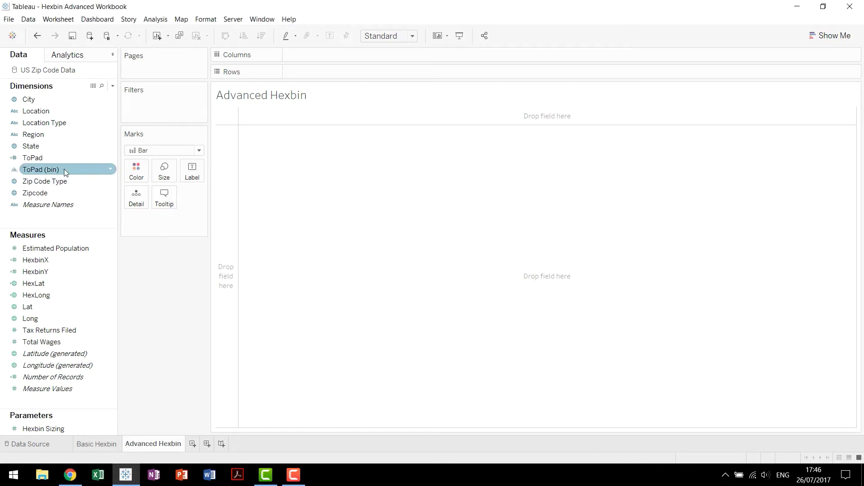
- Rename the ToPad (bin) field to Padded
{"action": "right_click", "coordinate": [64, 169]}
{"action": "left_click", "coordinate": [119, 236]}
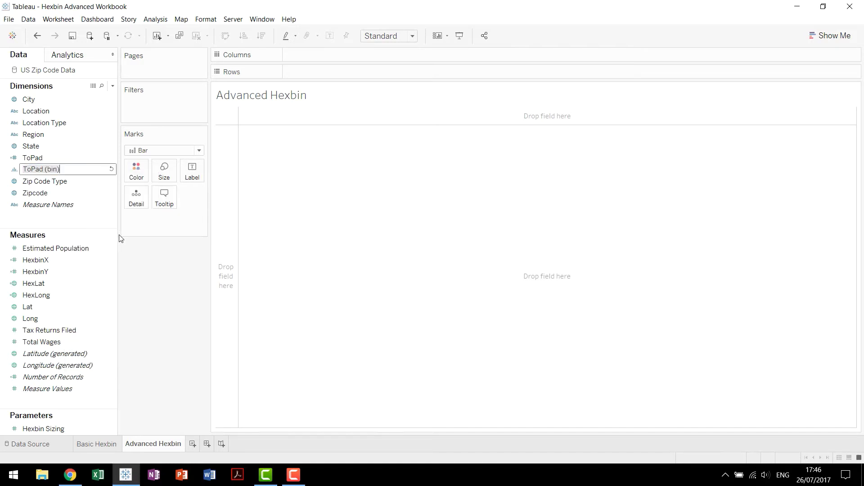
{"action": "type", "text": "Padded"}
{"action": "key", "text": "Return"}
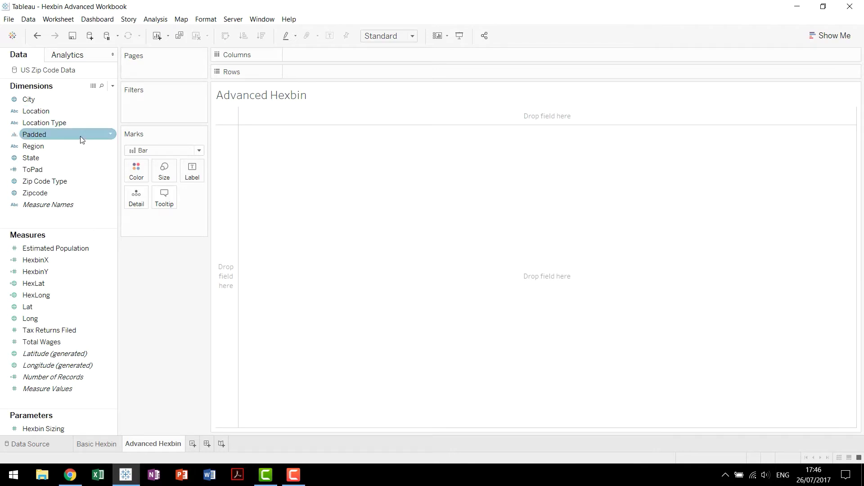
- Show Padded bins 1–6 across columns, set marks to Automatic, then remove Padded
{"action": "left_click_drag", "start_coordinate": [61, 169], "coordinate": [391, 53]}
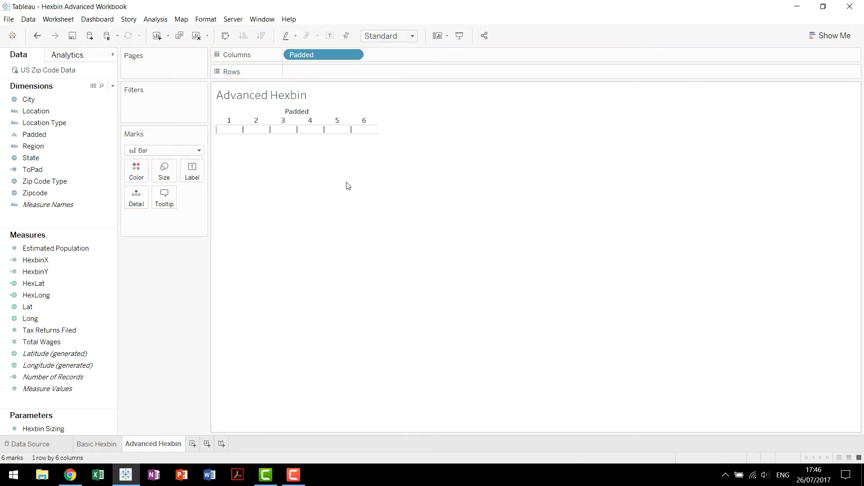
{"action": "left_click", "coordinate": [155, 151]}
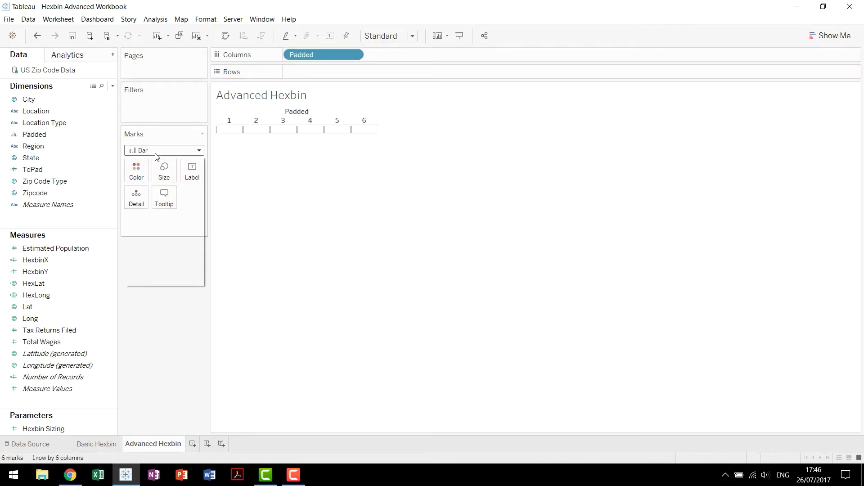
{"action": "left_click", "coordinate": [153, 162]}
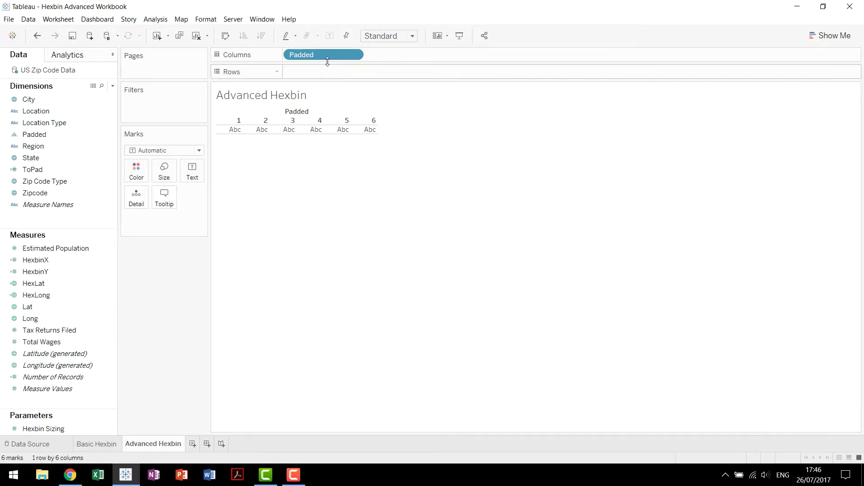
{"action": "left_click_drag", "start_coordinate": [327, 58], "coordinate": [45, 221]}
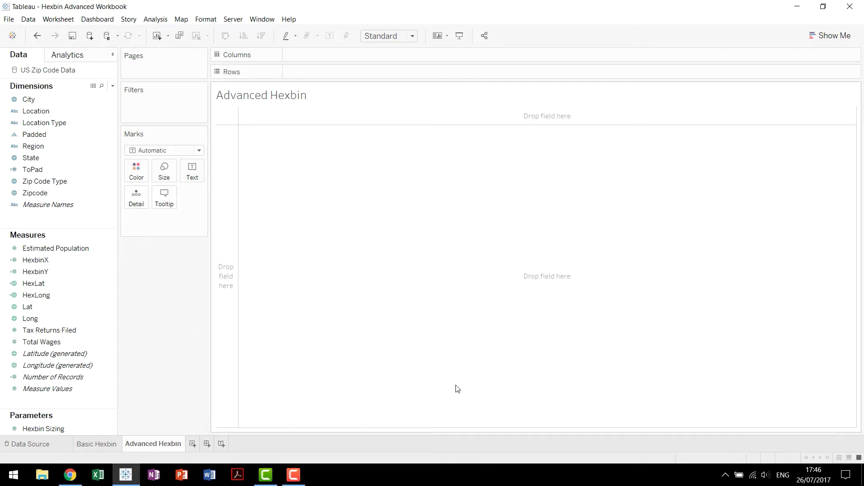
{"action": "left_click", "coordinate": [70, 475]}
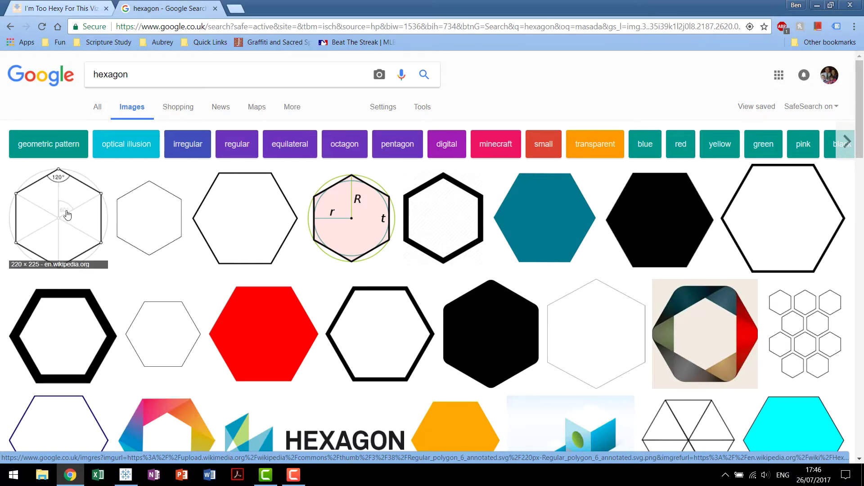
{"action": "left_click", "coordinate": [134, 481]}
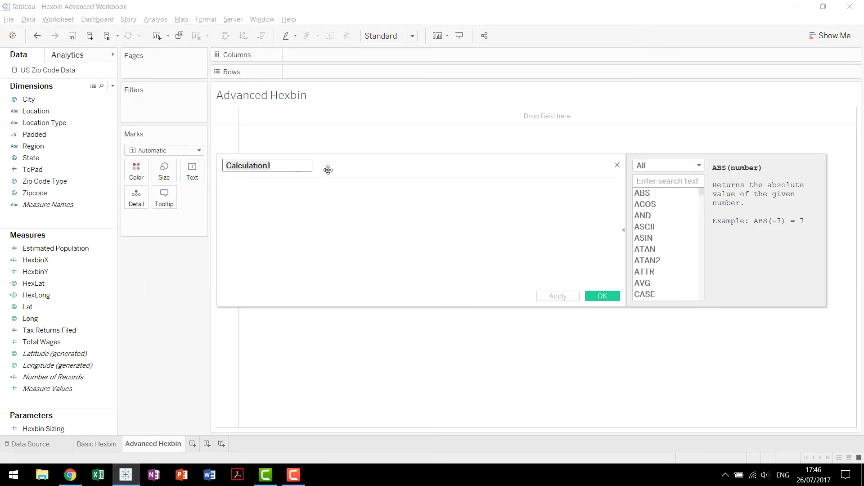
- Create a calculated field named Angle with the formula (PI()/3)*INDEX()
{"action": "type", "text": "Angle"}
{"action": "key", "text": "Tab"}
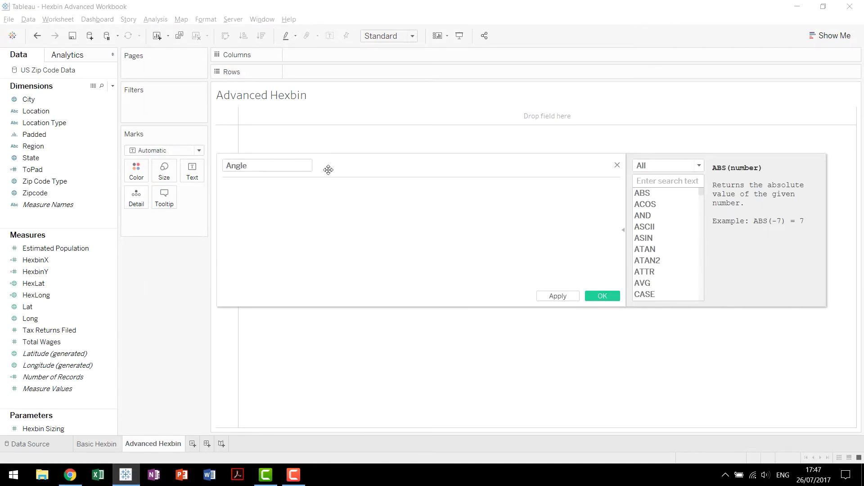
{"action": "type", "text": "pi"}
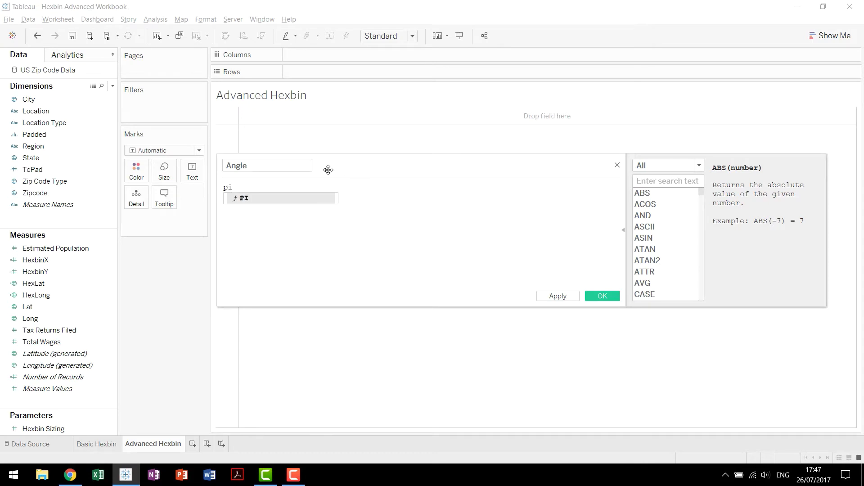
{"action": "key", "text": "Return"}
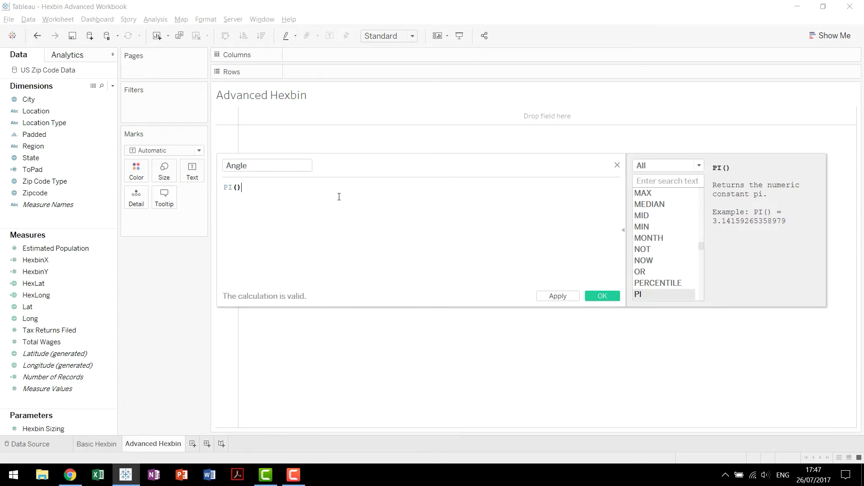
{"action": "type", "text": "/"}
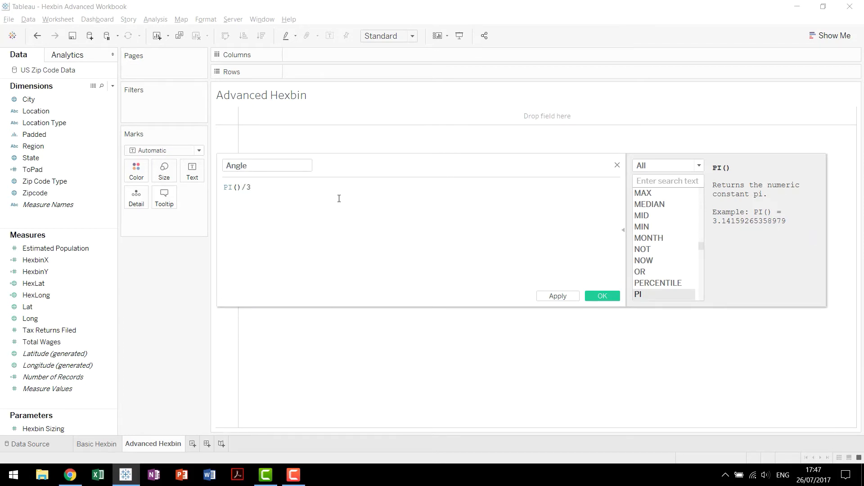
{"action": "type", "text": "3*IND"}
{"action": "key", "text": "Return"}
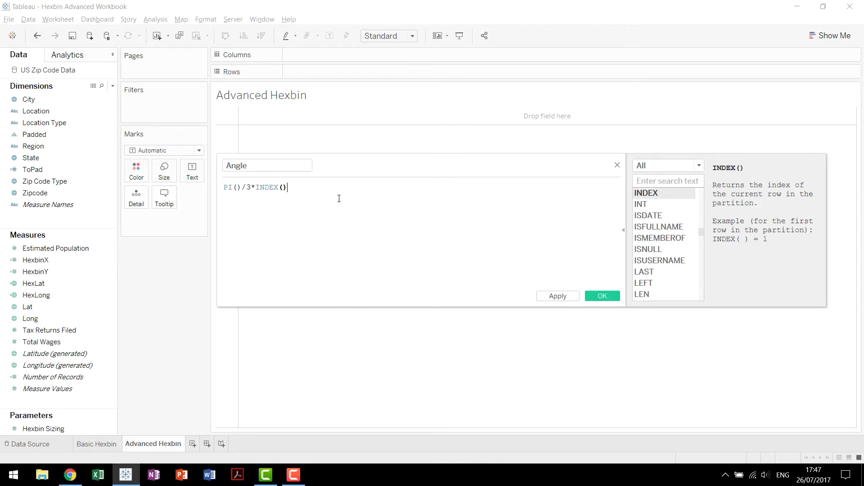
{"action": "key", "text": "Left"}
{"action": "key", "text": "Left"}
{"action": "key", "text": "Left"}
{"action": "key", "text": "Left"}
{"action": "key", "text": "Left"}
{"action": "key", "text": "Left"}
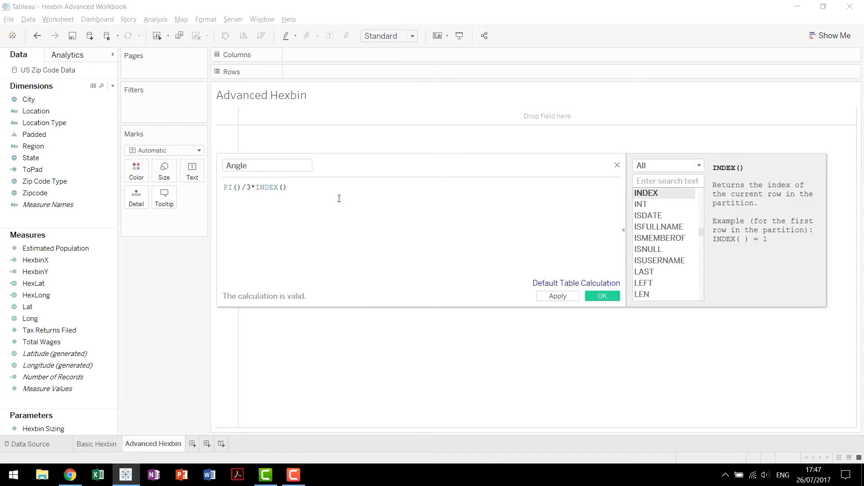
{"action": "type", "text": ")"}
{"action": "key", "text": "Home"}
{"action": "type", "text": "("}
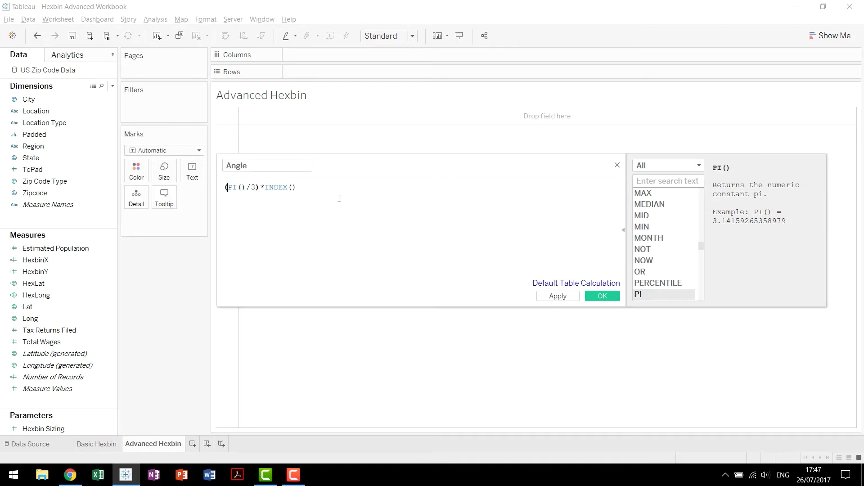
{"action": "key", "text": "End"}
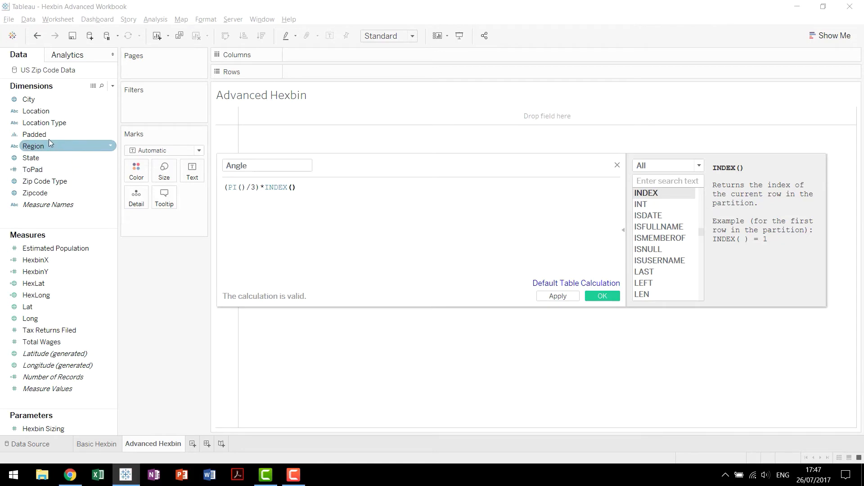
- Place Padded across the columns, briefly try ToPad on rows, and save Angle
{"action": "left_click_drag", "start_coordinate": [45, 135], "coordinate": [339, 56]}
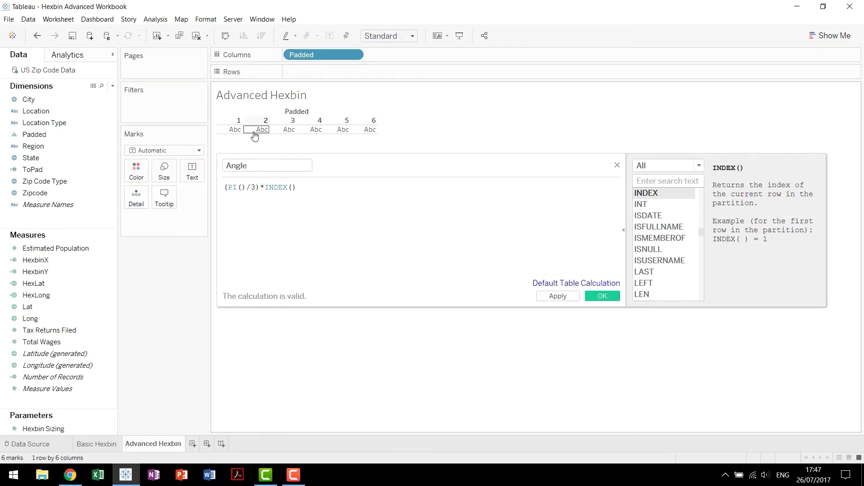
{"action": "double_click", "coordinate": [58, 169]}
{"action": "left_click_drag", "start_coordinate": [381, 54], "coordinate": [377, 72]}
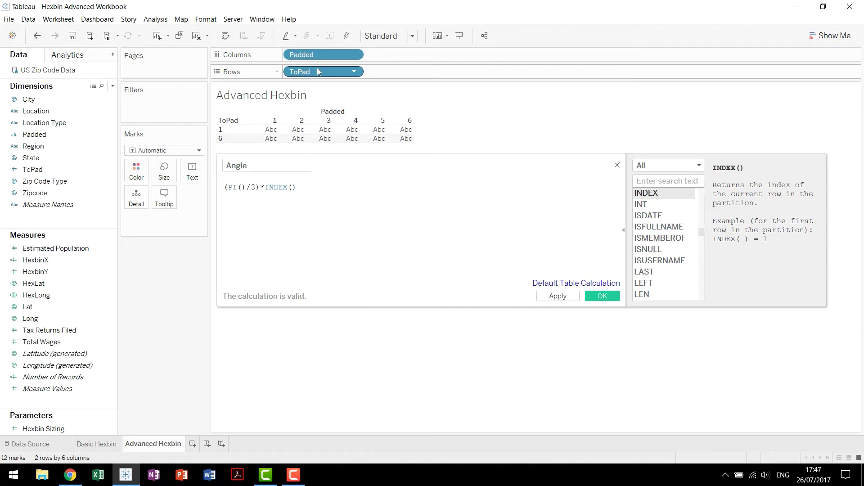
{"action": "left_click_drag", "start_coordinate": [317, 68], "coordinate": [321, 185]}
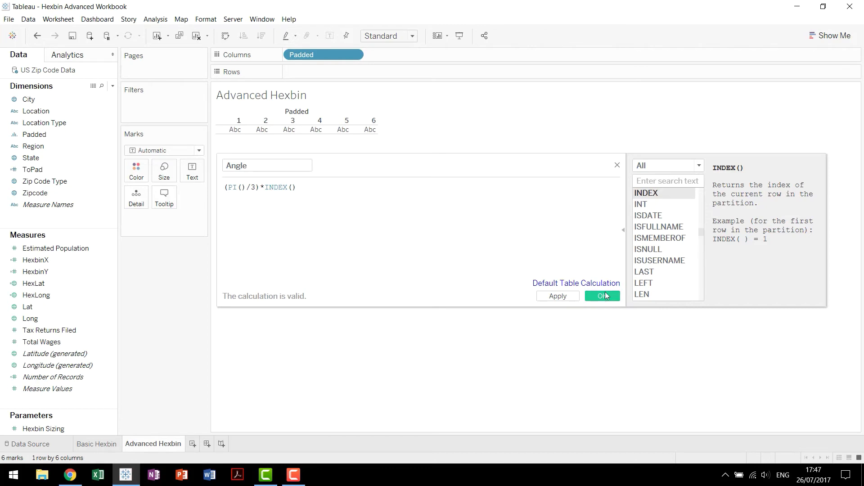
{"action": "left_click", "coordinate": [429, 207]}
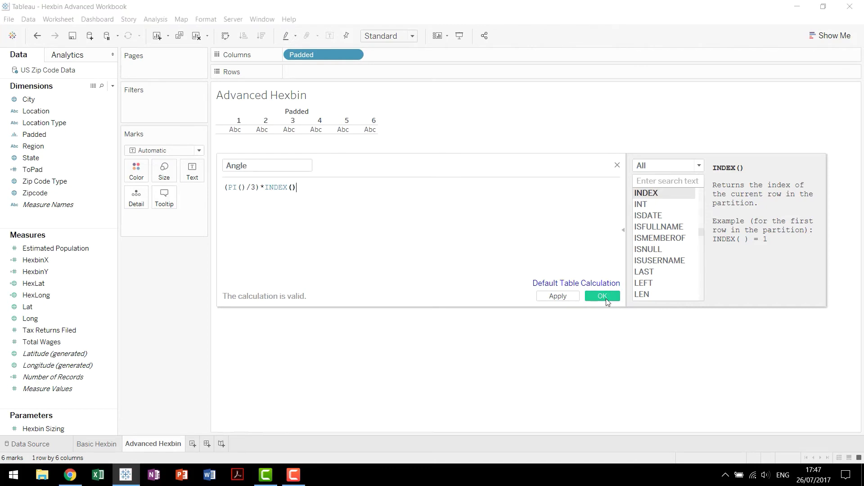
{"action": "left_click", "coordinate": [606, 298]}
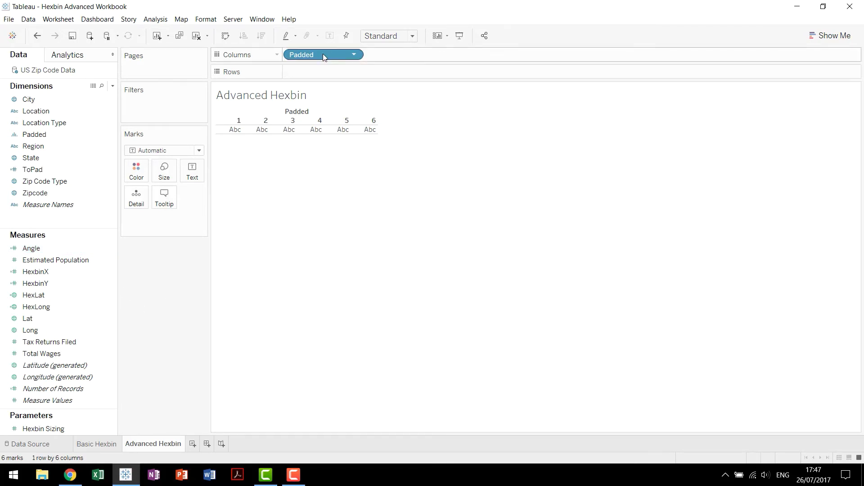
- Clear Padded from columns, name the calculation MapLat, and begin WINDOW_AVG(AVG([HexLat]))
{"action": "left_click_drag", "start_coordinate": [322, 55], "coordinate": [41, 198]}
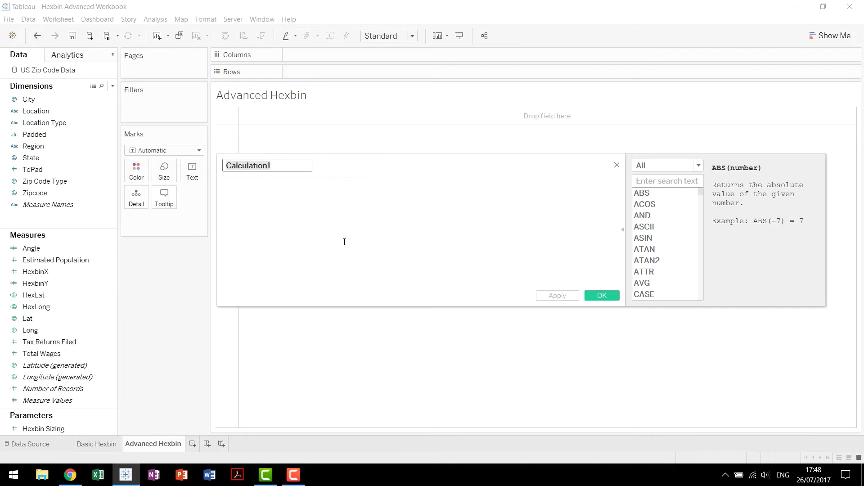
{"action": "type", "text": "Ma"}
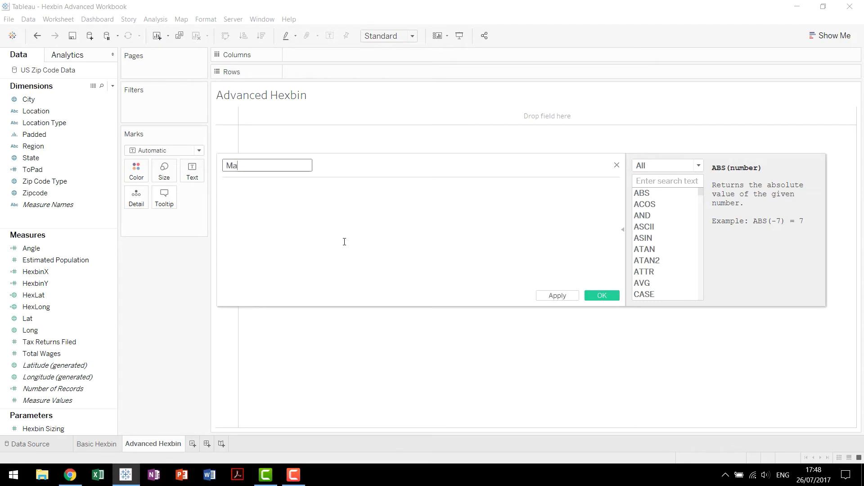
{"action": "type", "text": "pLat"}
{"action": "left_click", "coordinate": [345, 242]}
{"action": "type", "text": "WINDOW"}
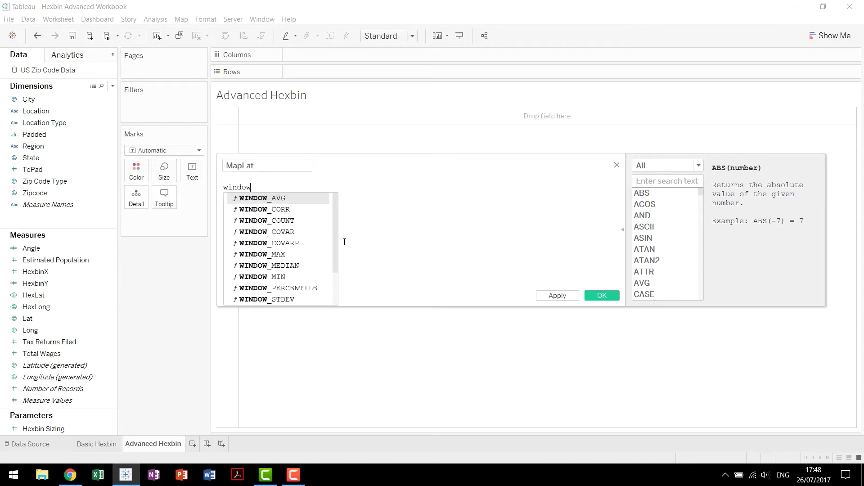
{"action": "key", "text": "Return"}
{"action": "type", "text": "av"}
{"action": "key", "text": "Return"}
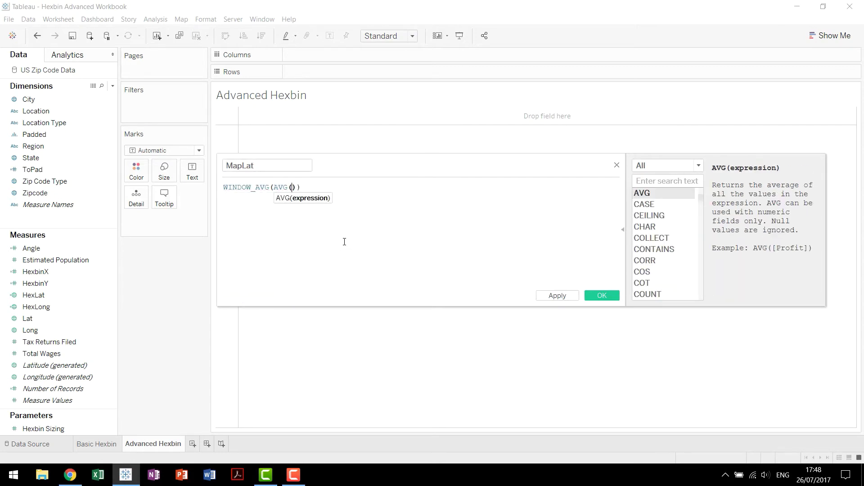
{"action": "type", "text": "hexla"}
{"action": "key", "text": "Return"}
- Finish MapLat with +(1/[Hexbin Sizing])*SIN([Angle]), checking hexagon reference images
{"action": "type", "text": ")"}
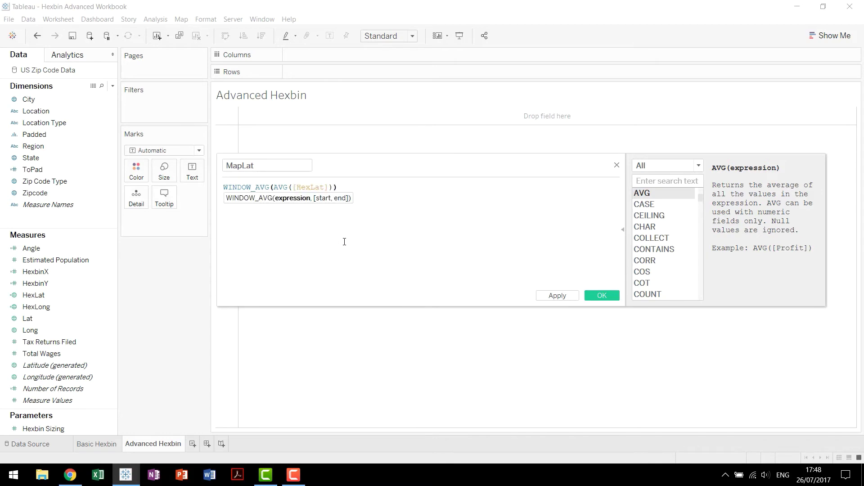
{"action": "type", "text": ")"}
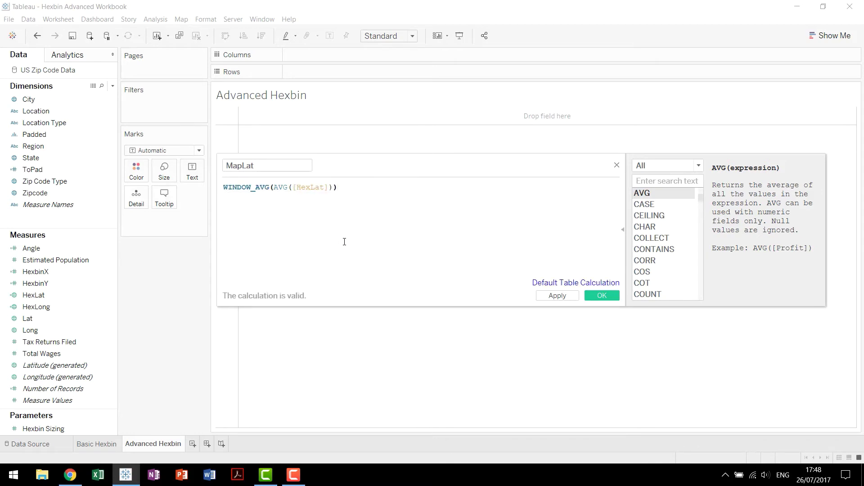
{"action": "type", "text": "+1"}
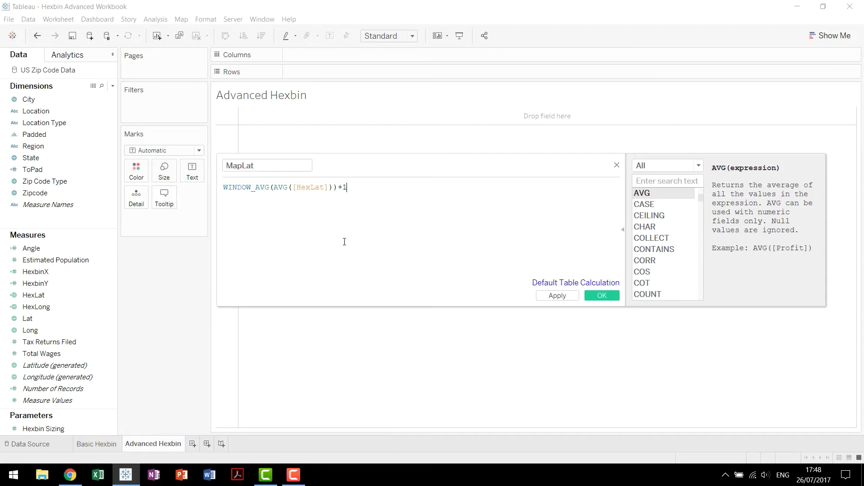
{"action": "type", "text": "/"}
{"action": "type", "text": "[hex"}
{"action": "key", "text": "Return"}
{"action": "type", "text": ")*sin"}
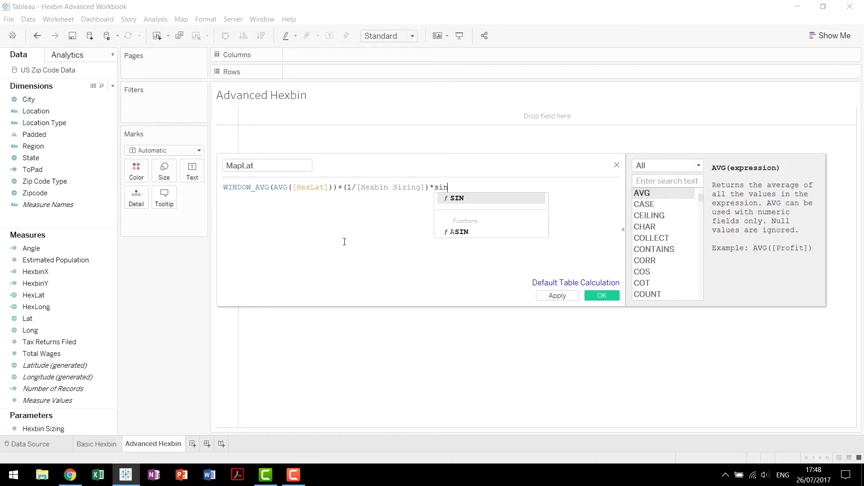
{"action": "key", "text": "Return"}
{"action": "type", "text": "agl"}
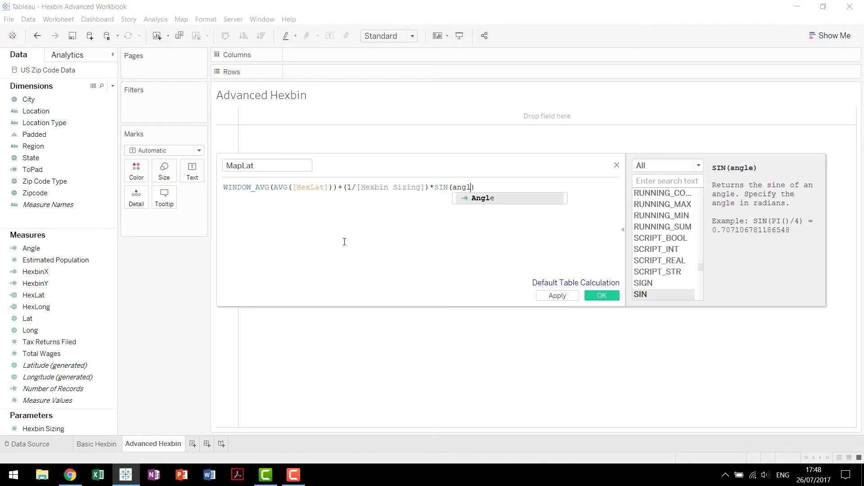
{"action": "key", "text": "Return"}
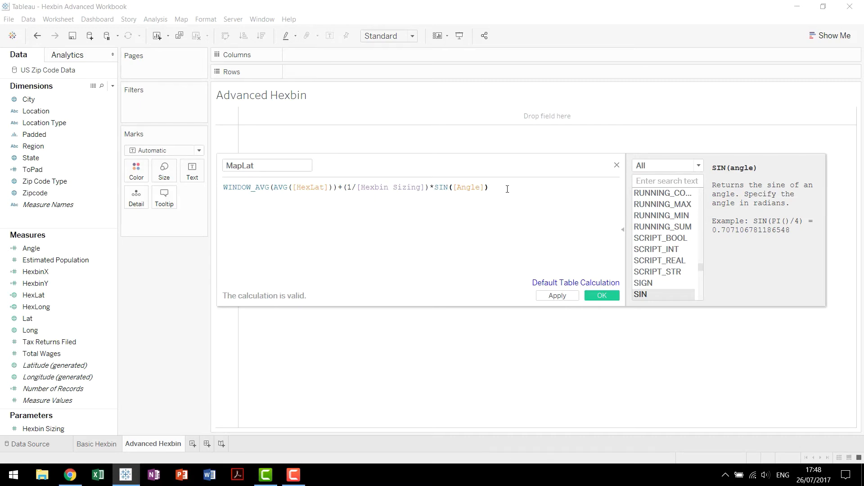
{"action": "key", "text": "alt+Tab"}
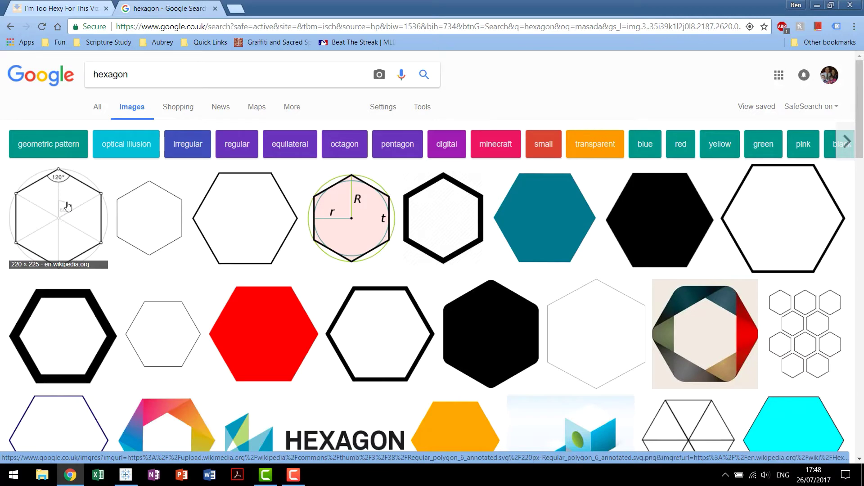
{"action": "key", "text": "alt+Tab"}
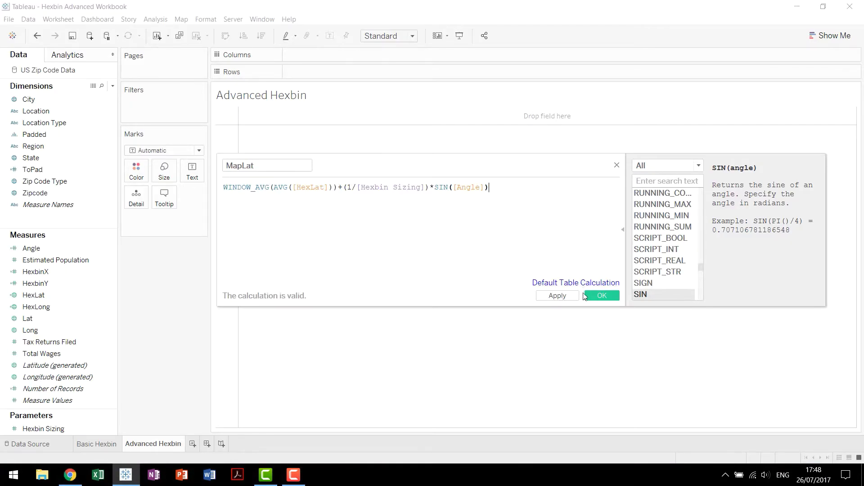
- Set MapLat's default table calculation to compute using Padded and save the field
{"action": "left_click", "coordinate": [567, 282]}
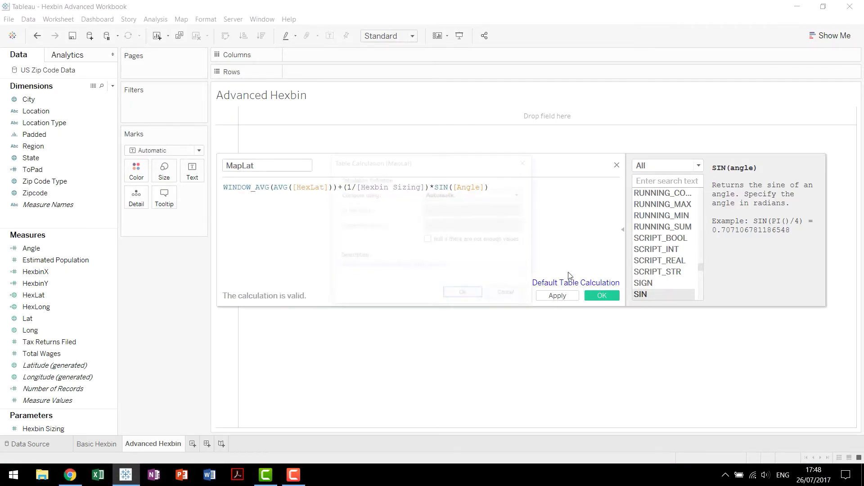
{"action": "left_click", "coordinate": [486, 195]}
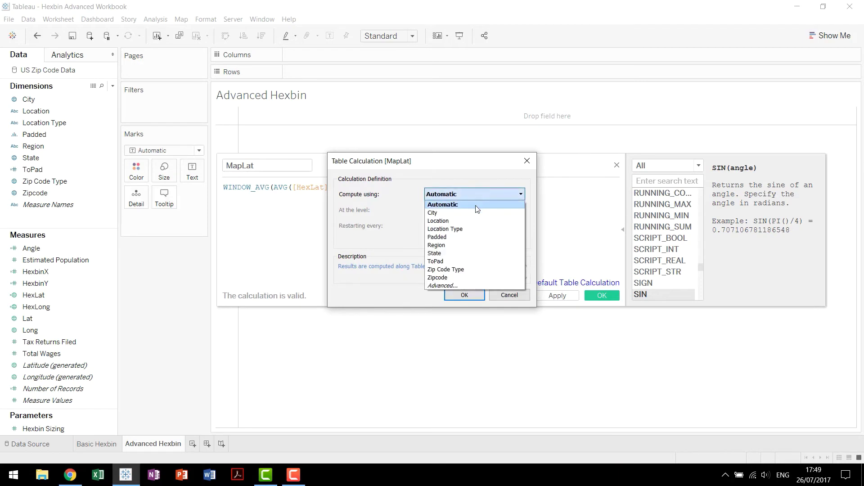
{"action": "left_click", "coordinate": [458, 237]}
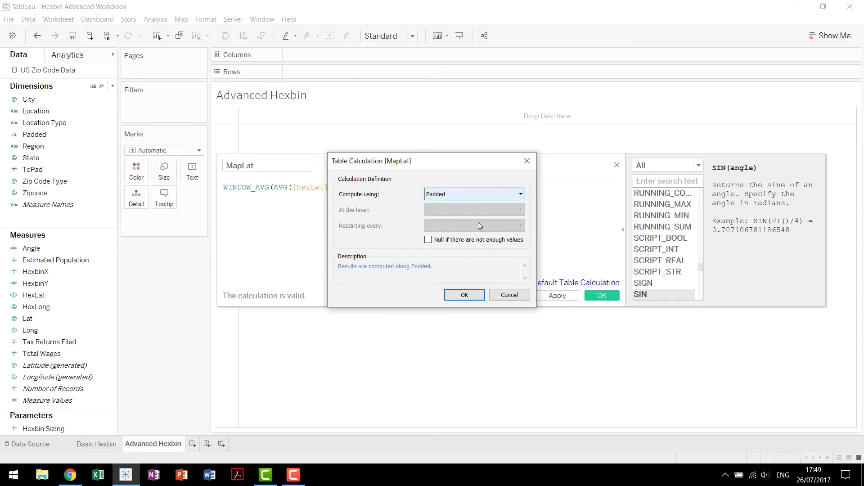
{"action": "left_click", "coordinate": [464, 295]}
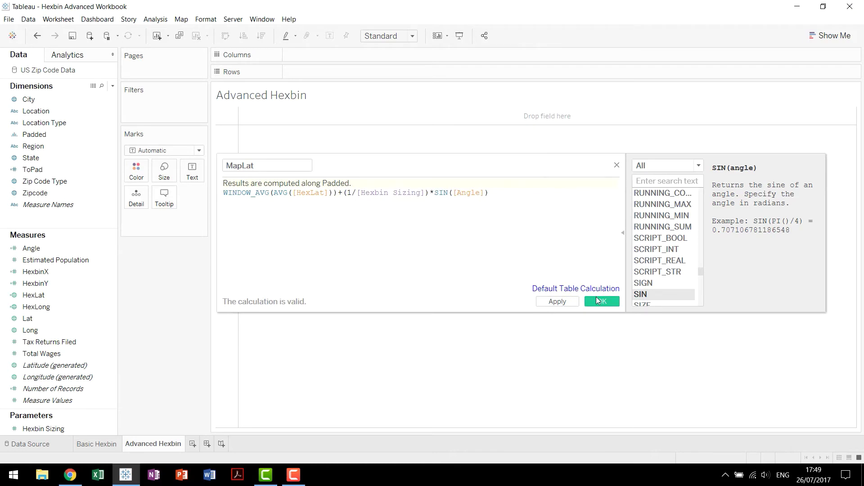
{"action": "left_click", "coordinate": [596, 296]}
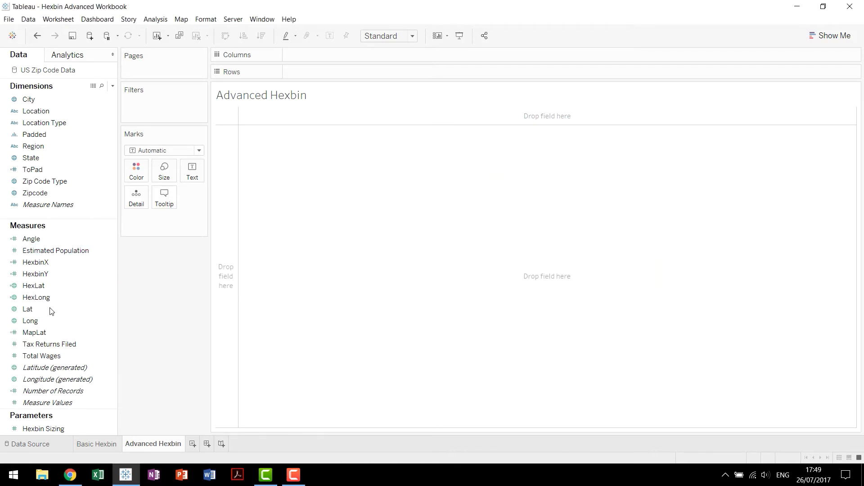
- Duplicate MapLat and rename the copy to MapLong
{"action": "right_click", "coordinate": [51, 333]}
{"action": "left_click", "coordinate": [108, 181]}
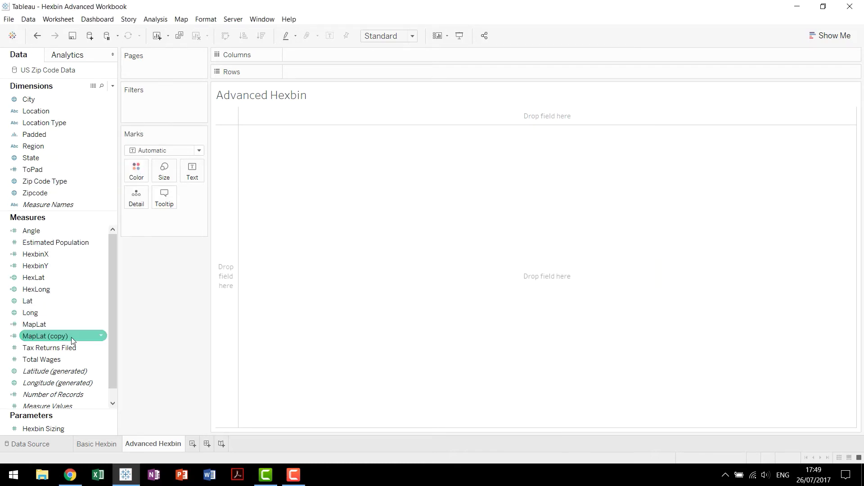
{"action": "right_click", "coordinate": [58, 336]}
{"action": "left_click", "coordinate": [94, 170]}
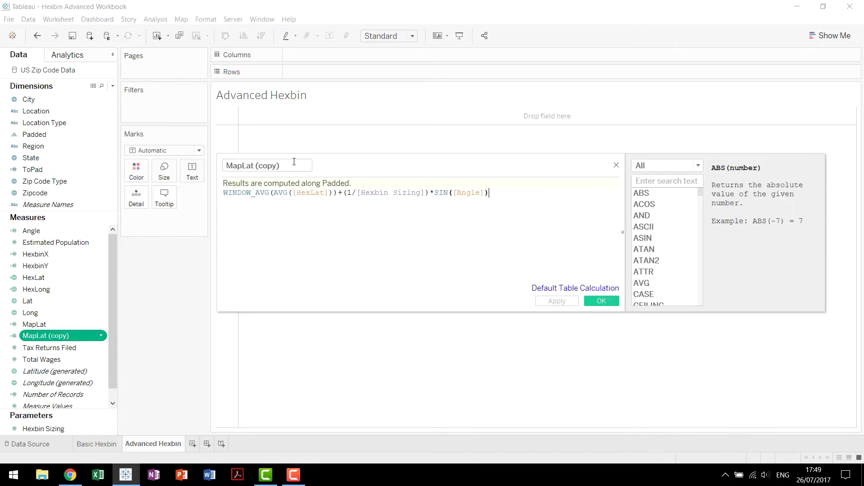
{"action": "left_click_drag", "start_coordinate": [280, 165], "coordinate": [247, 166]}
{"action": "type", "text": "ong"}
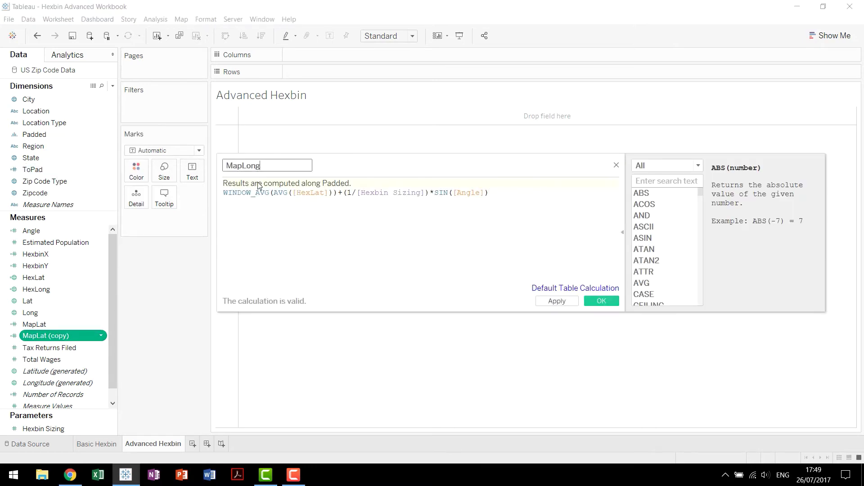
{"action": "key", "text": "Tab"}
- Change the copy's formula to use HexLong and COS([Angle]), then save it
{"action": "left_click", "coordinate": [344, 208]}
{"action": "left_click", "coordinate": [319, 192]}
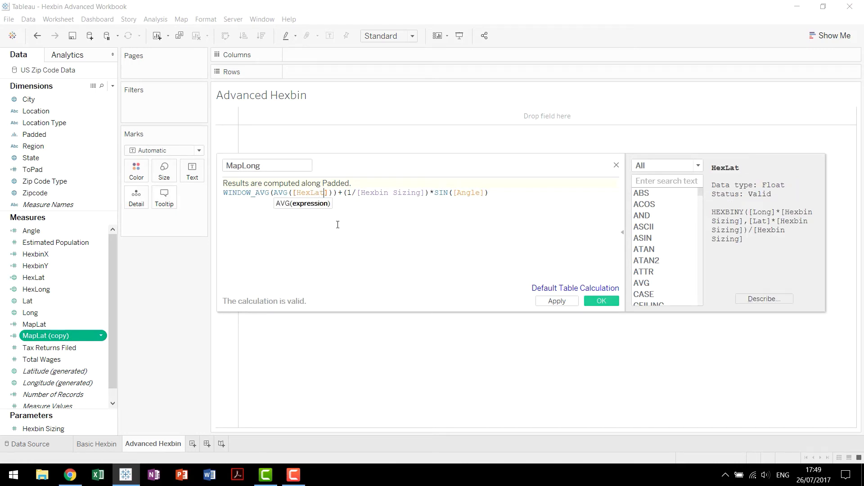
{"action": "type", "text": "ong"}
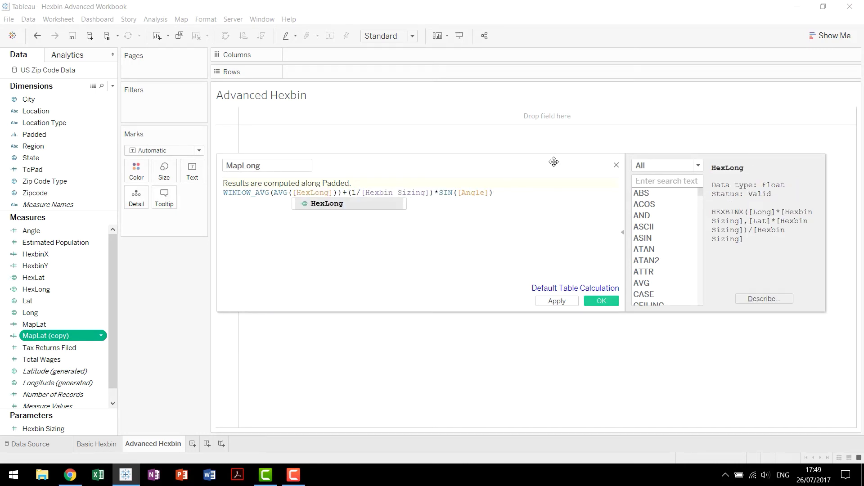
{"action": "left_click", "coordinate": [514, 199]}
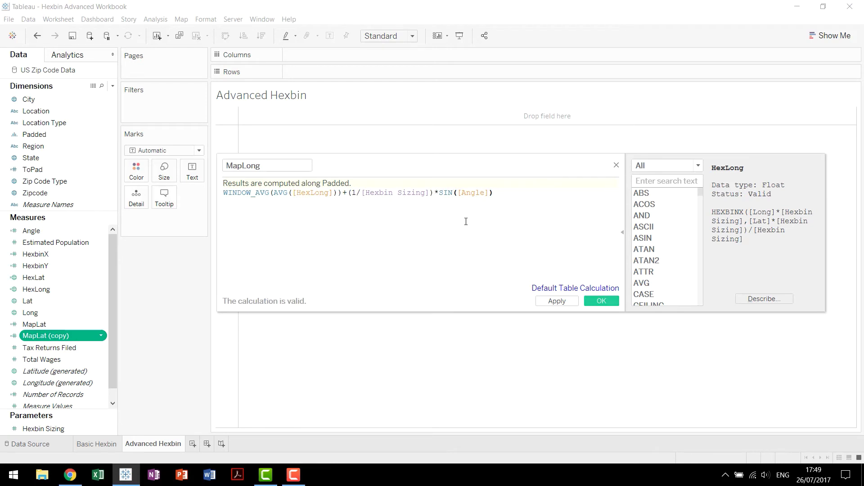
{"action": "key", "text": "BackSpace"}
{"action": "key", "text": "BackSpace"}
{"action": "key", "text": "BackSpace"}
{"action": "type", "text": "COS"}
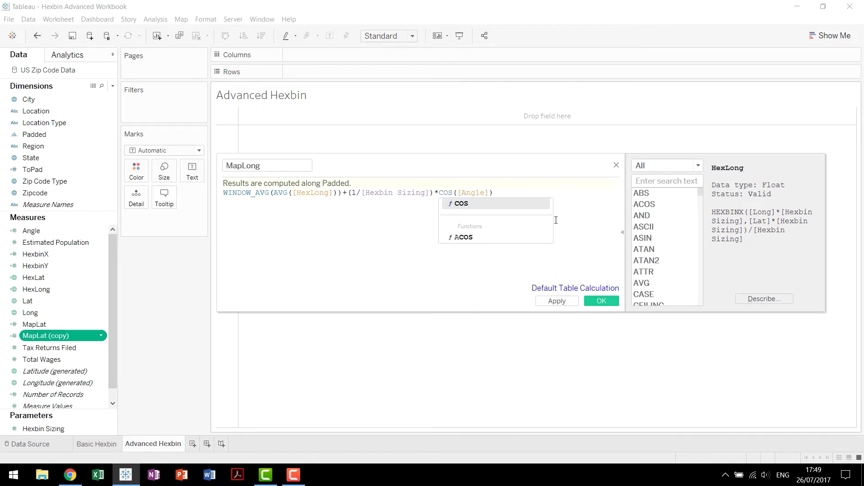
{"action": "left_click", "coordinate": [584, 209]}
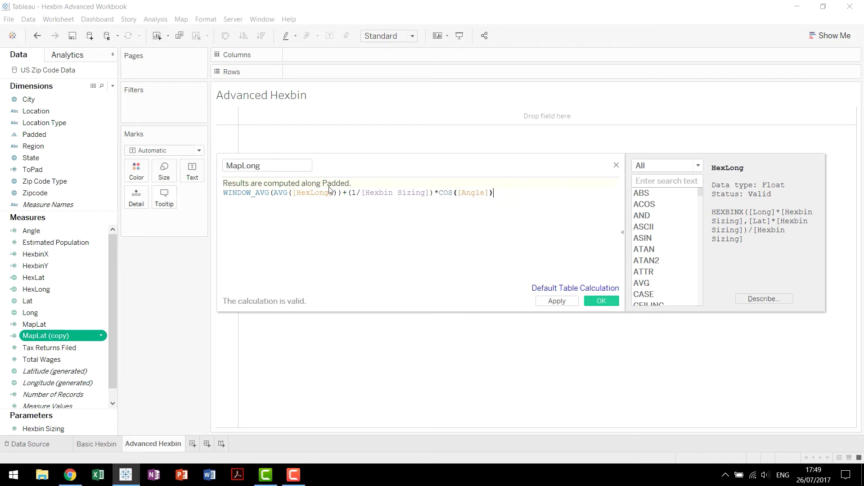
{"action": "left_click", "coordinate": [601, 301]}
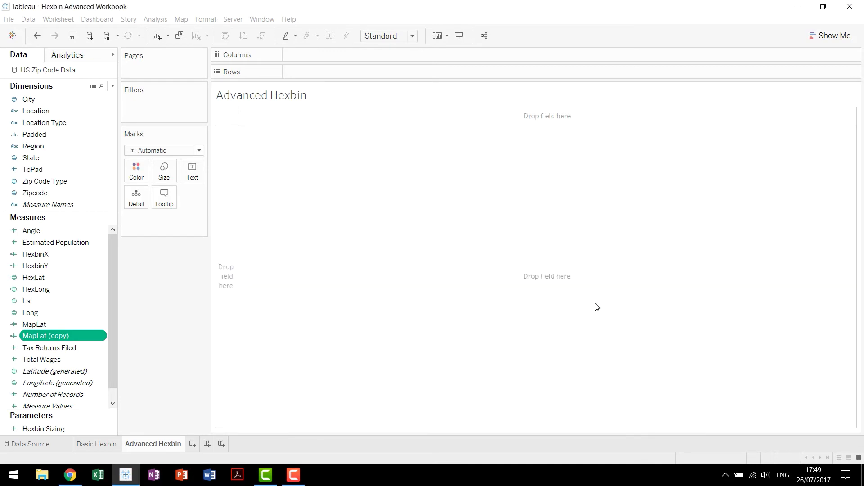
- Set MapLat's geographic role to Latitude and MapLong's to Longitude
{"action": "right_click", "coordinate": [64, 333]}
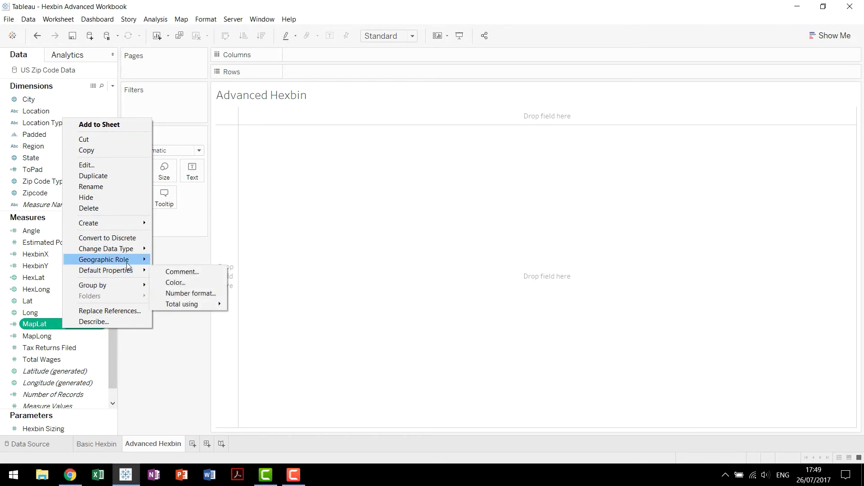
{"action": "mouse_move", "coordinate": [136, 260]}
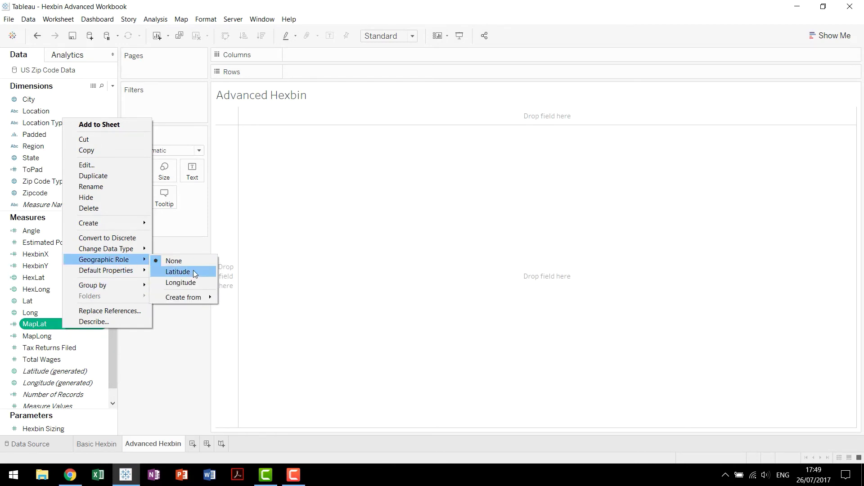
{"action": "left_click", "coordinate": [193, 271]}
{"action": "right_click", "coordinate": [58, 335]}
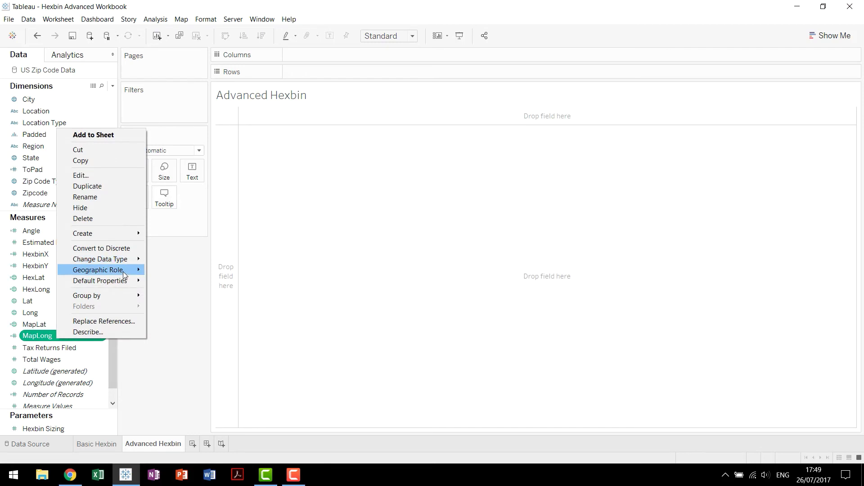
{"action": "mouse_move", "coordinate": [123, 270]}
{"action": "left_click", "coordinate": [167, 293]}
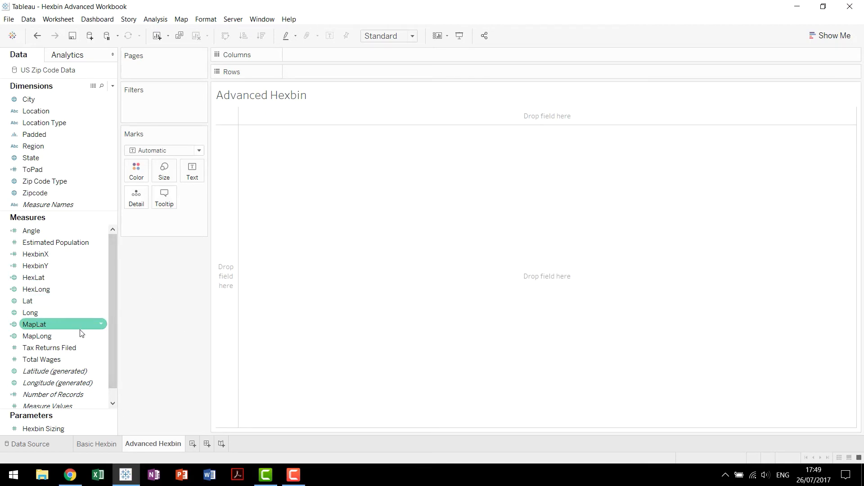
- Place MapLat on Rows and MapLong on Columns, then add Padded to the Marks card
{"action": "left_click_drag", "start_coordinate": [74, 324], "coordinate": [359, 74]}
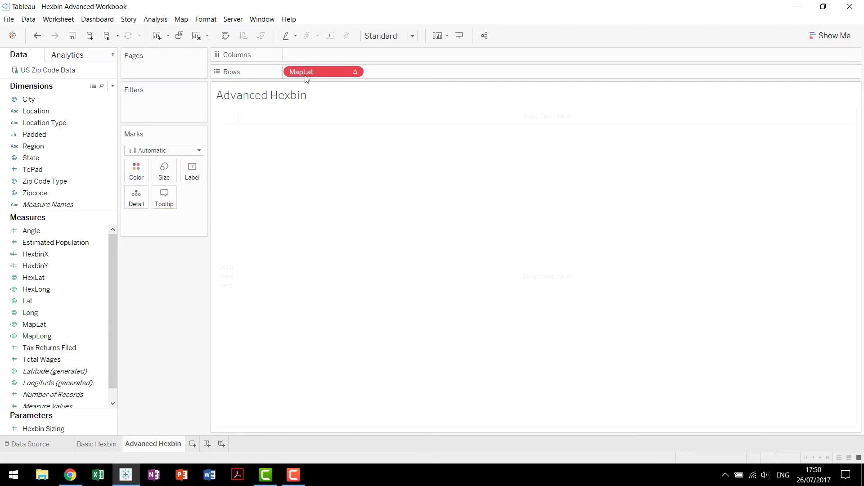
{"action": "left_click_drag", "start_coordinate": [77, 339], "coordinate": [356, 53]}
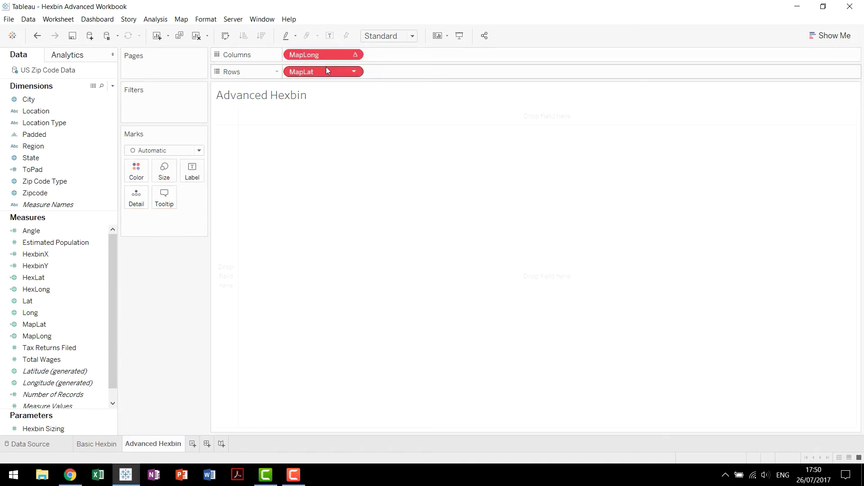
{"action": "left_click", "coordinate": [353, 72]}
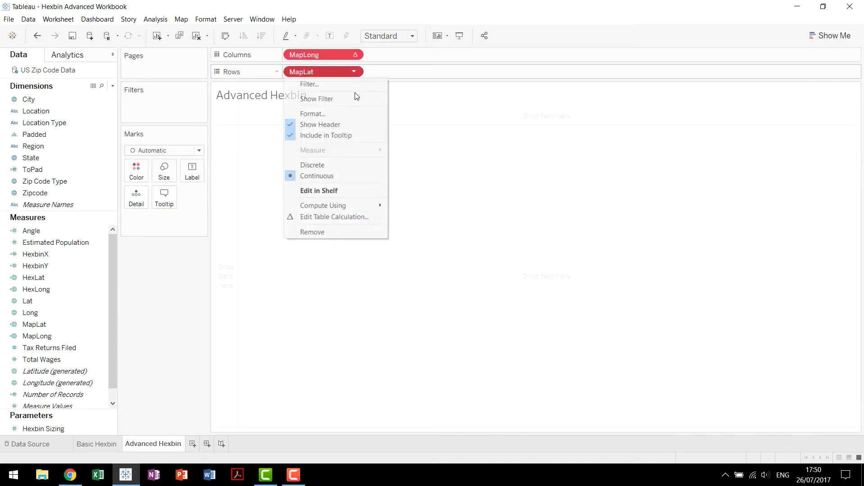
{"action": "mouse_move", "coordinate": [368, 204]}
{"action": "left_click", "coordinate": [382, 285]}
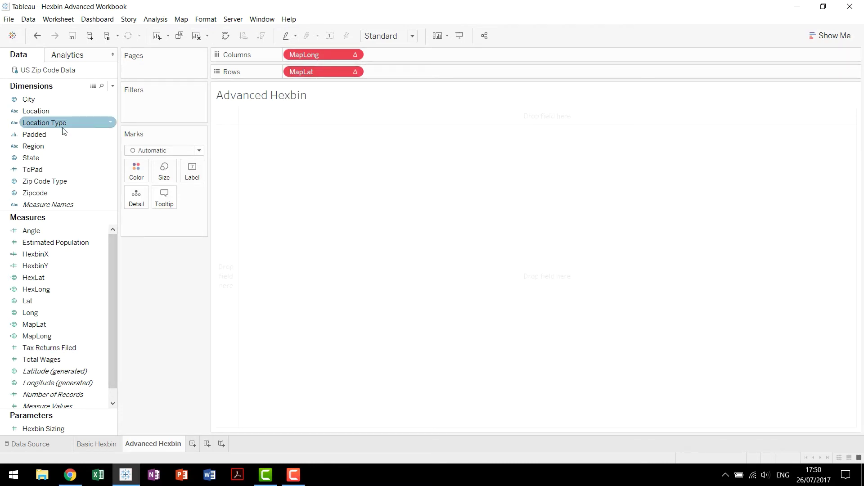
{"action": "left_click_drag", "start_coordinate": [57, 134], "coordinate": [160, 217]}
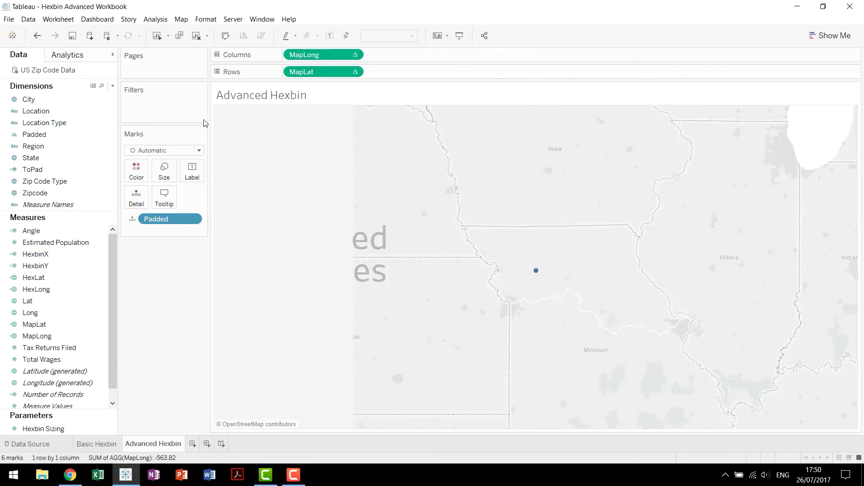
- Switch the mark type to Polygon and put Padded on Path
{"action": "left_click", "coordinate": [198, 150]}
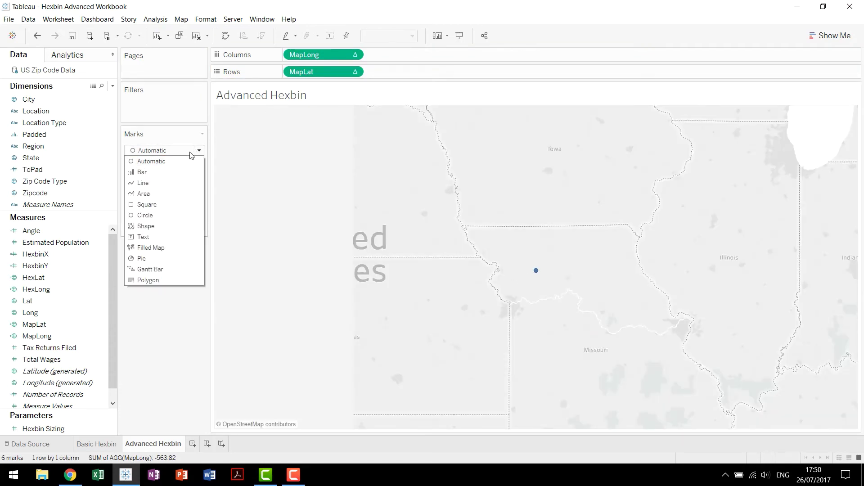
{"action": "left_click", "coordinate": [172, 278]}
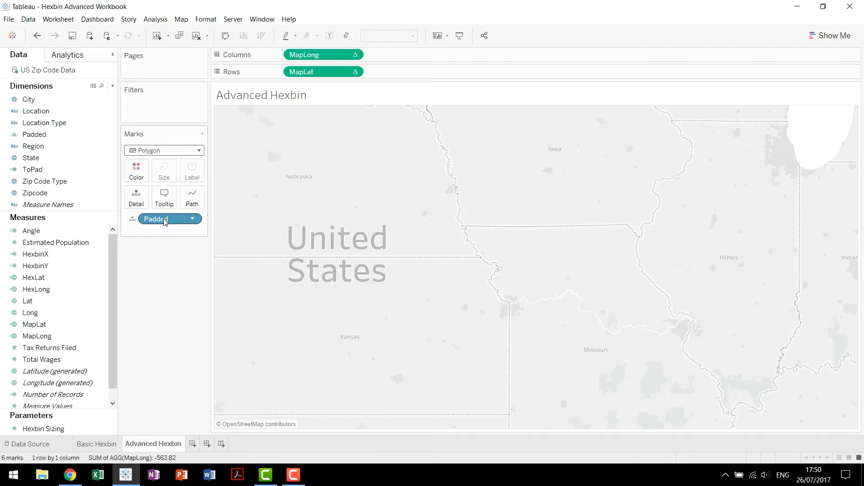
{"action": "left_click_drag", "start_coordinate": [165, 220], "coordinate": [191, 199]}
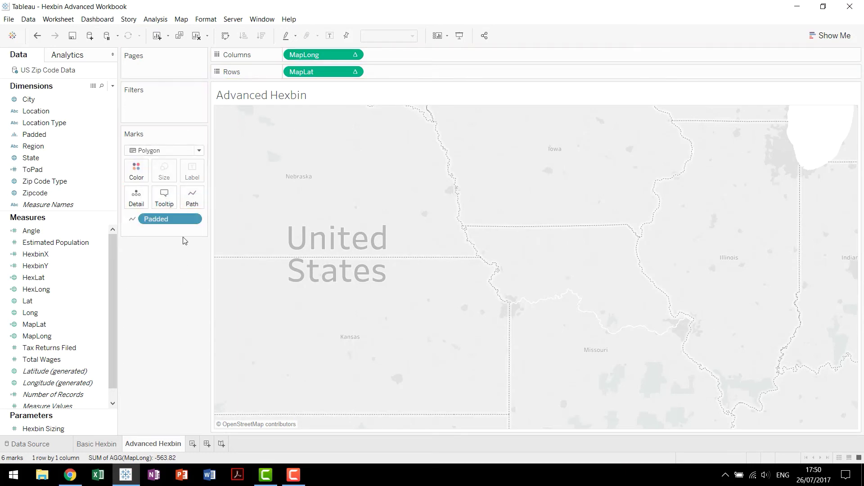
- Add HexLat and HexLong to Detail as dimensions and move Padded above them
{"action": "left_click", "coordinate": [66, 278]}
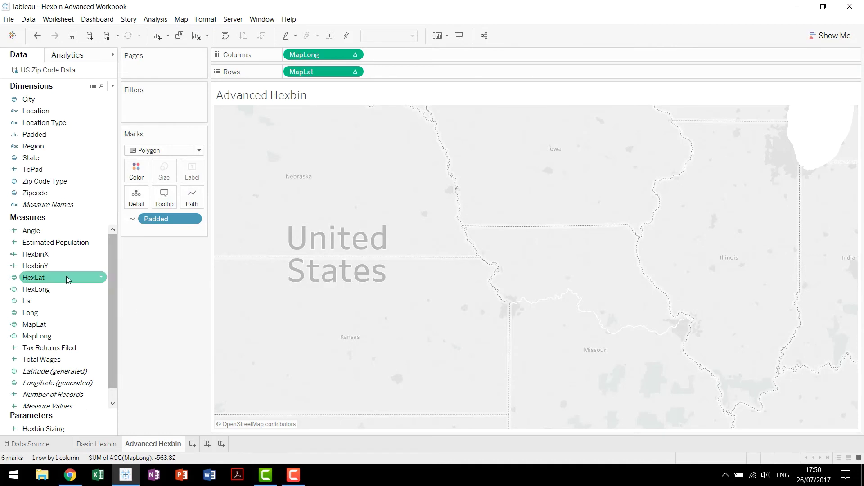
{"action": "left_click", "coordinate": [64, 289], "text": "ctrl"}
{"action": "left_click_drag", "start_coordinate": [63, 277], "coordinate": [135, 252]}
{"action": "left_click_drag", "start_coordinate": [159, 221], "coordinate": [135, 203]}
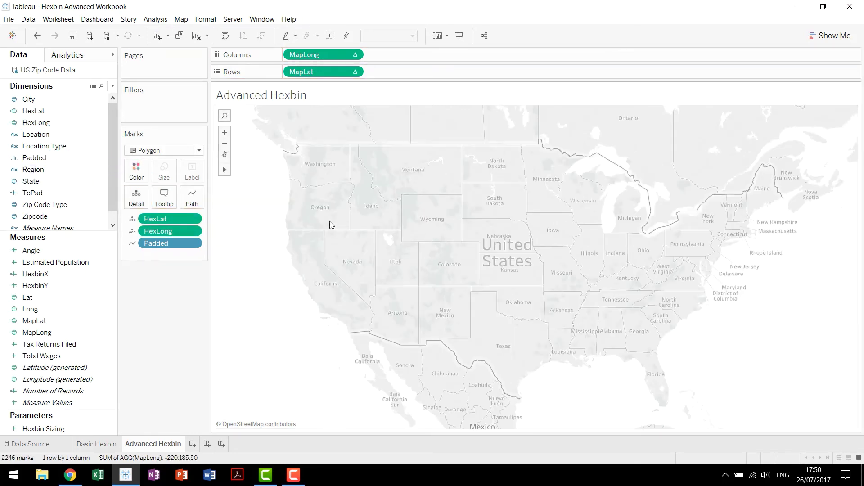
{"action": "left_click_drag", "start_coordinate": [163, 243], "coordinate": [177, 219]}
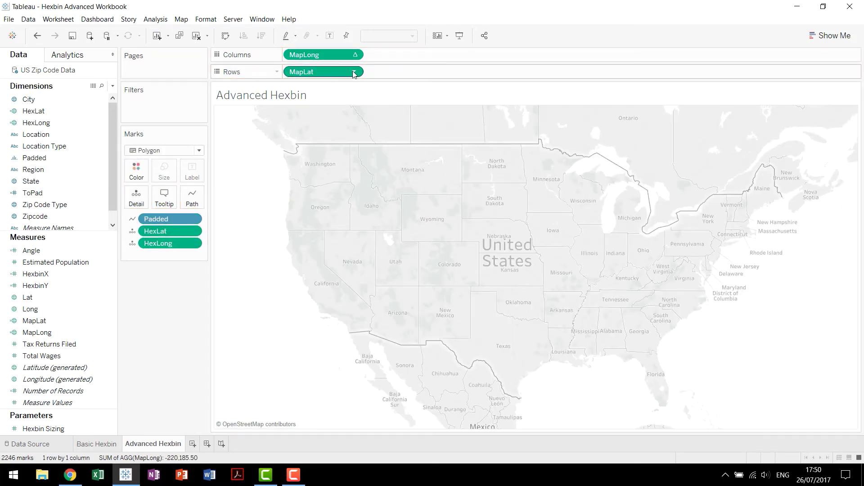
- Set MapLat to compute along HexLong and MapLong to compute along Padded
{"action": "left_click", "coordinate": [354, 72]}
{"action": "mouse_move", "coordinate": [372, 195]}
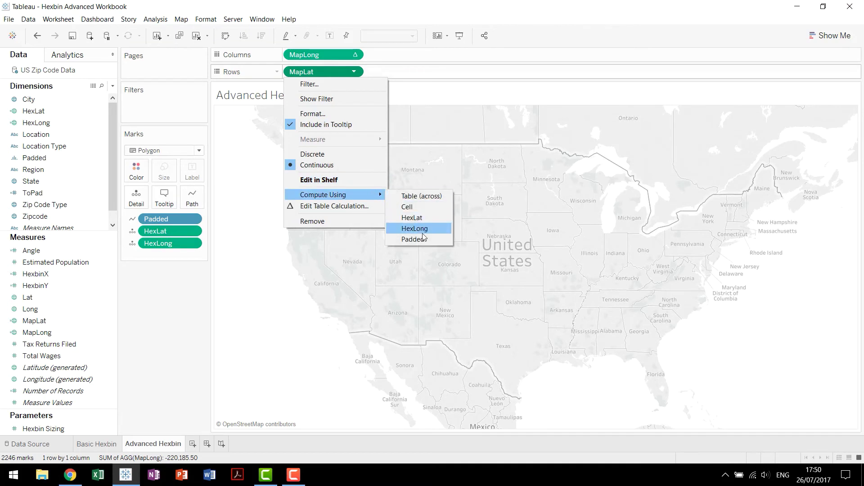
{"action": "left_click", "coordinate": [423, 232]}
{"action": "left_click", "coordinate": [355, 55]}
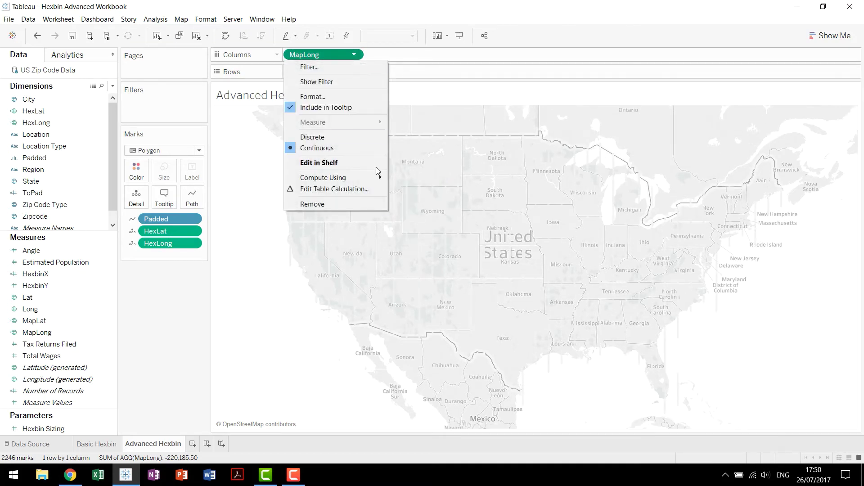
{"action": "left_click", "coordinate": [428, 213]}
{"action": "left_click", "coordinate": [353, 55]}
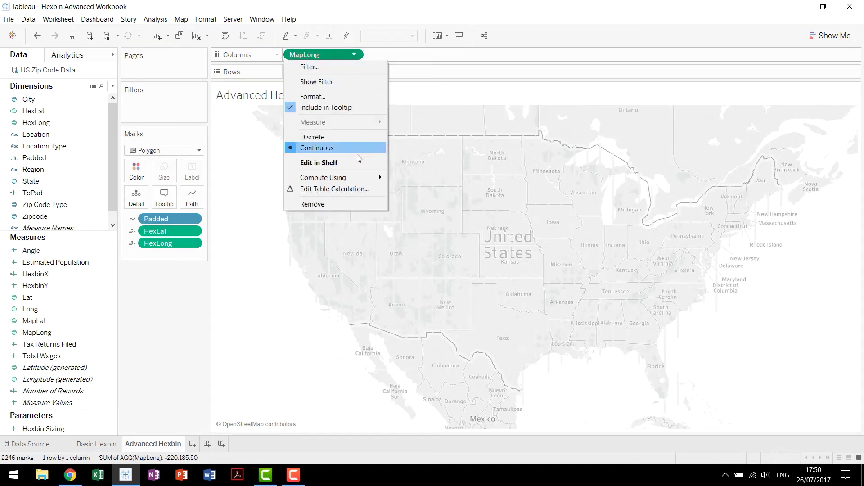
{"action": "mouse_move", "coordinate": [361, 178]}
{"action": "left_click", "coordinate": [413, 222]}
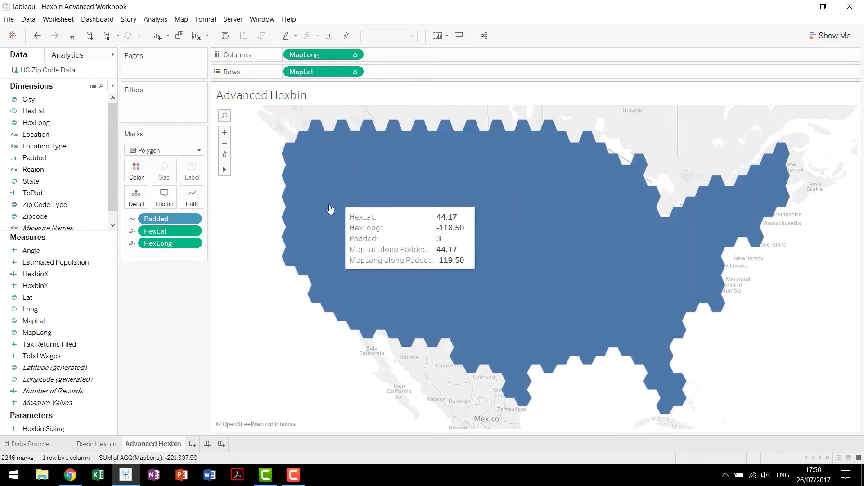
- Give the hexagon marks a black border
{"action": "left_click", "coordinate": [132, 174]}
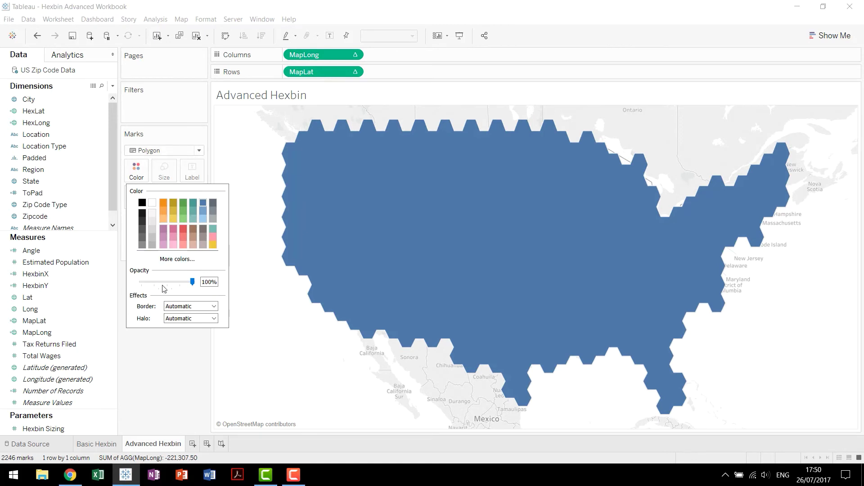
{"action": "left_click", "coordinate": [198, 306]}
{"action": "left_click", "coordinate": [171, 344]}
{"action": "left_click", "coordinate": [143, 351]}
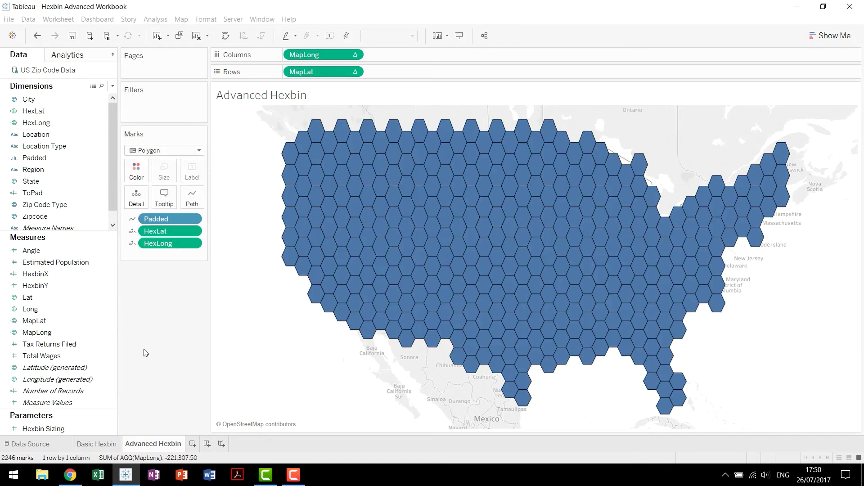
- Change MapLat to compute along Padded as well
{"action": "left_click", "coordinate": [355, 73]}
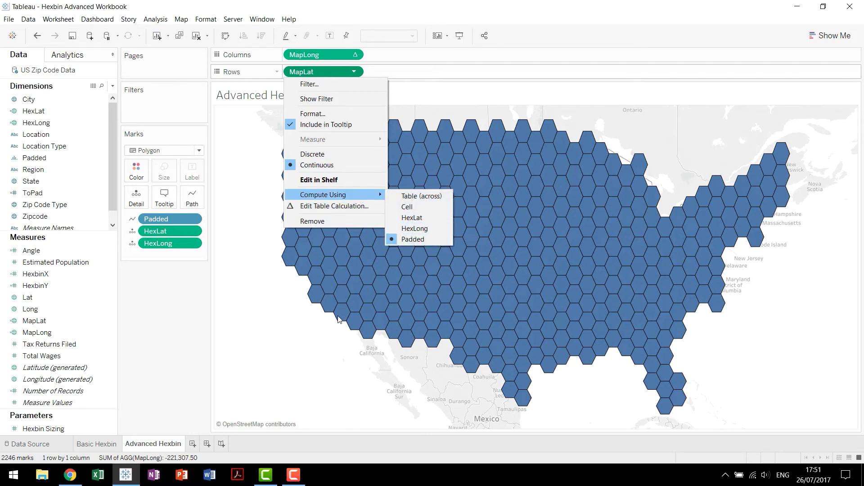
{"action": "left_click", "coordinate": [408, 240]}
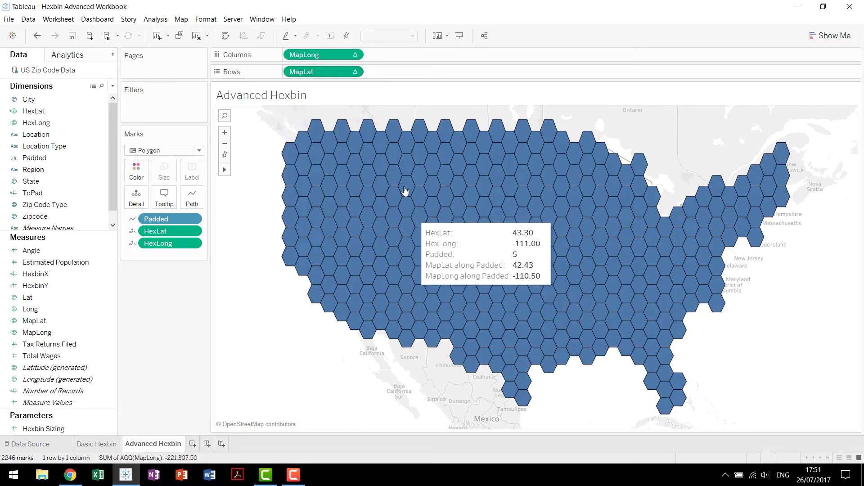
{"action": "mouse_move", "coordinate": [534, 279]}
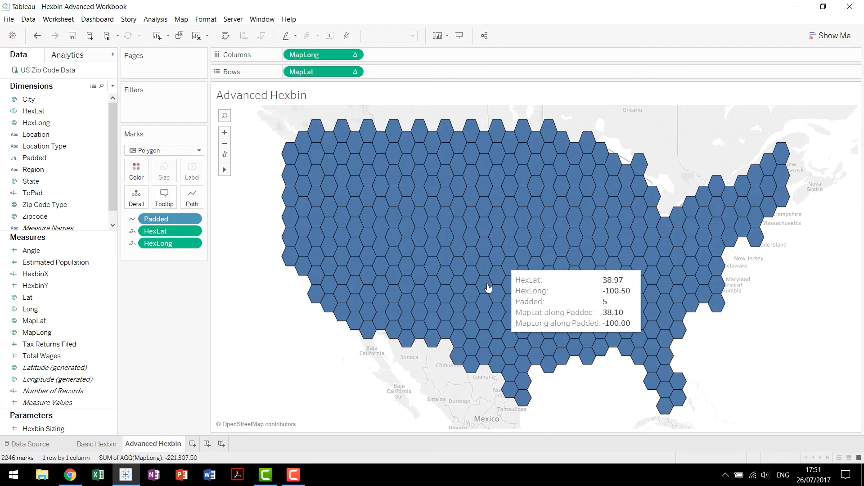
{"action": "mouse_move", "coordinate": [400, 338]}
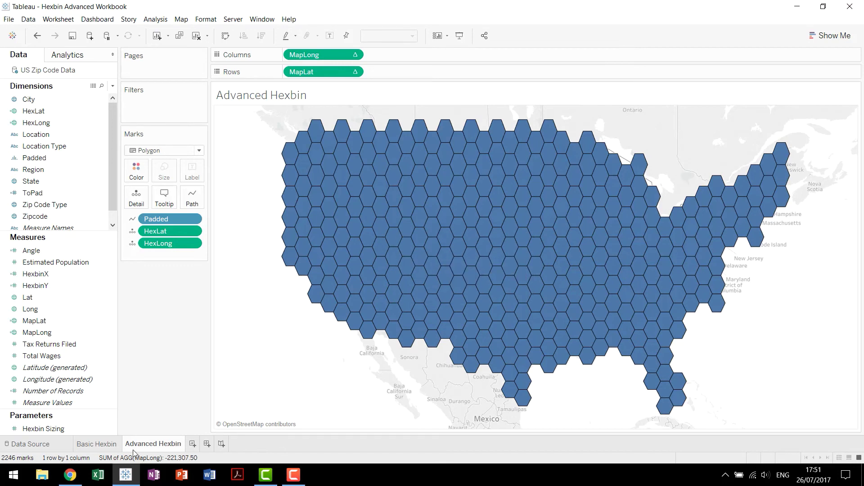
- On Basic Hexbin, lower the mark size so hexagons separate, then glance at Advanced Hexbin and return
{"action": "left_click", "coordinate": [107, 443]}
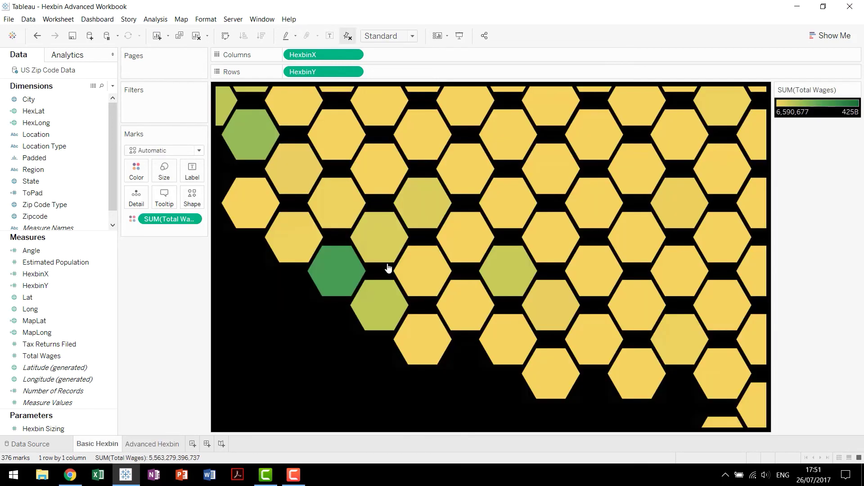
{"action": "mouse_move", "coordinate": [397, 270]}
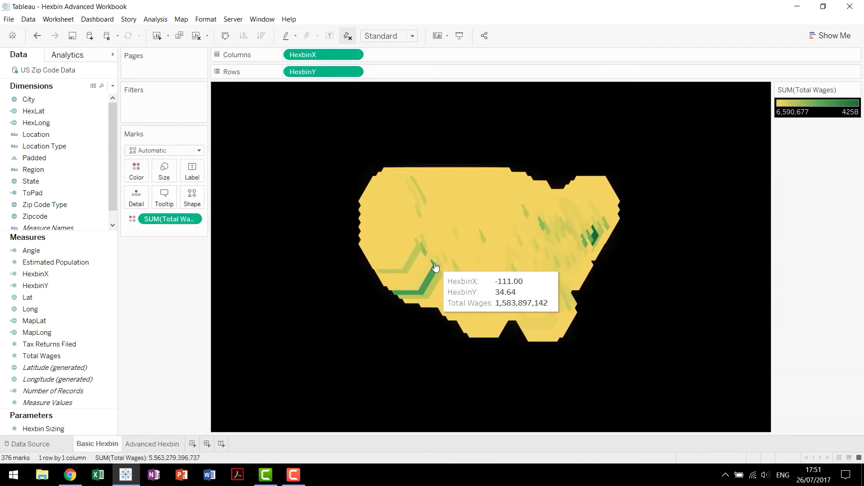
{"action": "left_click", "coordinate": [165, 177]}
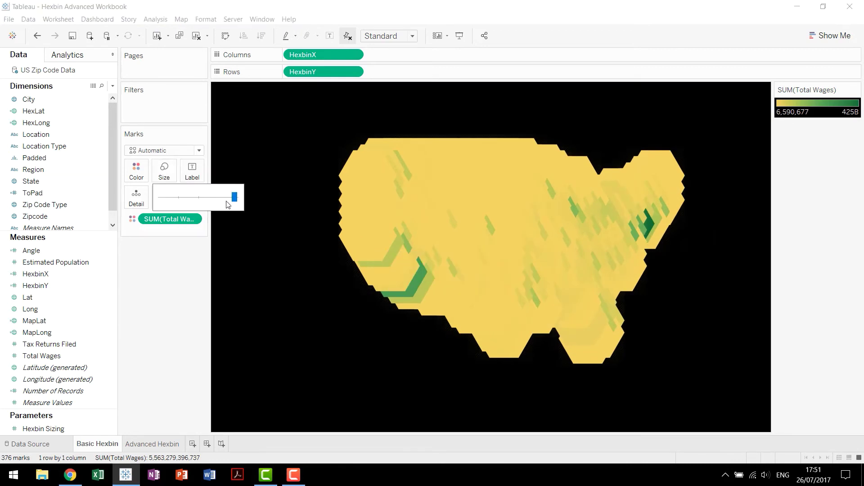
{"action": "left_click_drag", "start_coordinate": [234, 198], "coordinate": [199, 200]}
{"action": "mouse_move", "coordinate": [615, 274]}
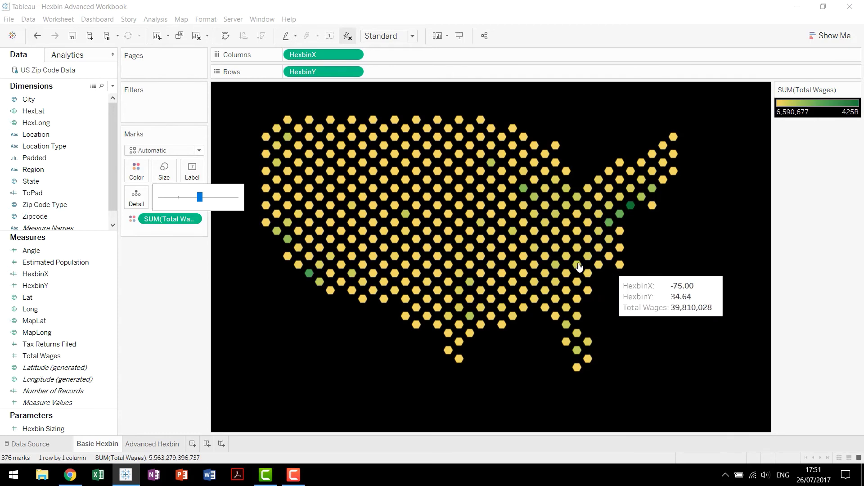
{"action": "left_click", "coordinate": [285, 299]}
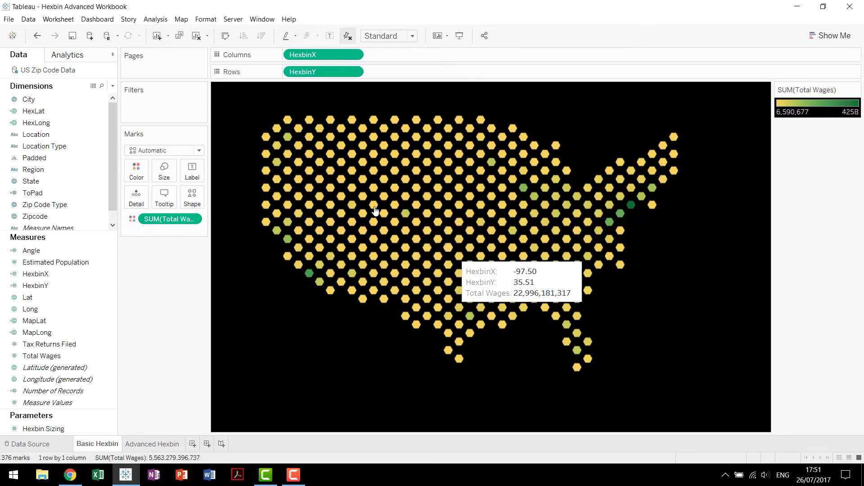
{"action": "left_click", "coordinate": [153, 444]}
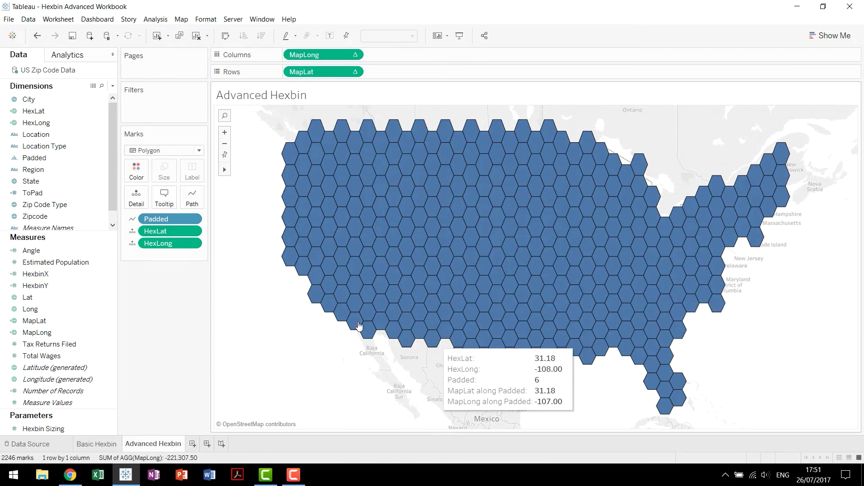
{"action": "left_click", "coordinate": [97, 441]}
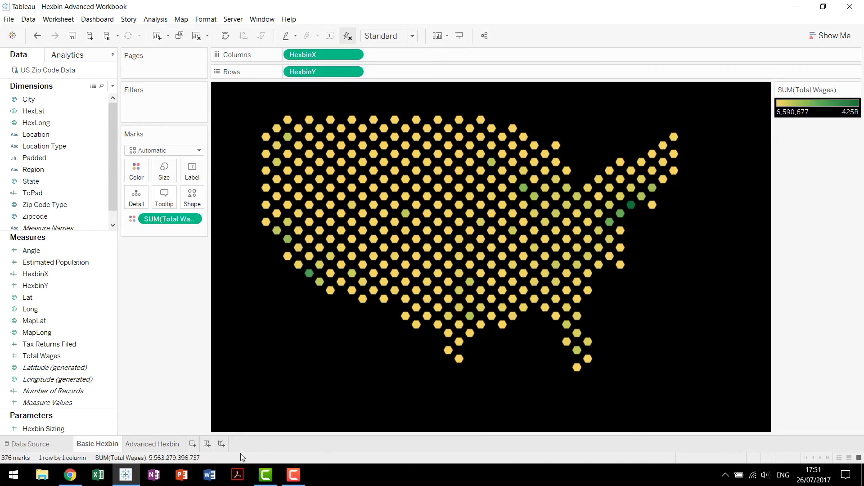
- On Advanced Hexbin, try Total Wages as detail on the Marks card, then remove it
{"action": "left_click", "coordinate": [161, 446]}
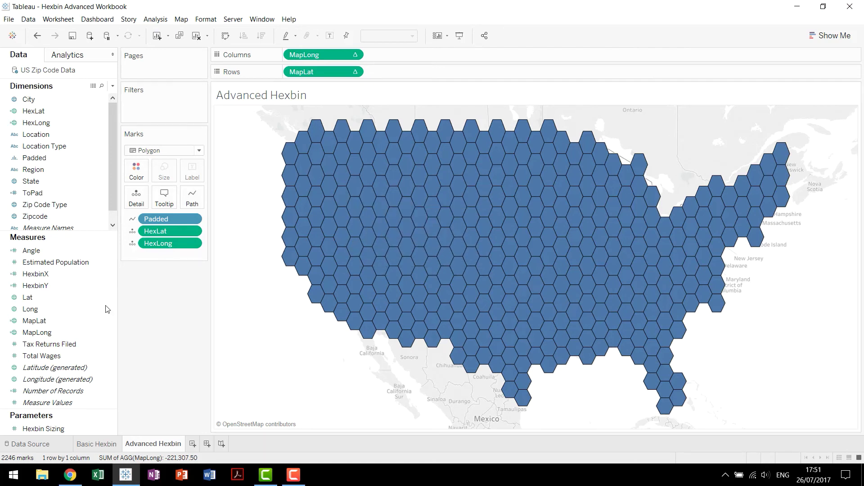
{"action": "left_click_drag", "start_coordinate": [42, 355], "coordinate": [145, 205]}
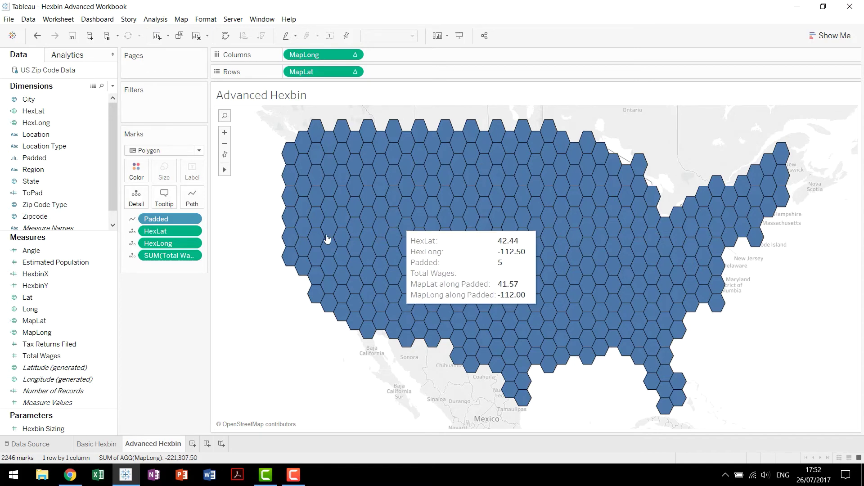
{"action": "left_click_drag", "start_coordinate": [169, 256], "coordinate": [147, 343]}
- Create the Wages calculated field with formula WINDOW_SUM(SUM([Total Wages]))
{"action": "key", "text": "alt+a"}
{"action": "key", "text": "c"}
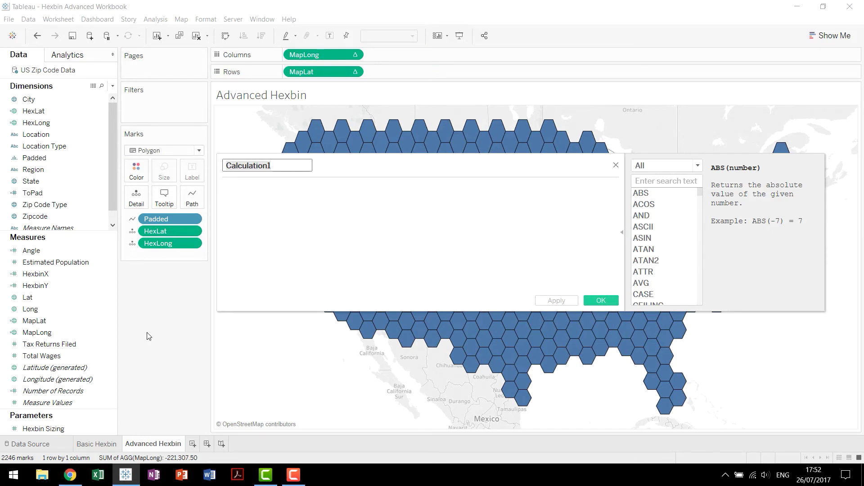
{"action": "type", "text": "Wages"}
{"action": "key", "text": "Tab"}
{"action": "type", "text": "wind"}
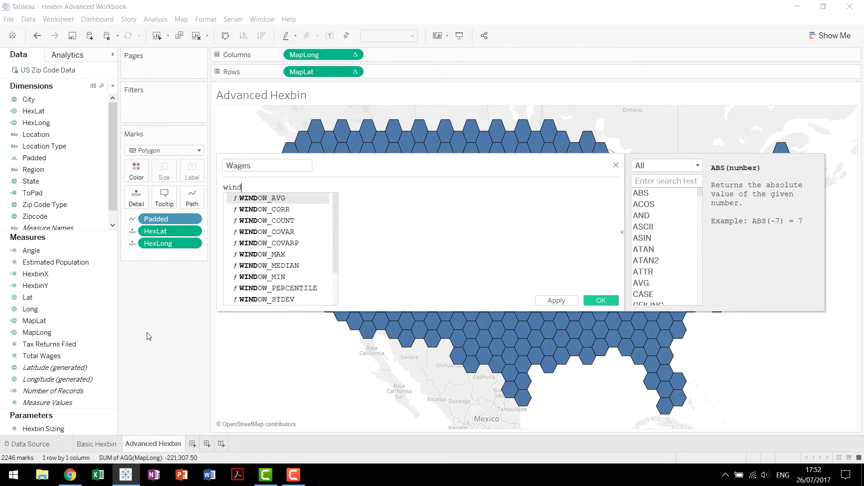
{"action": "type", "text": "ow_su"}
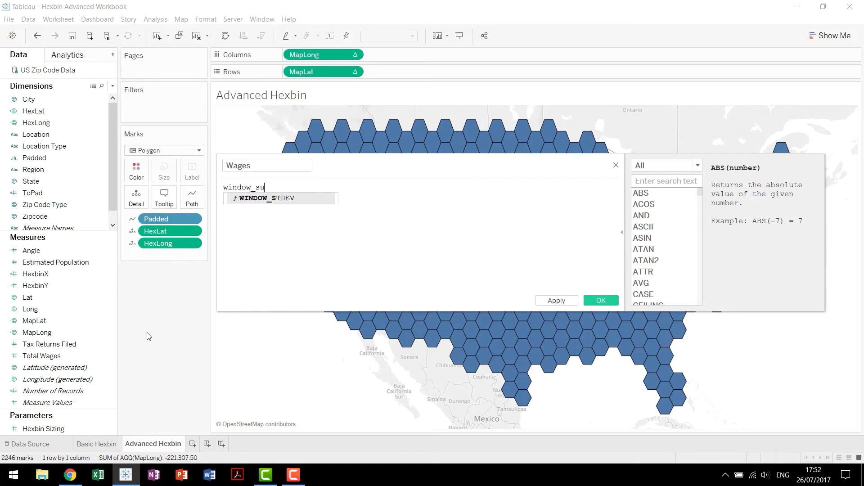
{"action": "key", "text": "Return"}
{"action": "type", "text": "sum"}
{"action": "key", "text": "Return"}
{"action": "type", "text": "wag"}
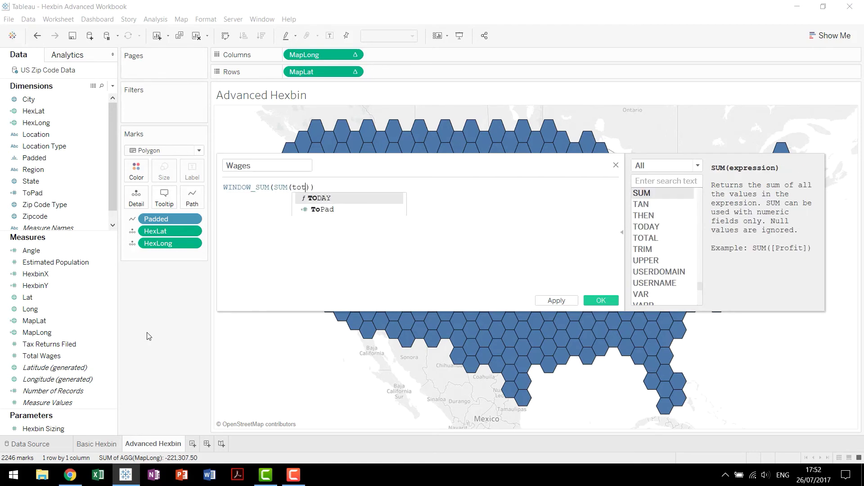
{"action": "key", "text": "Down"}
{"action": "key", "text": "Return"}
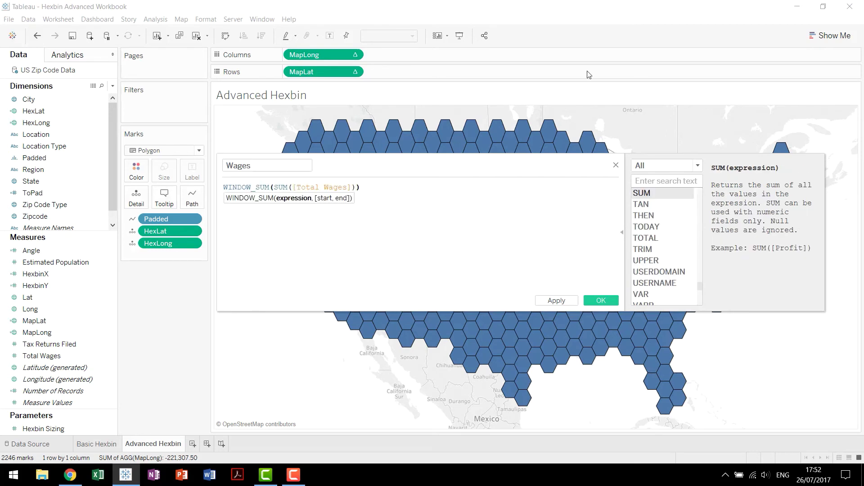
- Set its default table calculation to compute using Padded and save the field
{"action": "left_click", "coordinate": [581, 288]}
{"action": "left_click", "coordinate": [474, 195]}
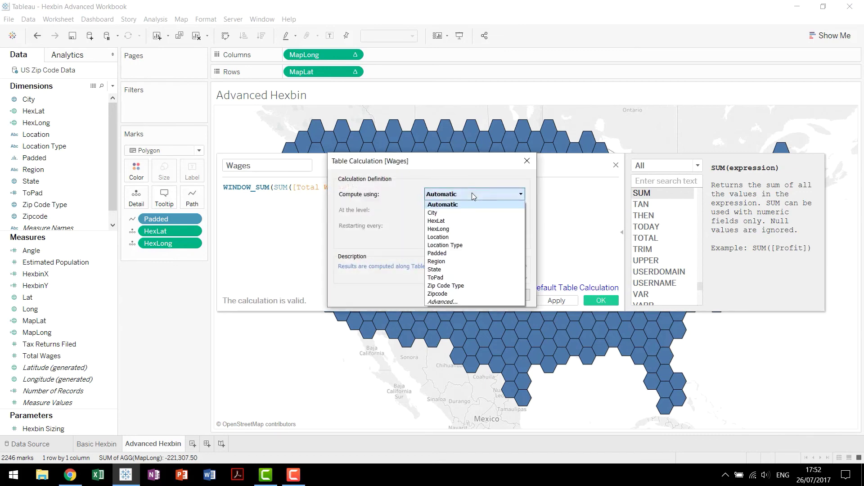
{"action": "left_click", "coordinate": [462, 253]}
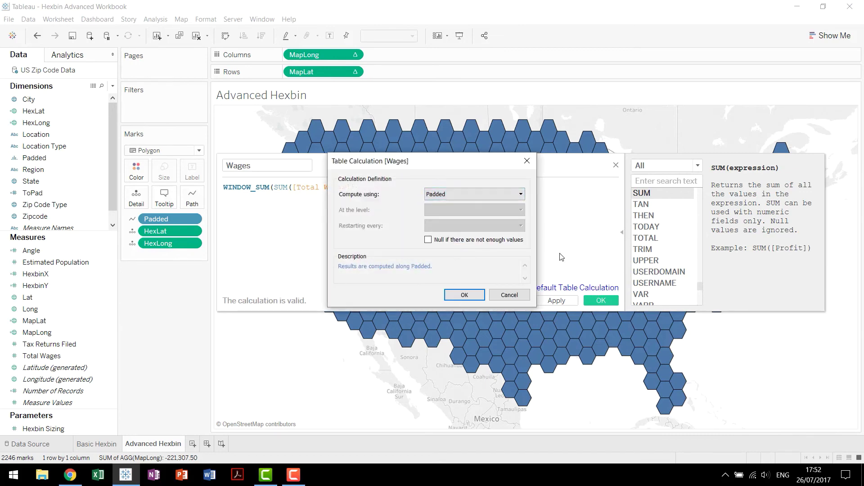
{"action": "left_click", "coordinate": [464, 295]}
{"action": "left_click", "coordinate": [600, 300]}
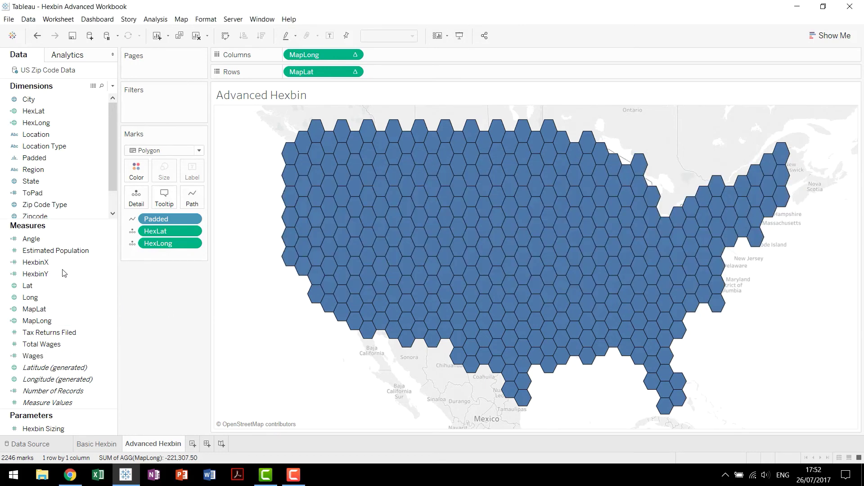
- Colour the Advanced Hexbin hexagons by Wages using the Green-Gold palette
{"action": "left_click_drag", "start_coordinate": [67, 355], "coordinate": [136, 171]}
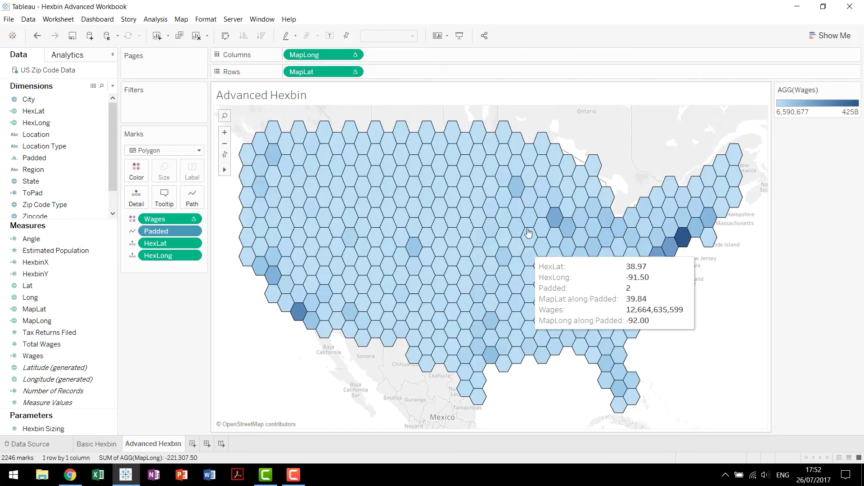
{"action": "double_click", "coordinate": [833, 107]}
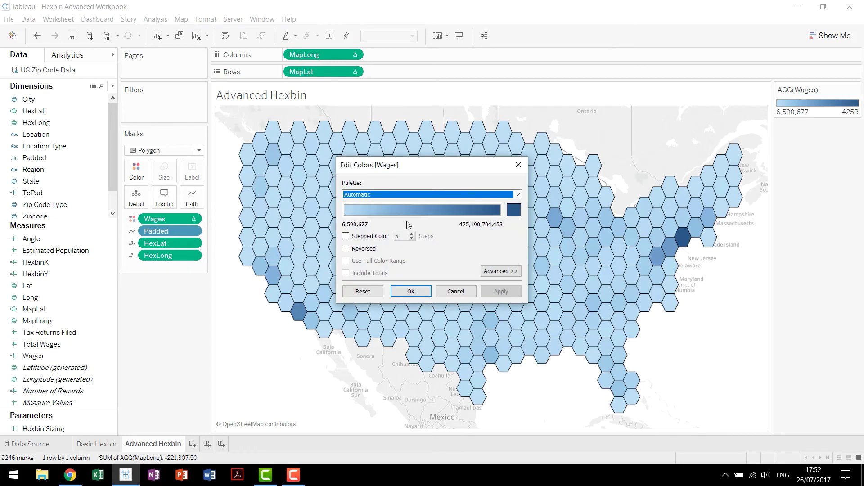
{"action": "left_click", "coordinate": [420, 195]}
{"action": "left_click", "coordinate": [411, 293]}
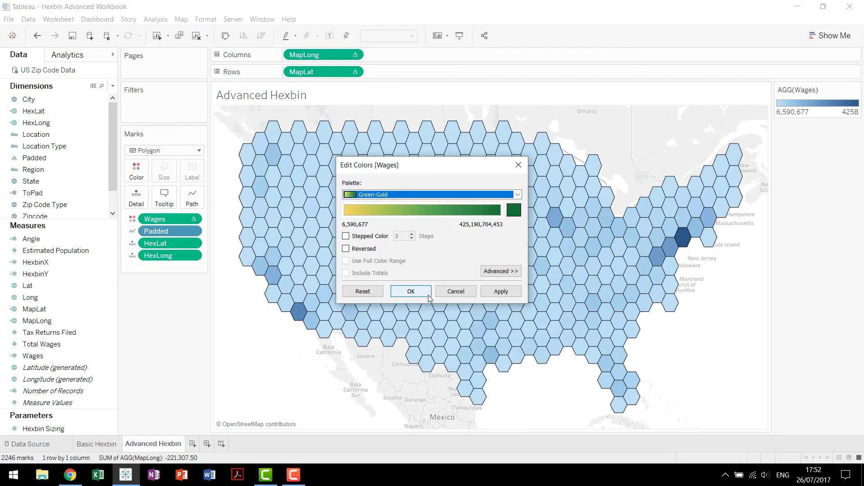
{"action": "left_click", "coordinate": [500, 291]}
{"action": "left_click", "coordinate": [411, 291]}
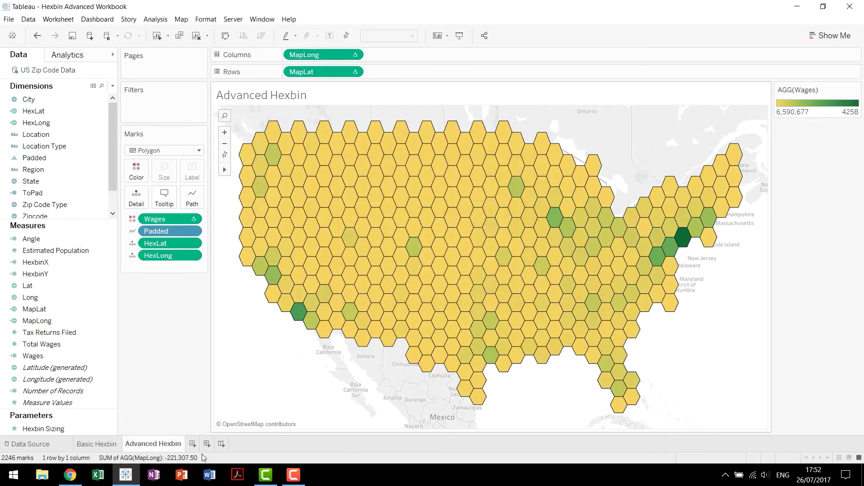
- Enlarge the Basic Hexbin hexagons slightly, then return to Advanced Hexbin
{"action": "left_click", "coordinate": [97, 444]}
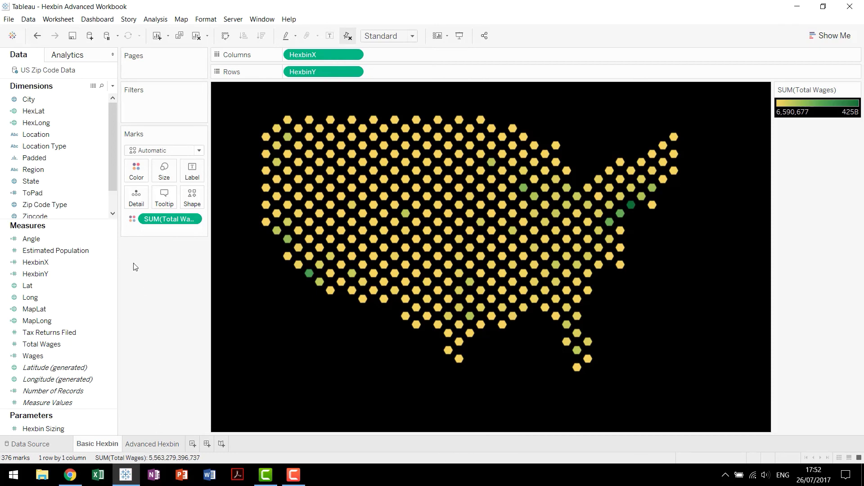
{"action": "left_click", "coordinate": [163, 171]}
{"action": "left_click_drag", "start_coordinate": [201, 197], "coordinate": [206, 200]}
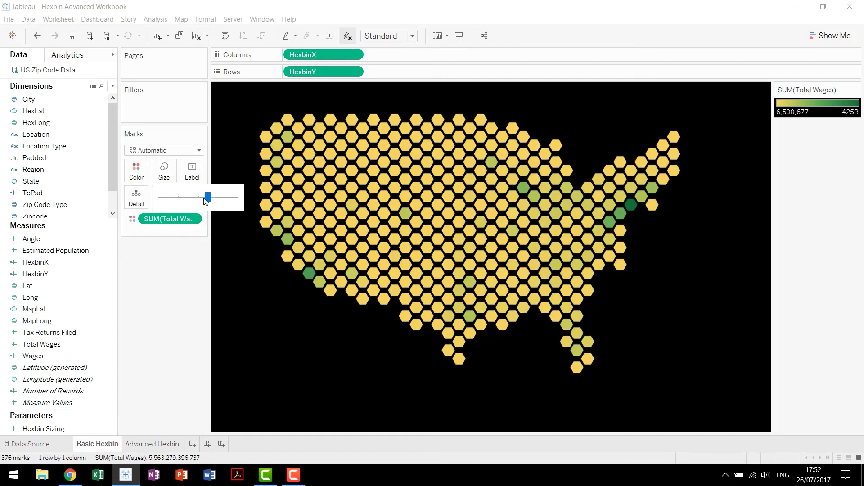
{"action": "left_click", "coordinate": [153, 444]}
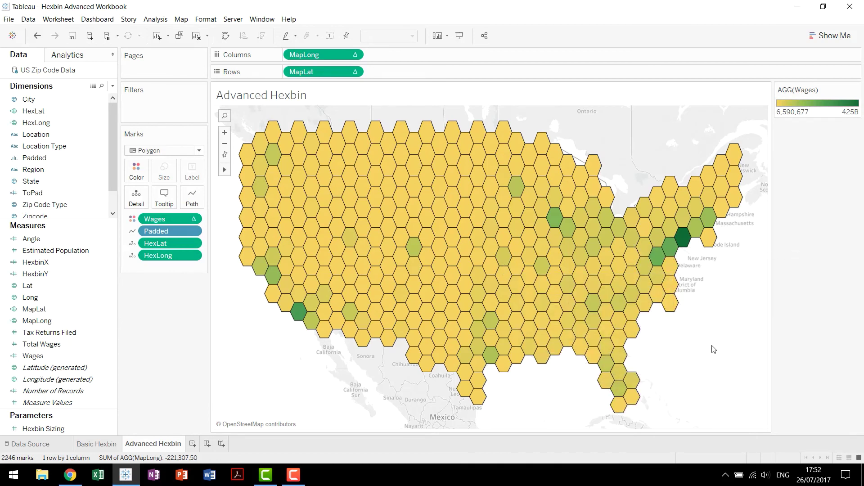
- Set the Wages-coloured hexagons' opacity to 65%
{"action": "left_click", "coordinate": [136, 171]}
{"action": "left_click", "coordinate": [194, 228]}
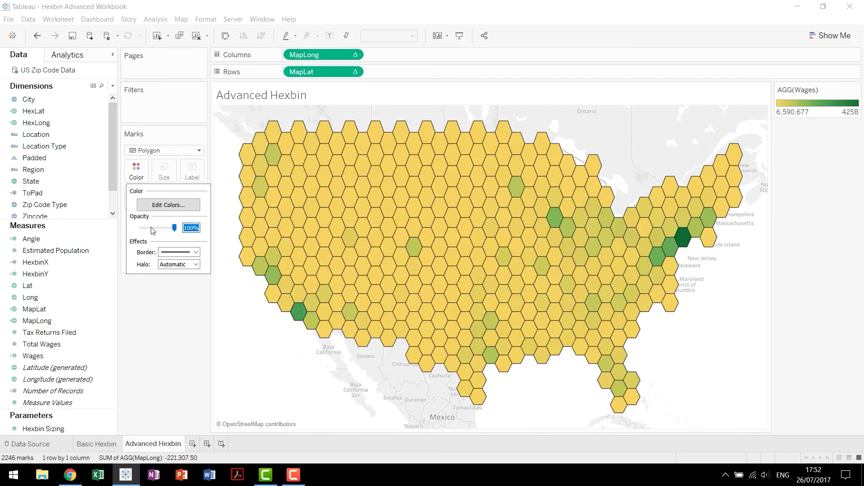
{"action": "left_click", "coordinate": [153, 231]}
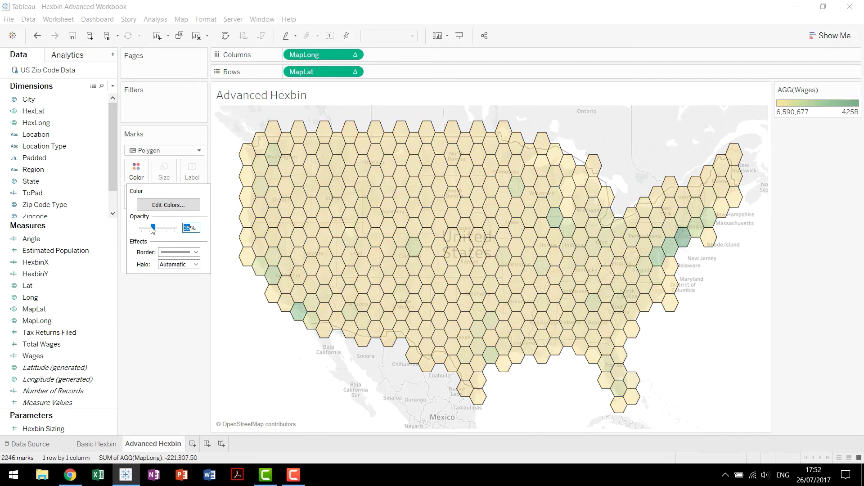
{"action": "left_click", "coordinate": [198, 229]}
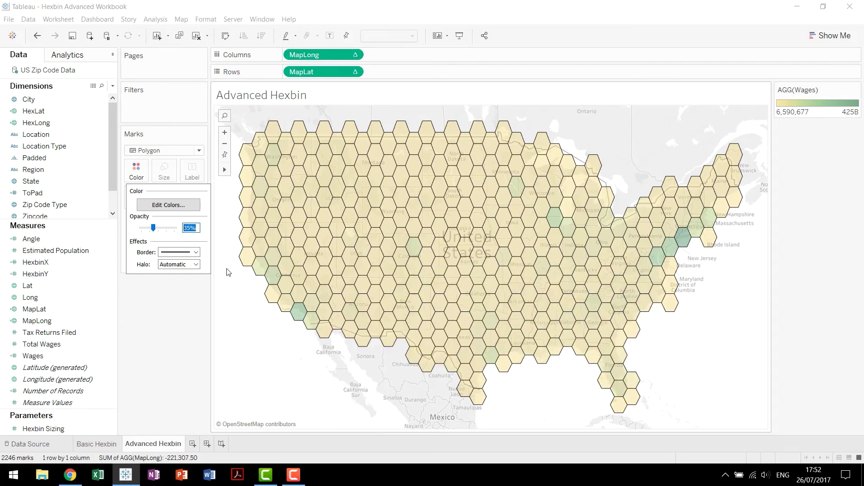
{"action": "type", "text": "65"}
{"action": "key", "text": "Return"}
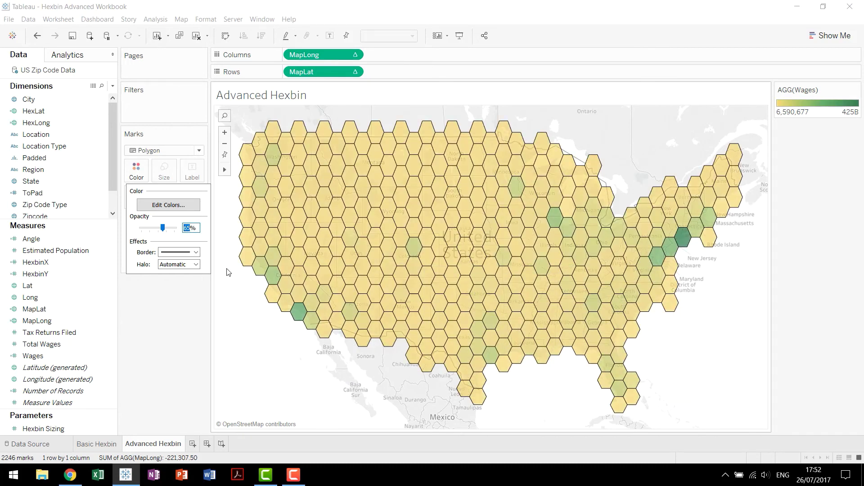
{"action": "left_click", "coordinate": [187, 345]}
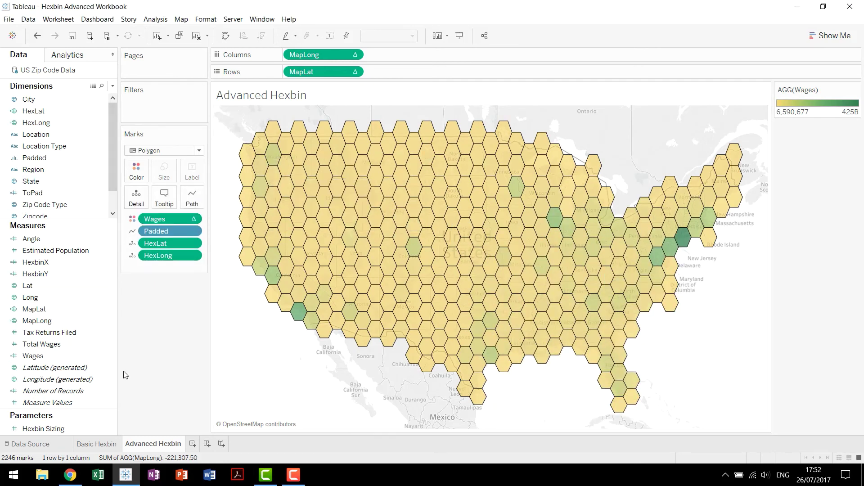
- Display the Hexbin Sizing parameter control on the Advanced Hexbin sheet, left at 1
{"action": "right_click", "coordinate": [72, 426]}
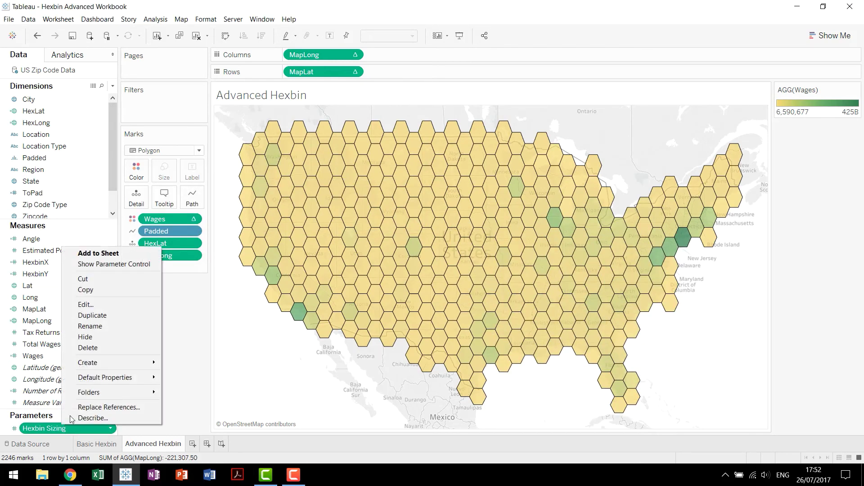
{"action": "left_click", "coordinate": [110, 265]}
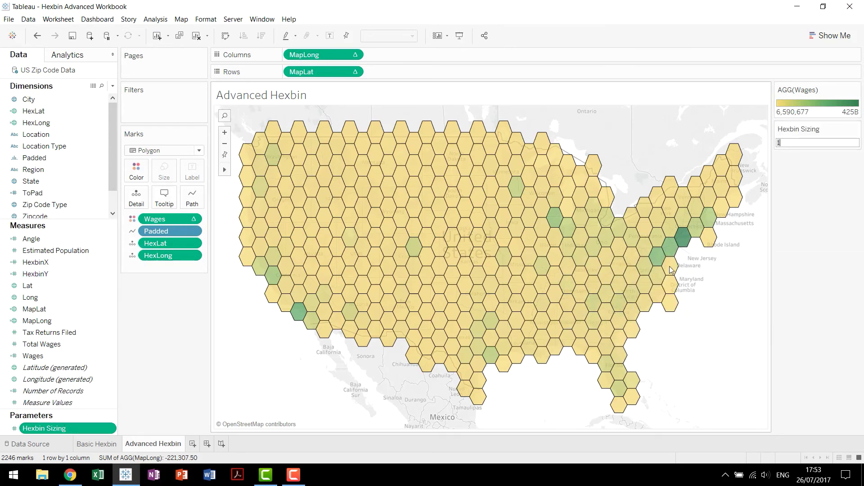
{"action": "left_click", "coordinate": [97, 445]}
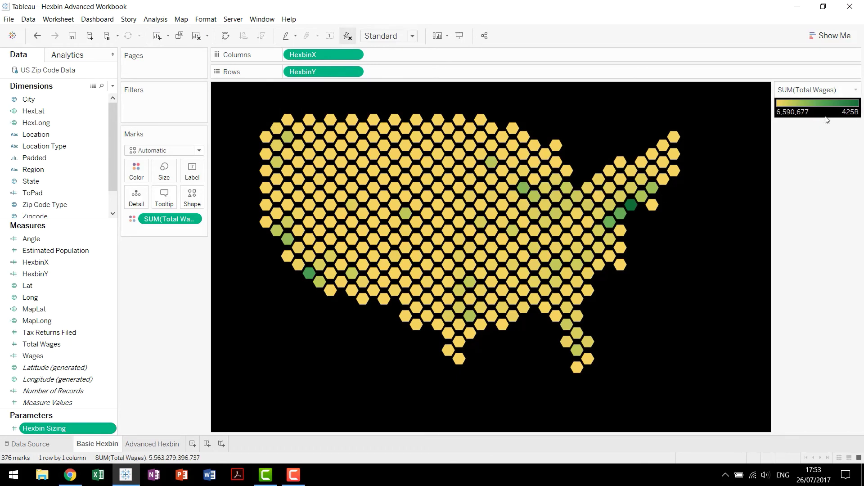
{"action": "left_click", "coordinate": [155, 445]}
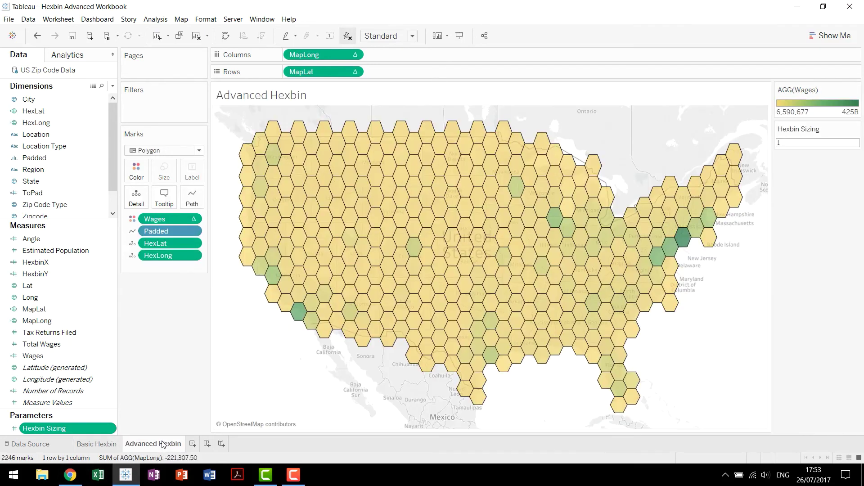
{"action": "left_click", "coordinate": [779, 143]}
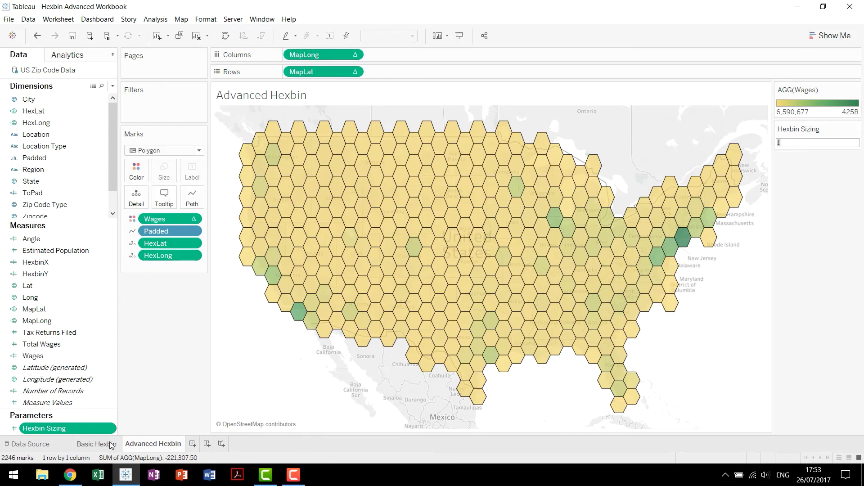
- Compare the Basic and Advanced Hexbin sheets, scrolling through each view
{"action": "left_click", "coordinate": [96, 444]}
{"action": "scroll", "coordinate": [301, 301], "scroll_direction": "up", "scroll_amount": 4}
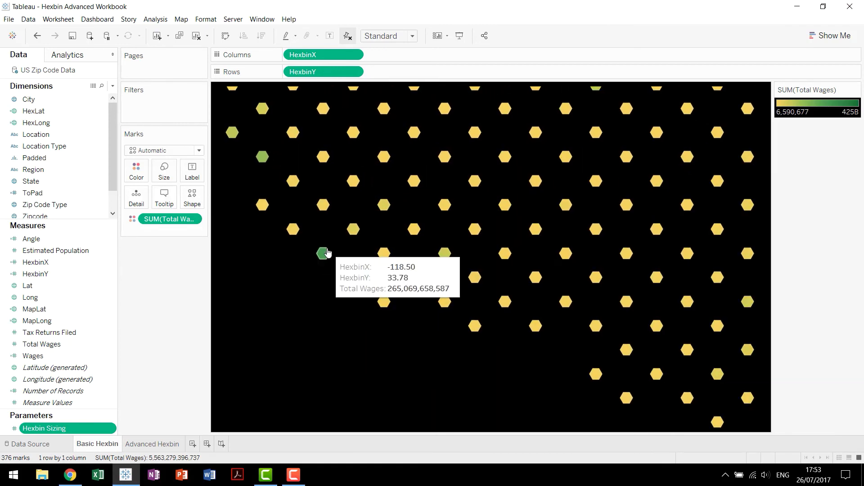
{"action": "scroll", "coordinate": [315, 307], "scroll_direction": "down", "scroll_amount": 2}
{"action": "scroll", "coordinate": [314, 307], "scroll_direction": "down", "scroll_amount": 2}
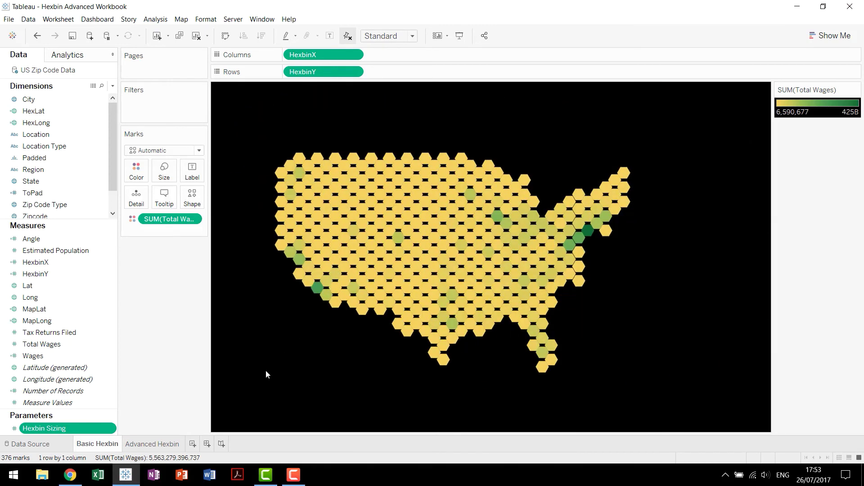
{"action": "left_click", "coordinate": [153, 444]}
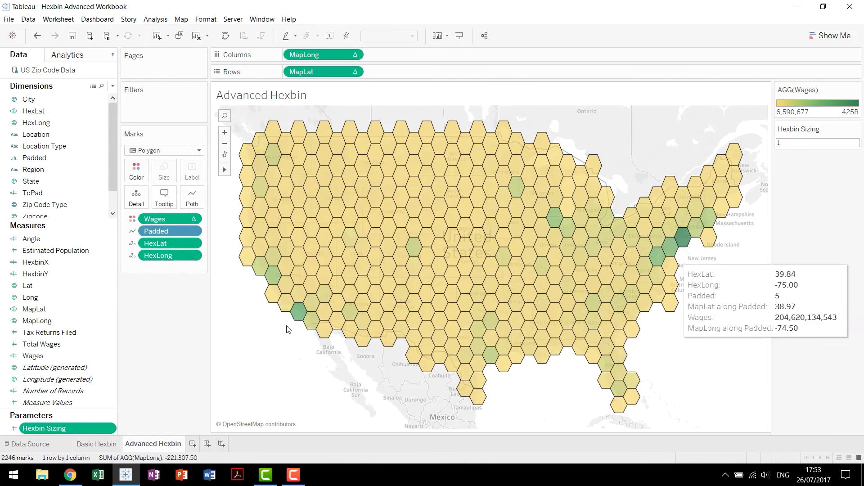
{"action": "scroll", "coordinate": [289, 330], "scroll_direction": "up", "scroll_amount": 2}
{"action": "scroll", "coordinate": [289, 330], "scroll_direction": "up", "scroll_amount": 2}
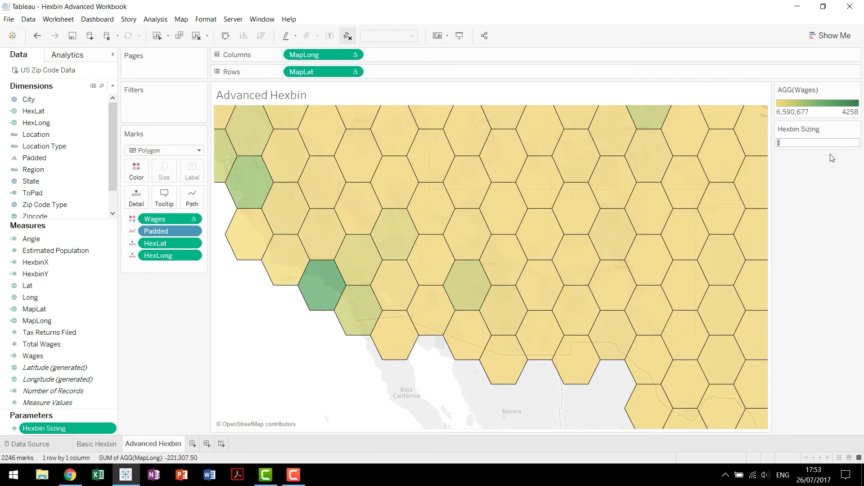
- Apply Hexbin Sizing 5 and pan from Oregon through Montana and the Dakotas to the East Coast
{"action": "key", "text": "Return"}
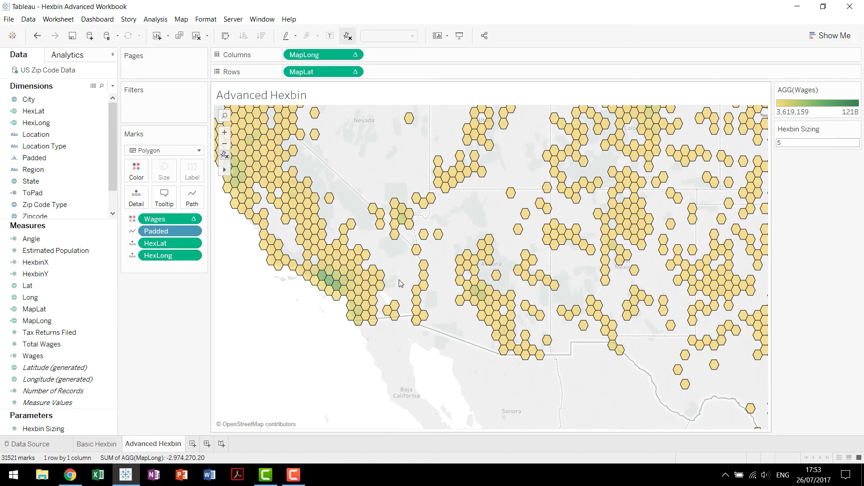
{"action": "scroll", "coordinate": [298, 280], "scroll_direction": "down", "scroll_amount": 1}
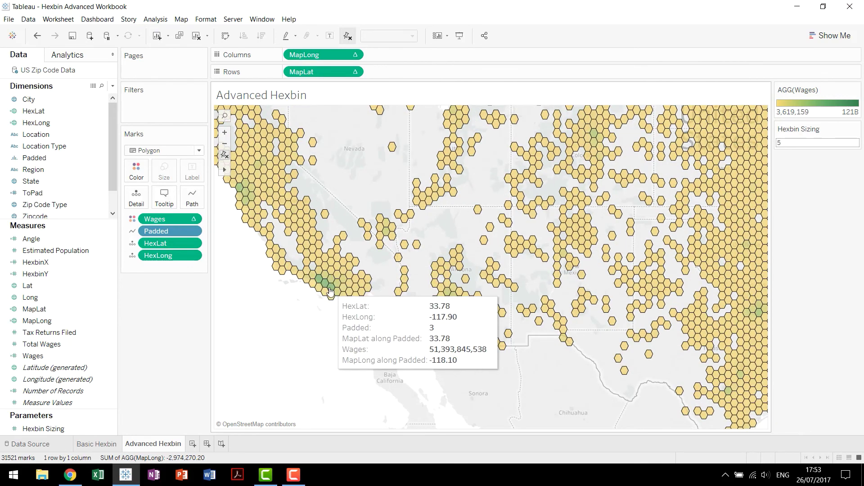
{"action": "mouse_move", "coordinate": [321, 283]}
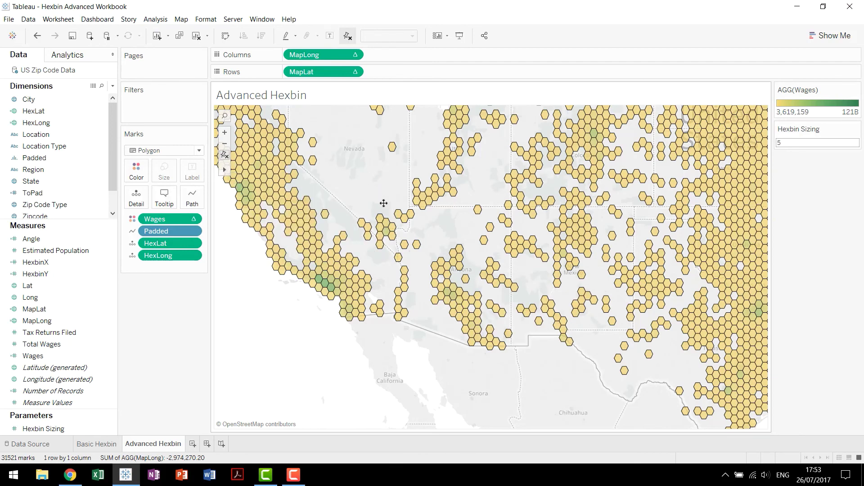
{"action": "left_click_drag", "start_coordinate": [384, 203], "coordinate": [417, 281]}
{"action": "left_click_drag", "start_coordinate": [390, 198], "coordinate": [450, 303]}
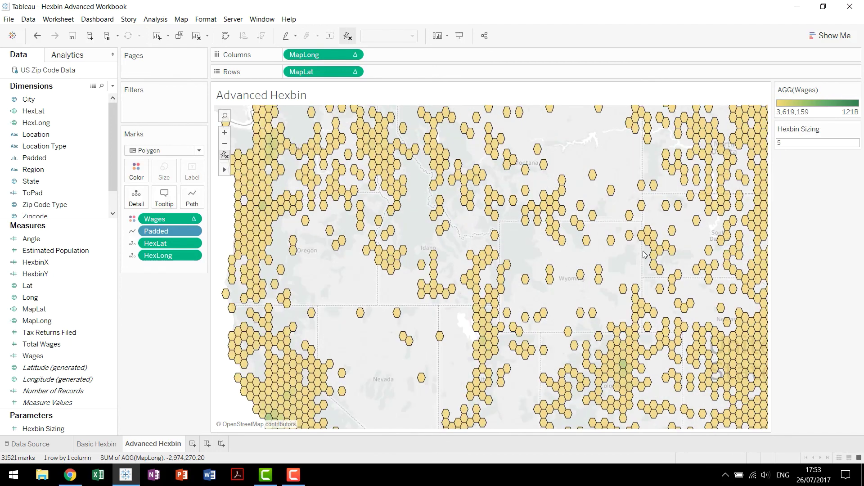
{"action": "left_click_drag", "start_coordinate": [702, 252], "coordinate": [302, 138]}
{"action": "left_click_drag", "start_coordinate": [497, 248], "coordinate": [304, 176]}
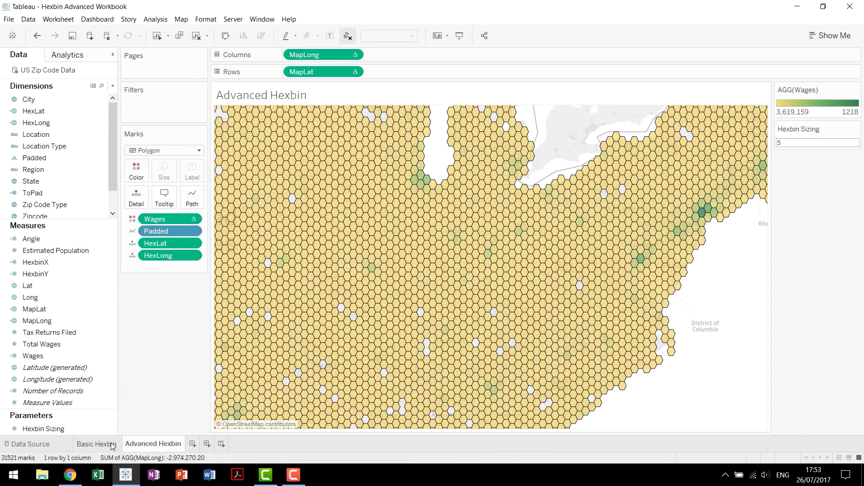
- Compare with the Basic Hexbin sheet, then pan the Advanced Hexbin map west and back east
{"action": "left_click", "coordinate": [97, 444]}
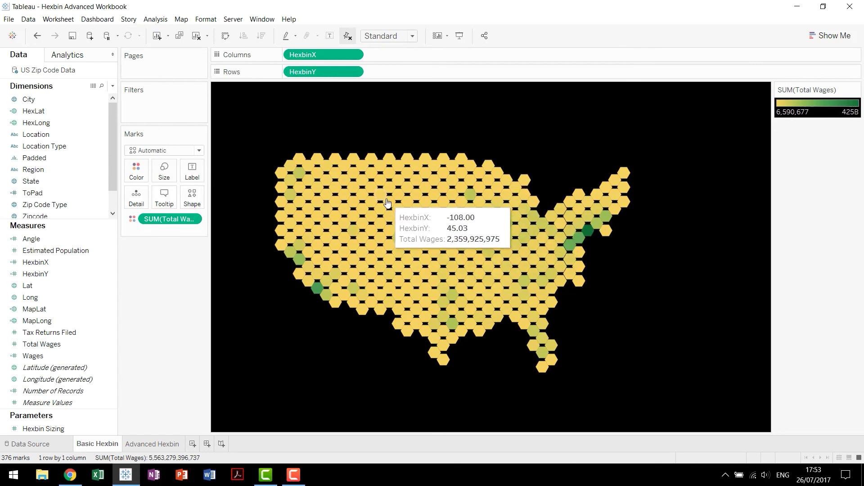
{"action": "left_click", "coordinate": [150, 444]}
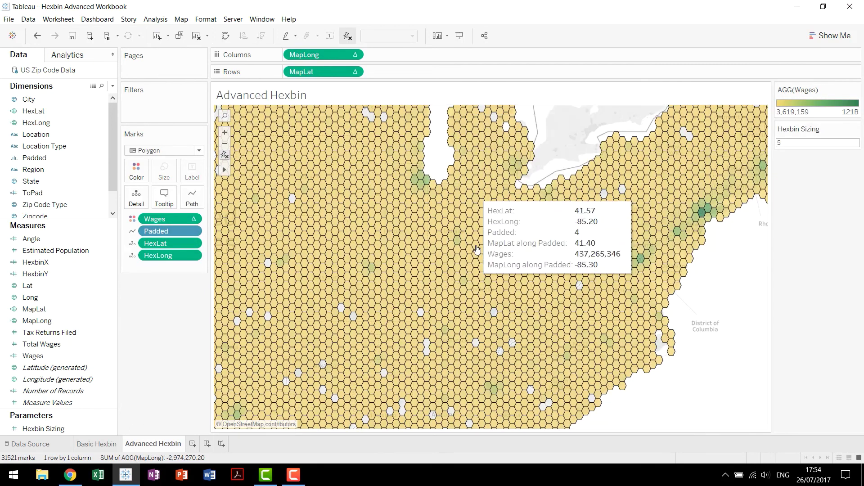
{"action": "left_click_drag", "start_coordinate": [619, 259], "coordinate": [810, 243]}
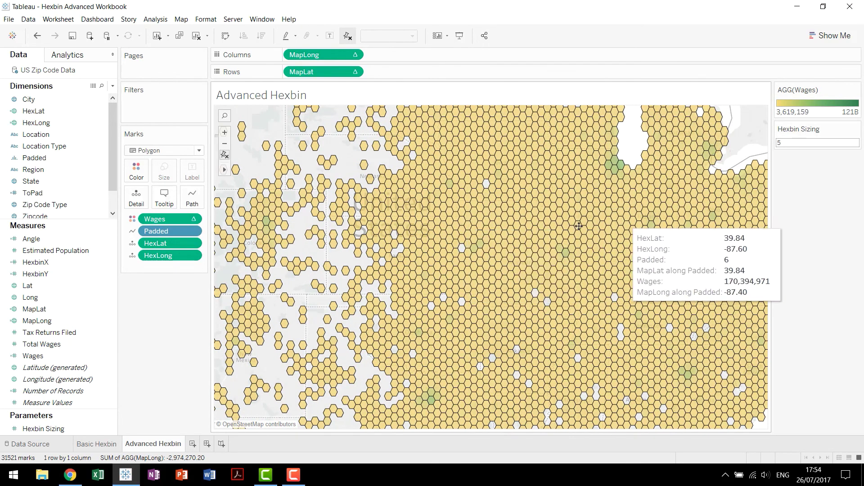
{"action": "left_click_drag", "start_coordinate": [621, 219], "coordinate": [421, 256]}
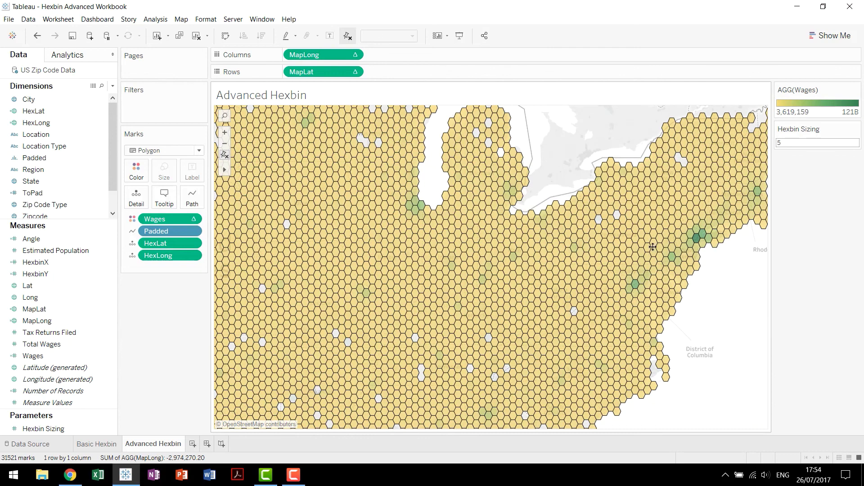
{"action": "left_click_drag", "start_coordinate": [702, 245], "coordinate": [637, 249]}
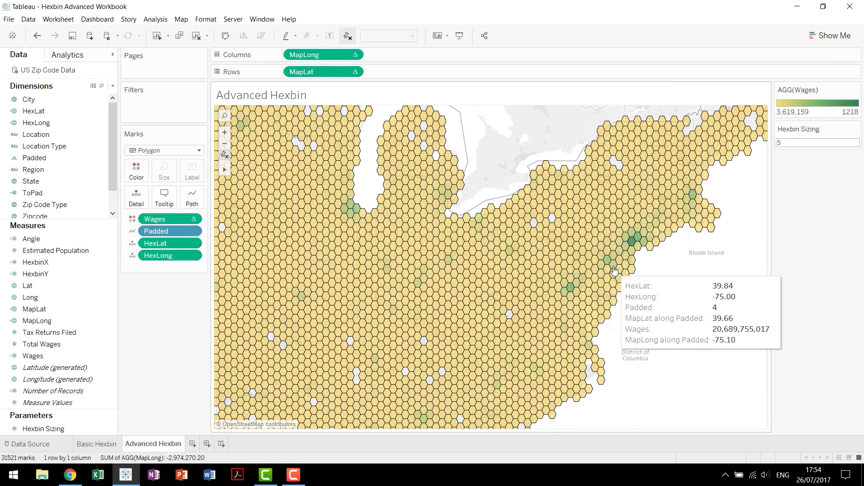
- Reset the map to the full North America view and set Hexbin Sizing to 2, then 1
{"action": "left_click", "coordinate": [225, 153]}
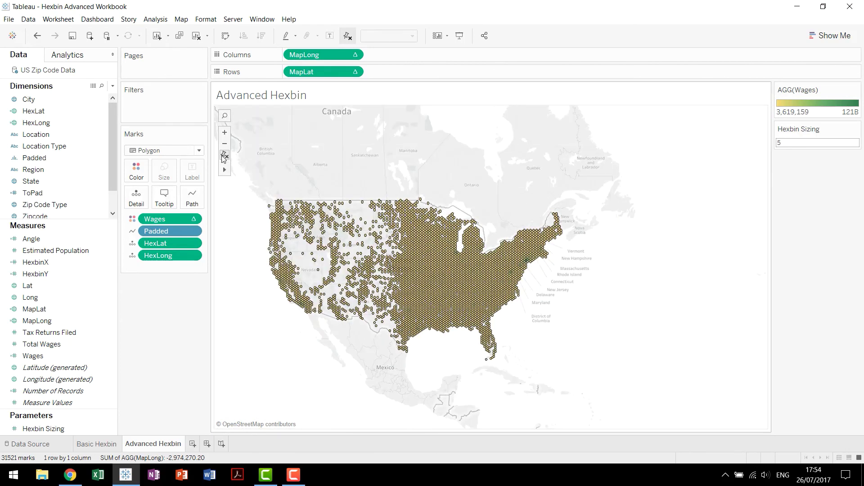
{"action": "scroll", "coordinate": [309, 297], "scroll_direction": "up", "scroll_amount": 2}
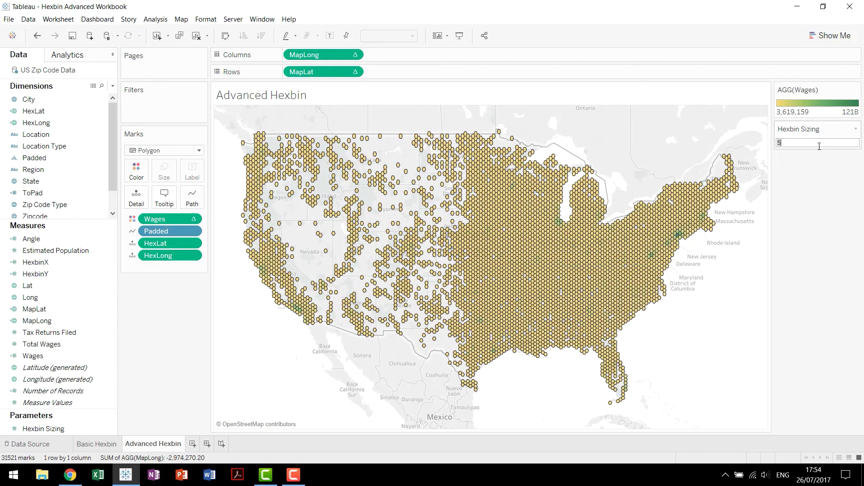
{"action": "key", "text": "Return"}
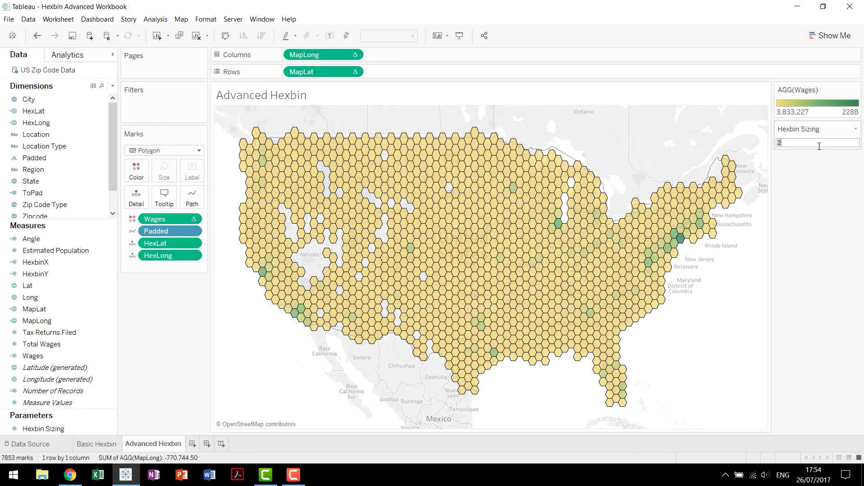
{"action": "key", "text": "Return"}
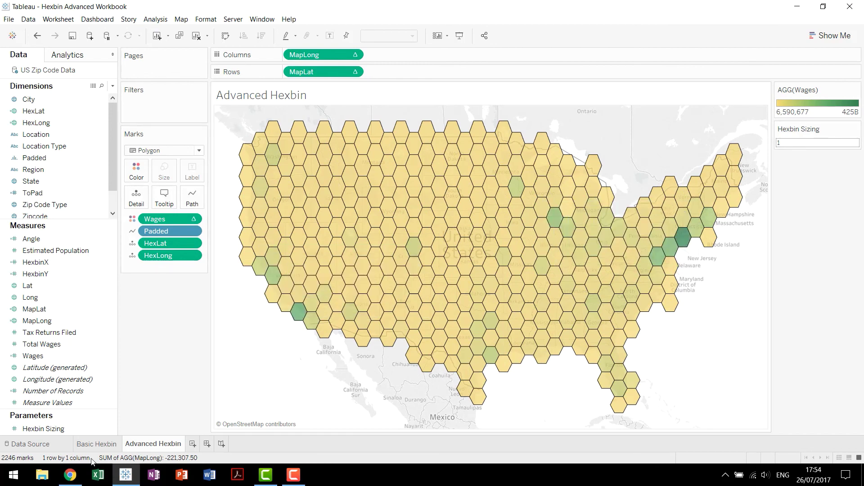
- Glance at the Basic Hexbin sheet and return to the Advanced Hexbin map
{"action": "left_click", "coordinate": [114, 445]}
{"action": "left_click", "coordinate": [139, 444]}
{"action": "key", "text": "Return"}
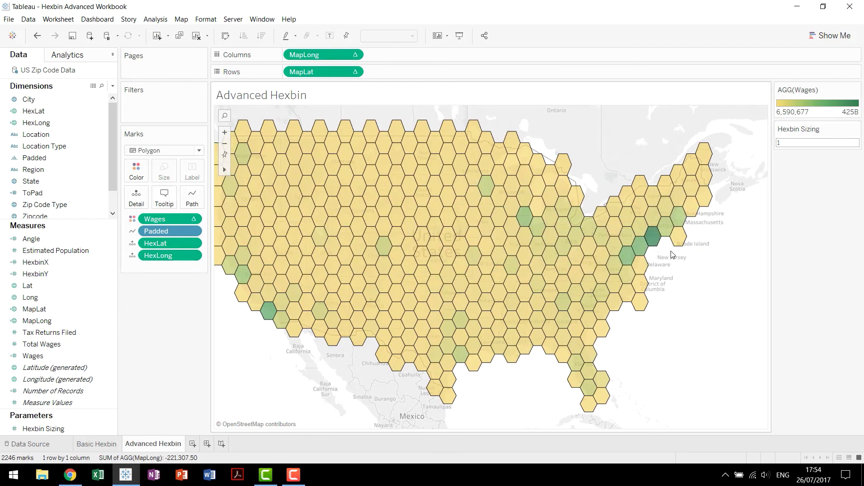
{"action": "scroll", "coordinate": [672, 255], "scroll_direction": "up", "scroll_amount": 5}
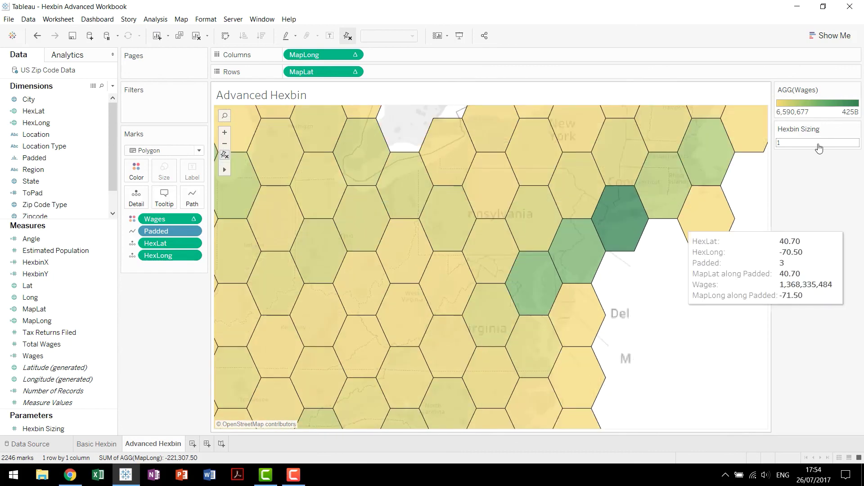
- Enter 8 for Hexbin Sizing, then zoom the map out to its US home view
{"action": "left_click", "coordinate": [819, 144]}
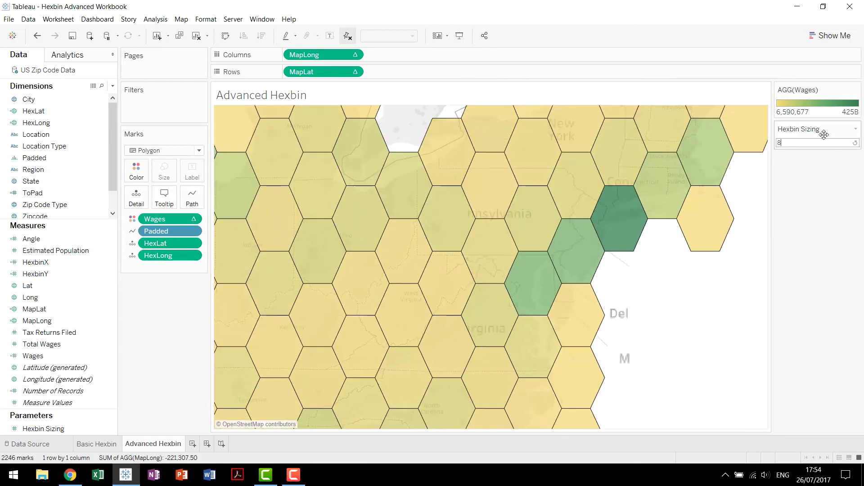
{"action": "type", "text": "8"}
{"action": "key", "text": "Return"}
{"action": "mouse_move", "coordinate": [615, 214]}
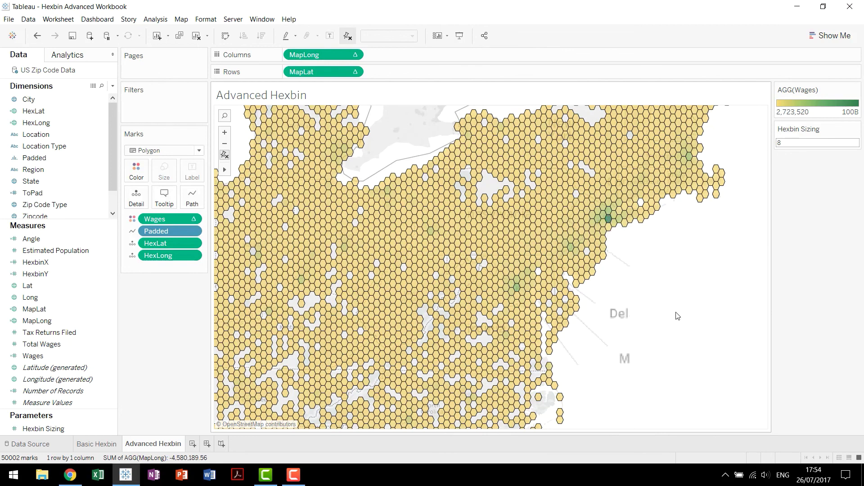
{"action": "left_click", "coordinate": [225, 144]}
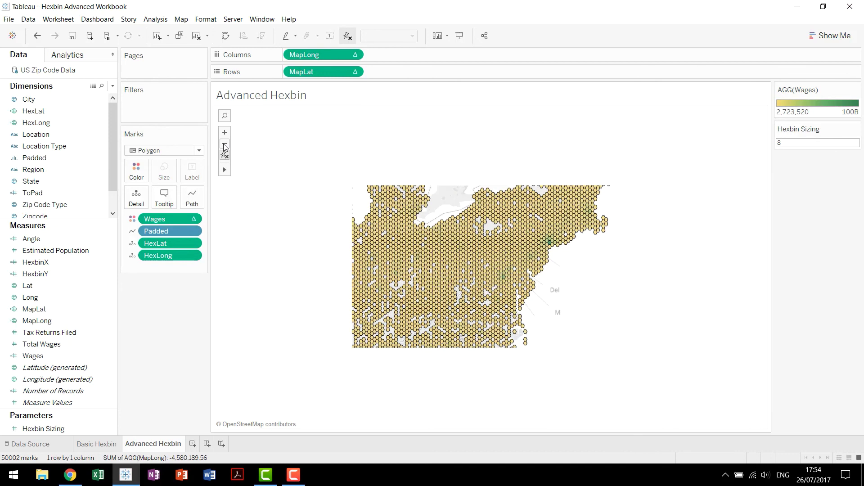
{"action": "left_click", "coordinate": [224, 144]}
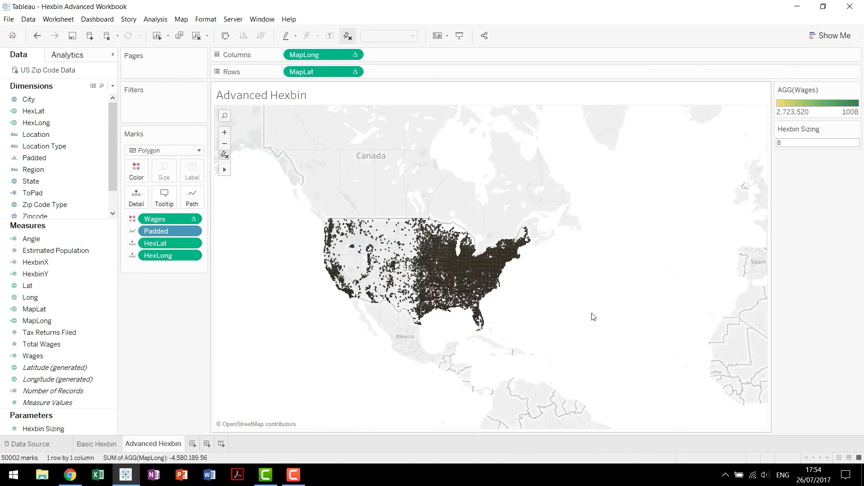
{"action": "left_click", "coordinate": [224, 156]}
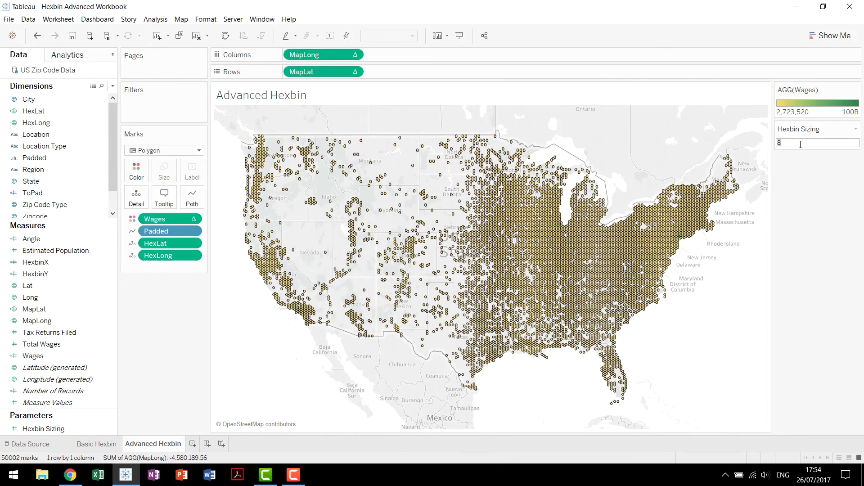
- Enter 1 for Hexbin Sizing to restore 2246 large hexagons, then save the workbook
{"action": "left_click", "coordinate": [800, 144]}
{"action": "type", "text": "1"}
{"action": "key", "text": "Return"}
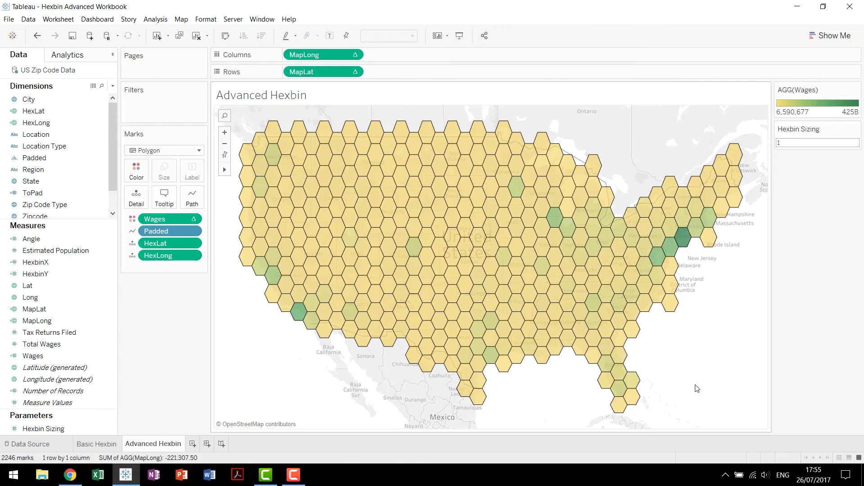
{"action": "mouse_move", "coordinate": [307, 311]}
{"action": "left_click", "coordinate": [72, 35]}
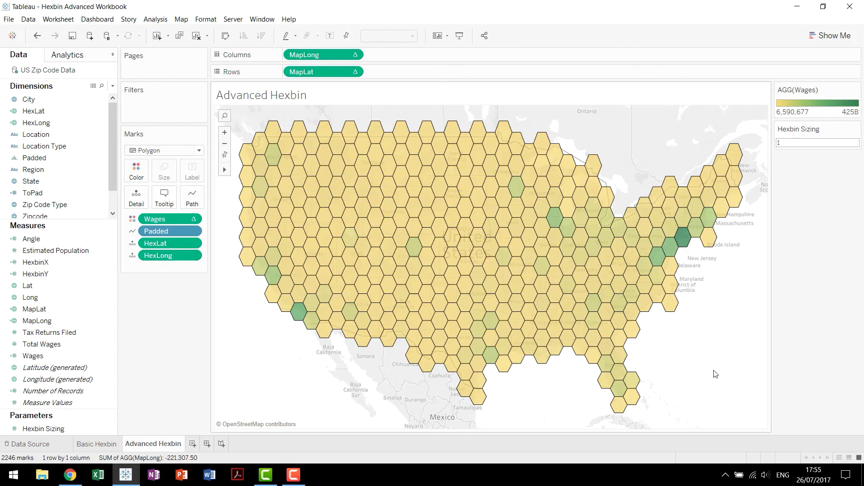